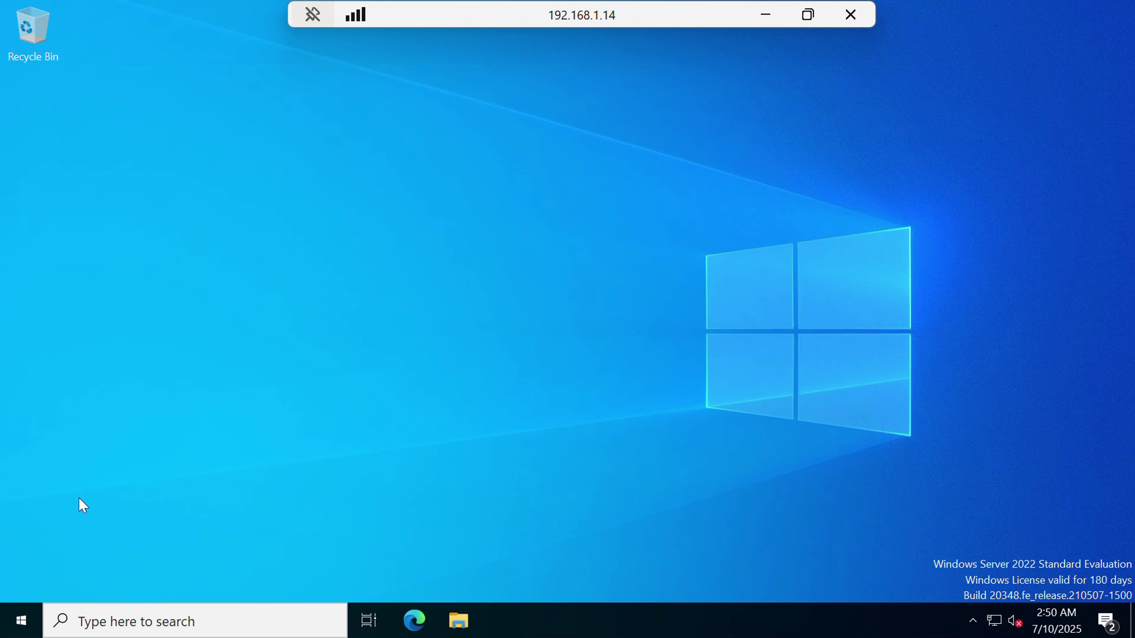
Launch Server Manager from the Start menu and dismiss the Windows Admin Center prompt.
left_click(18, 624)
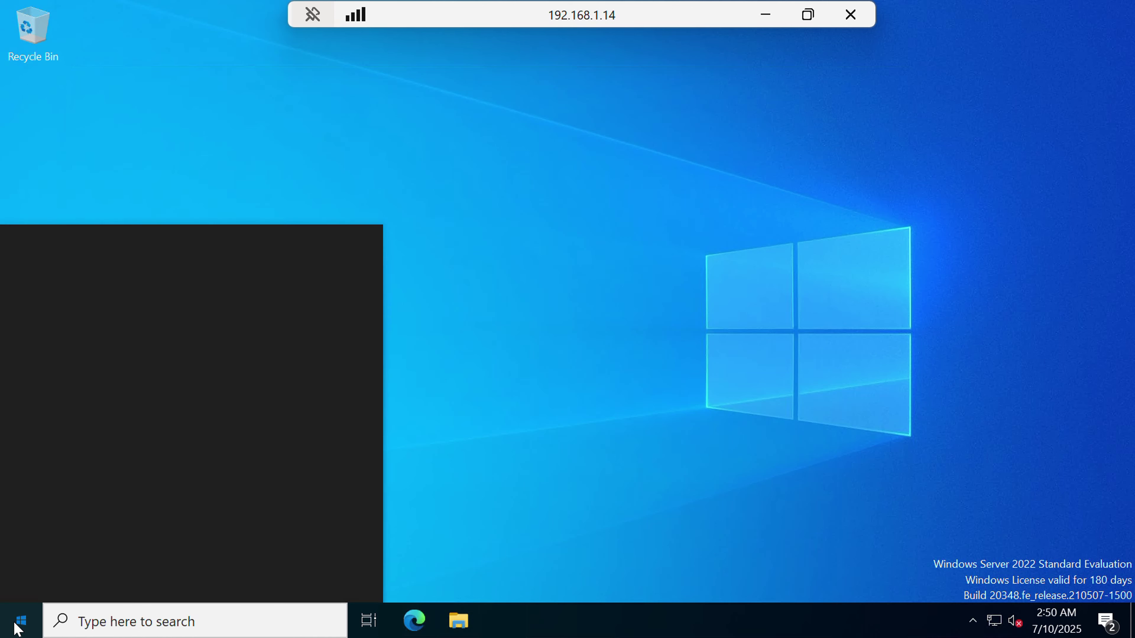
left_click(335, 151)
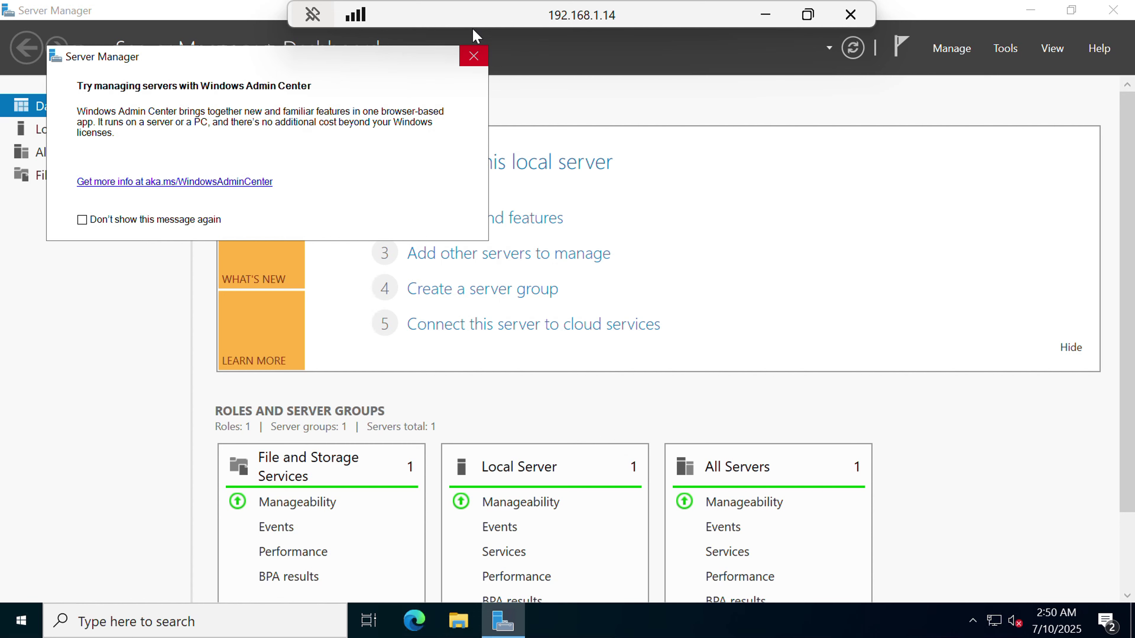
left_click(474, 46)
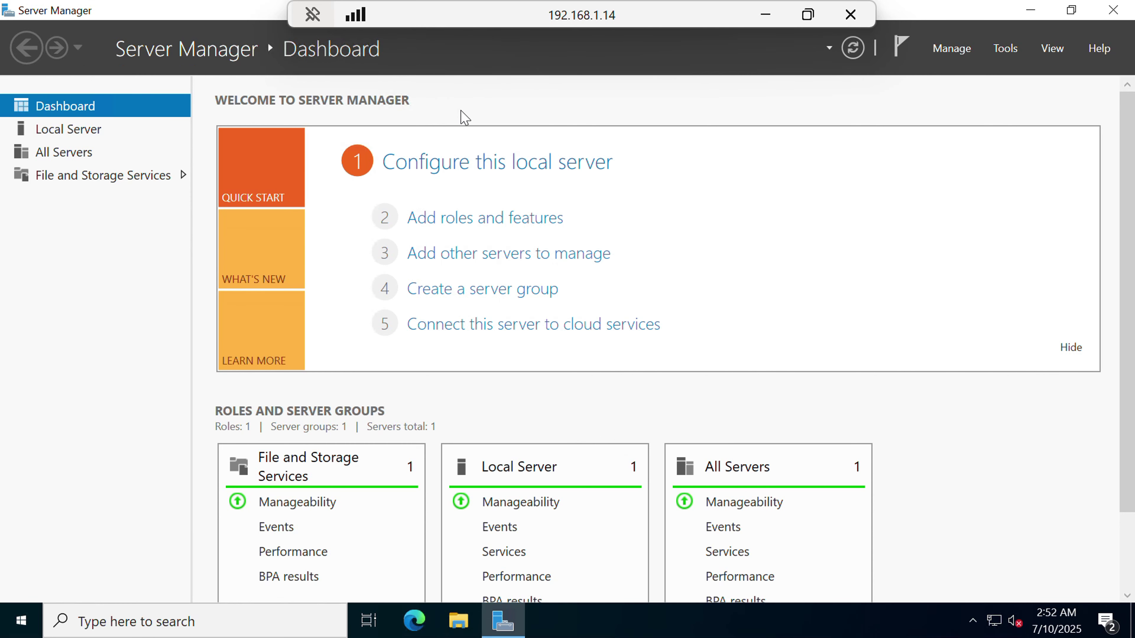
left_click(1007, 49)
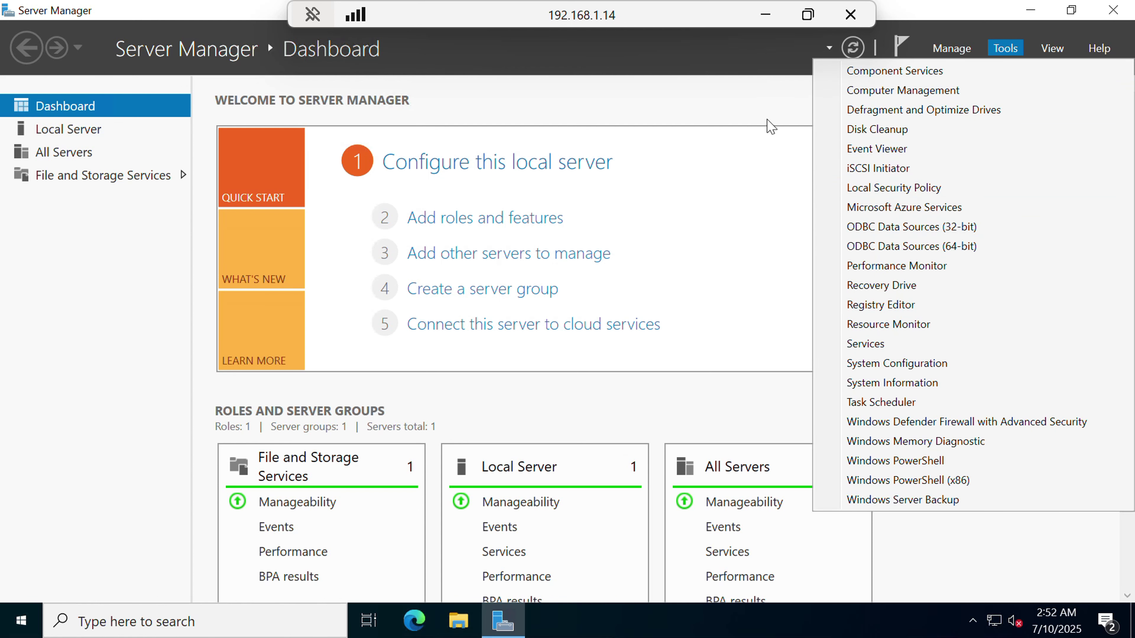
left_click(770, 127)
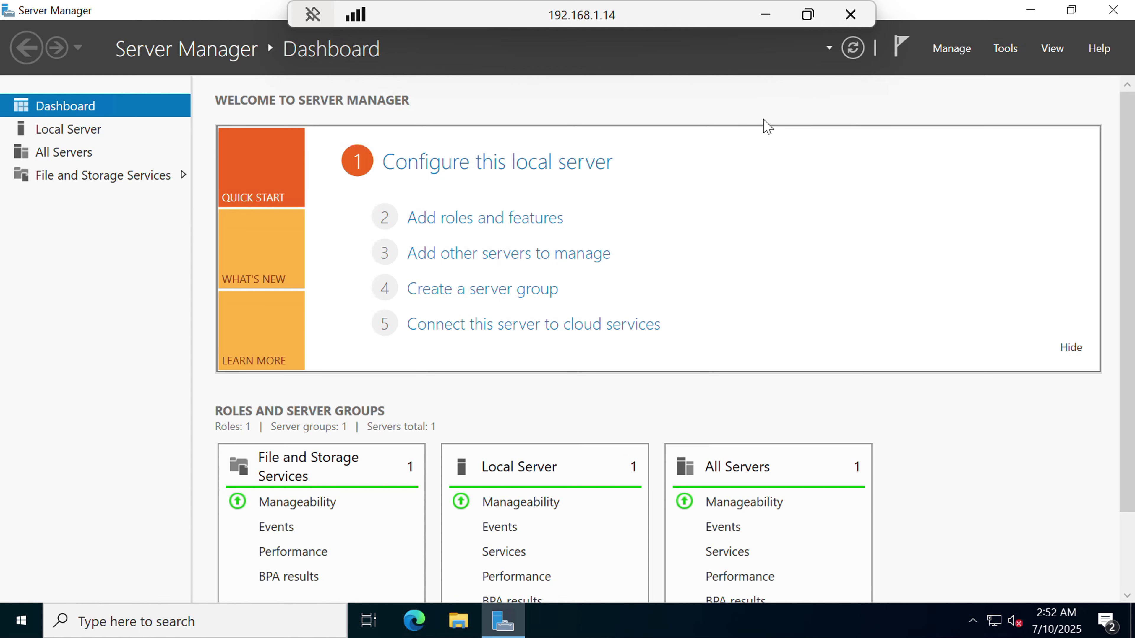
Start the Add Roles and Features Wizard with role-based installation on the local server.
left_click(526, 228)
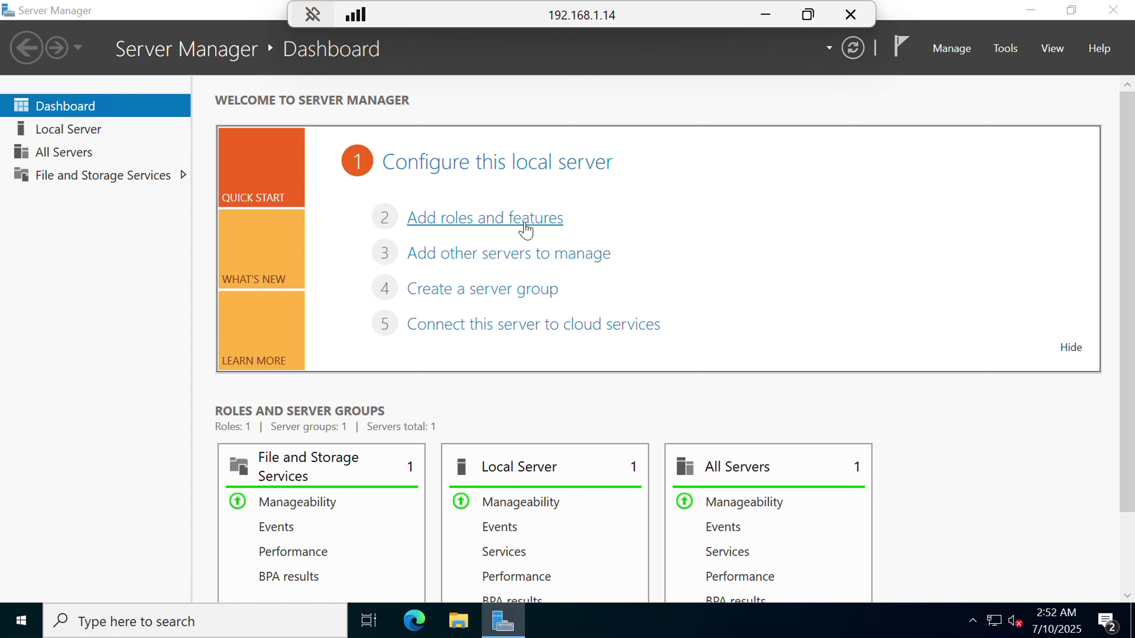
left_click_drag(536, 131, 591, 93)
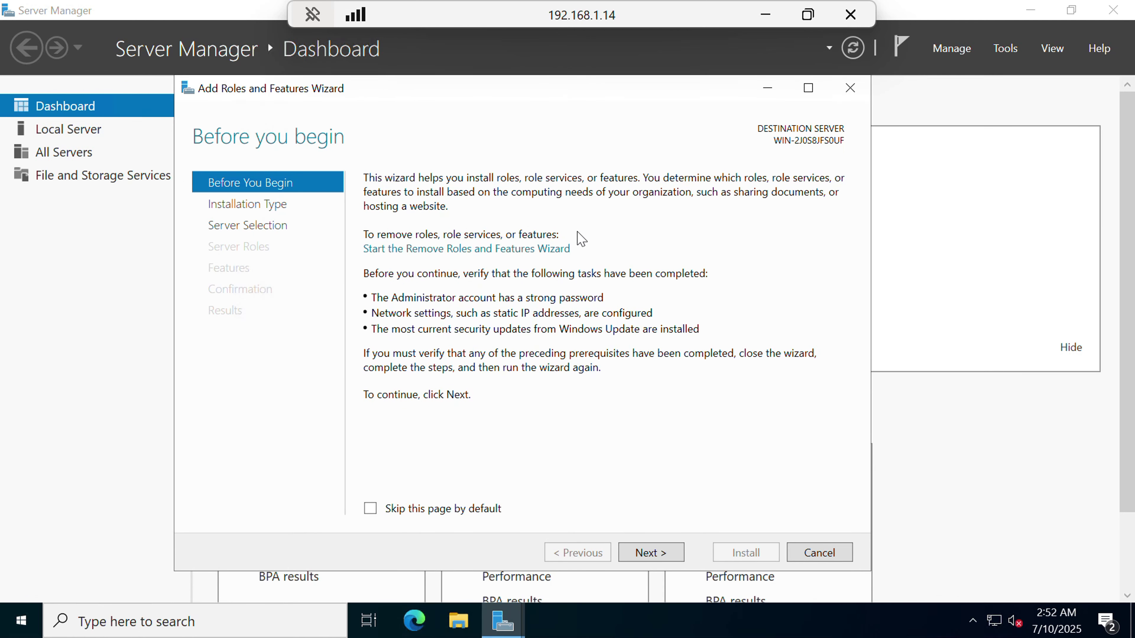
left_click(655, 554)
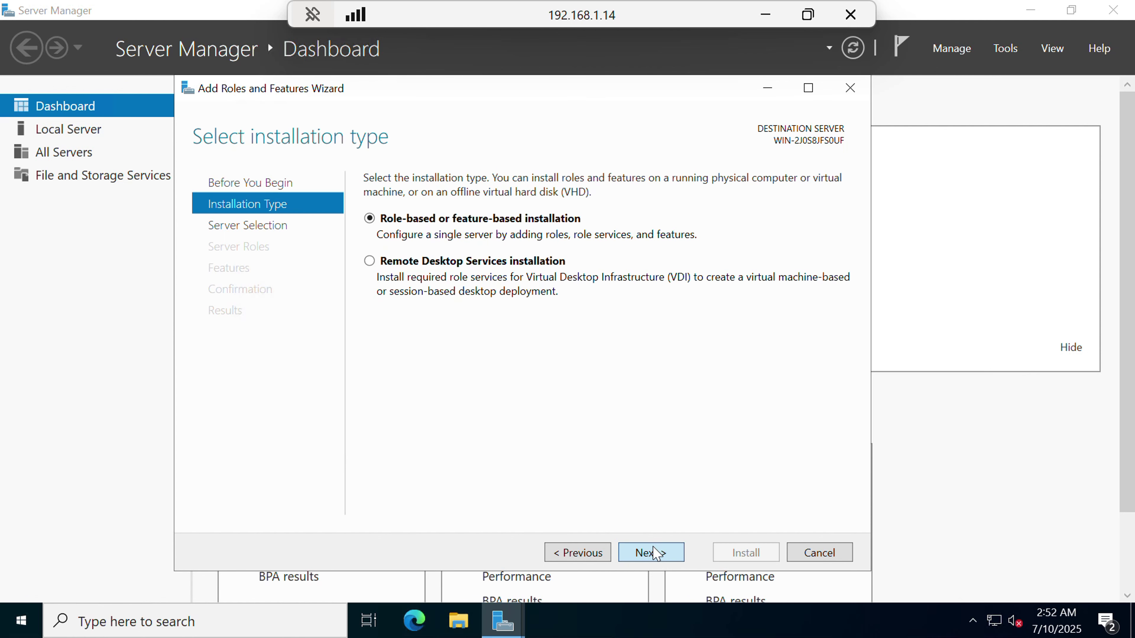
left_click(655, 553)
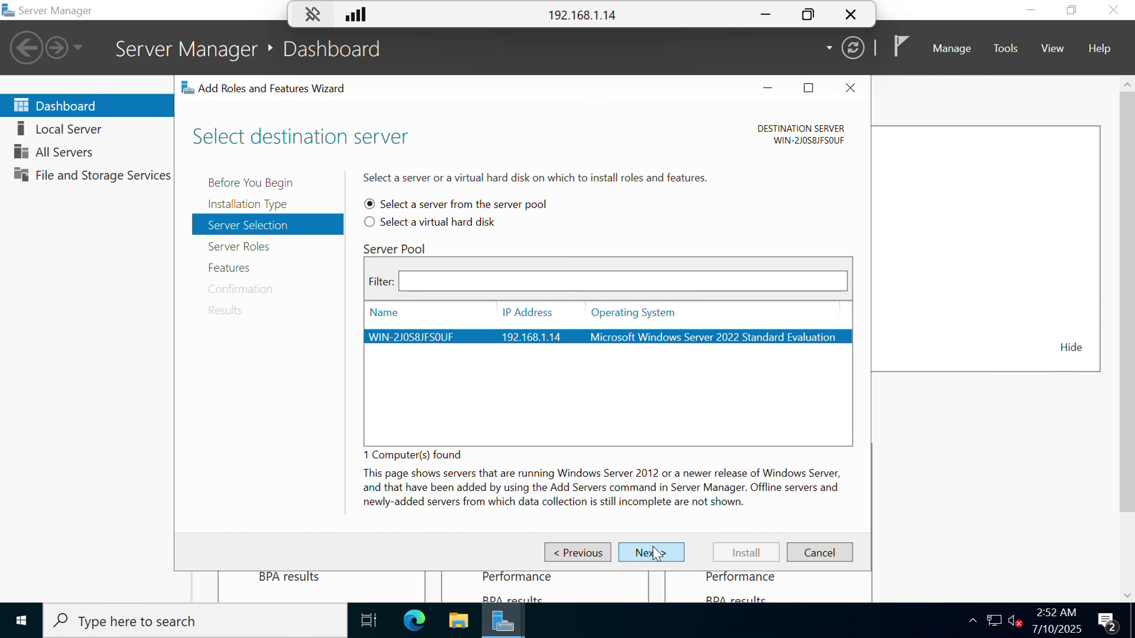
left_click(655, 554)
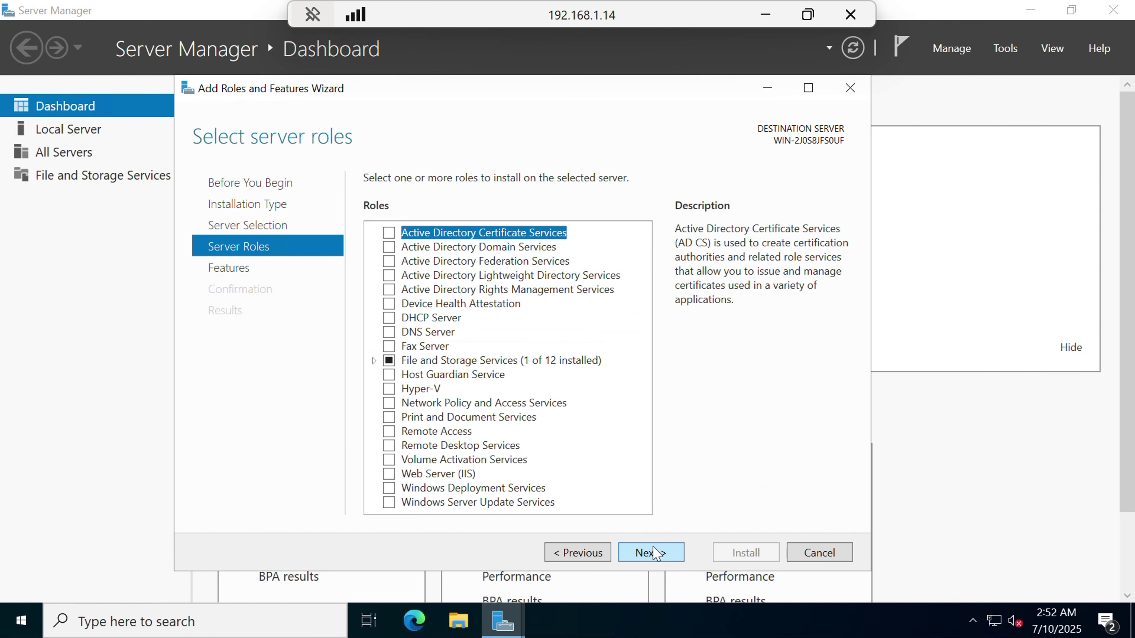
Select the Active Directory Certificate Services and Web Server (IIS) roles with their management tools.
left_click(390, 238)
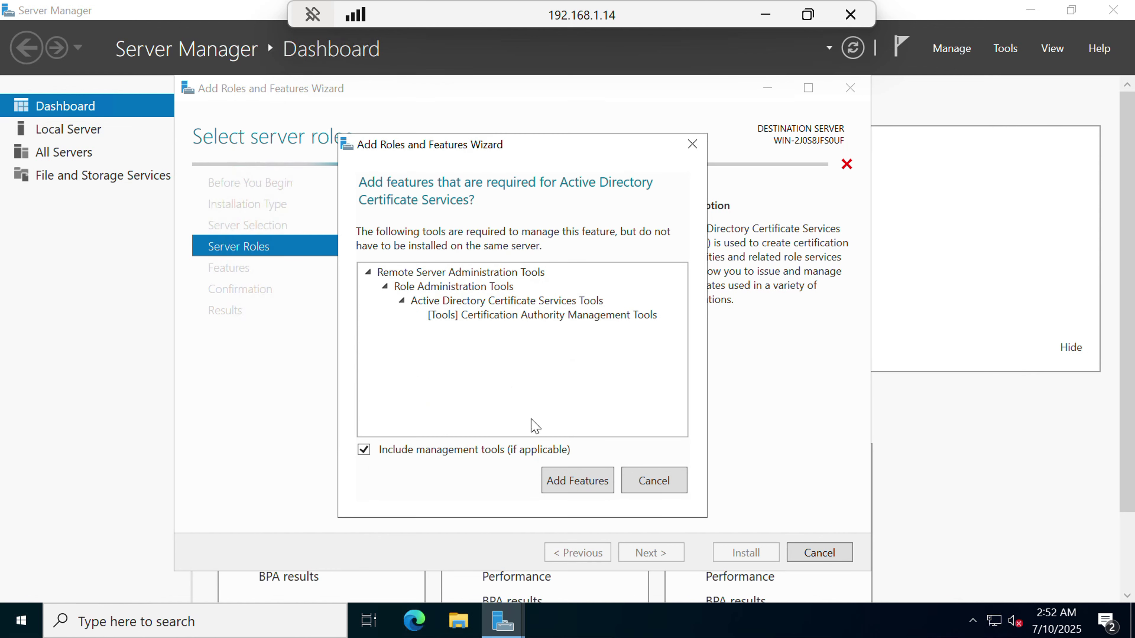
left_click(574, 481)
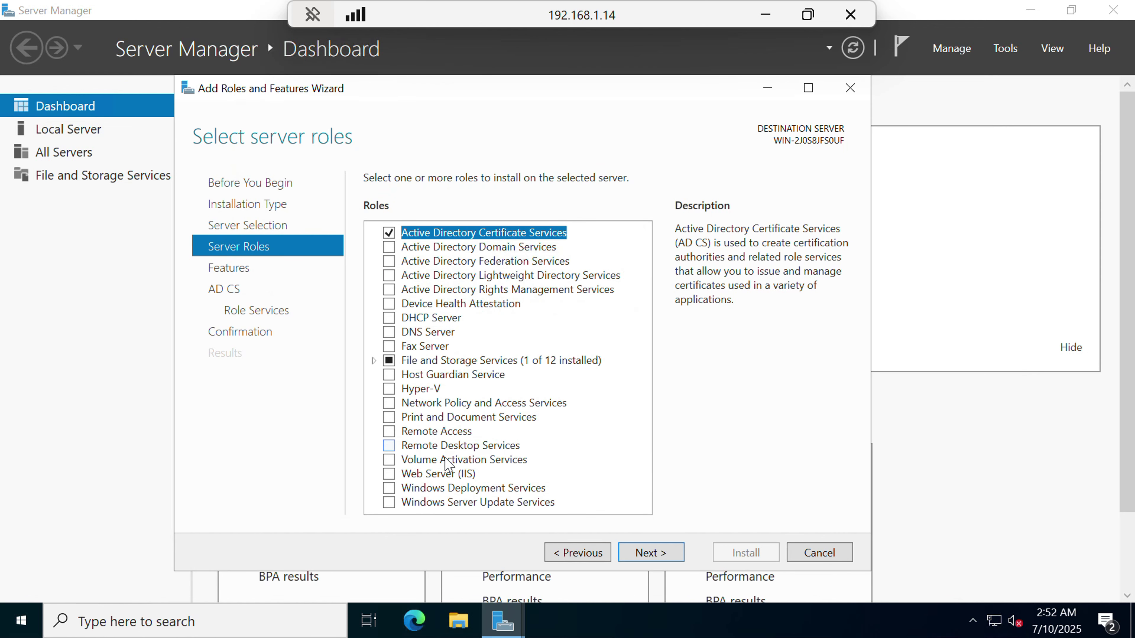
left_click(390, 475)
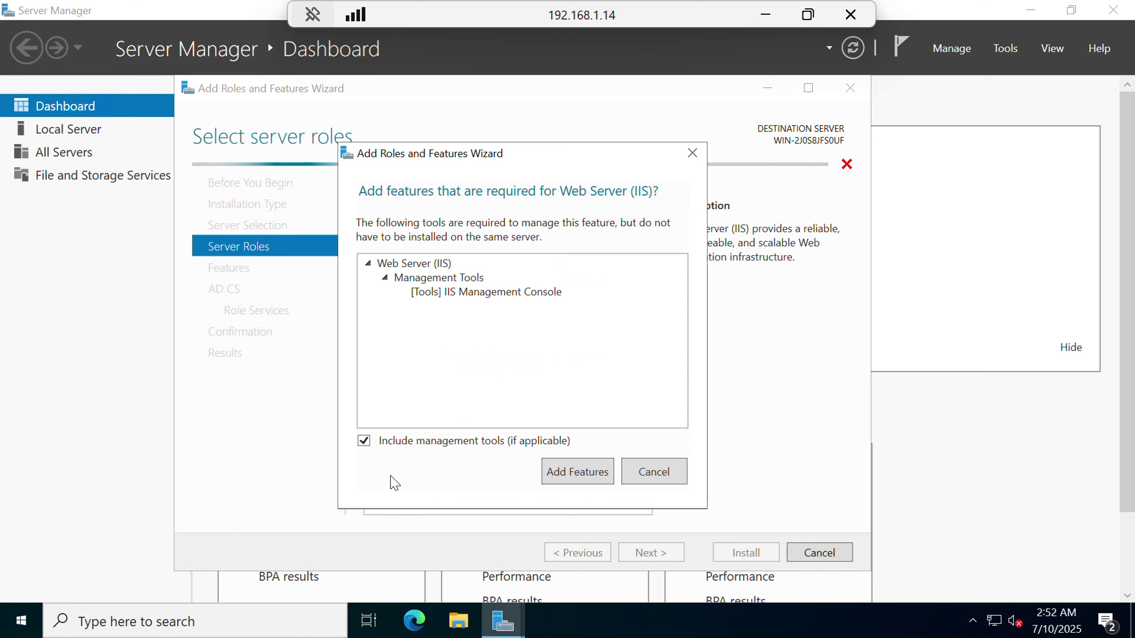
left_click(577, 473)
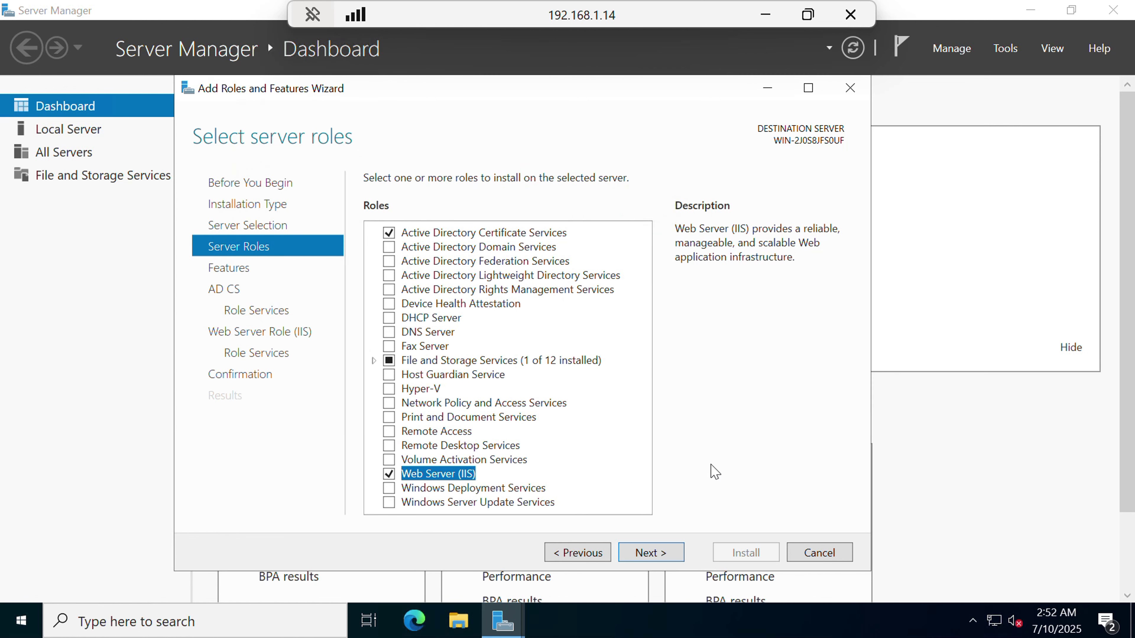
Add the Certification Authority Web Enrollment role service and keep default IIS role services.
left_click(666, 560)
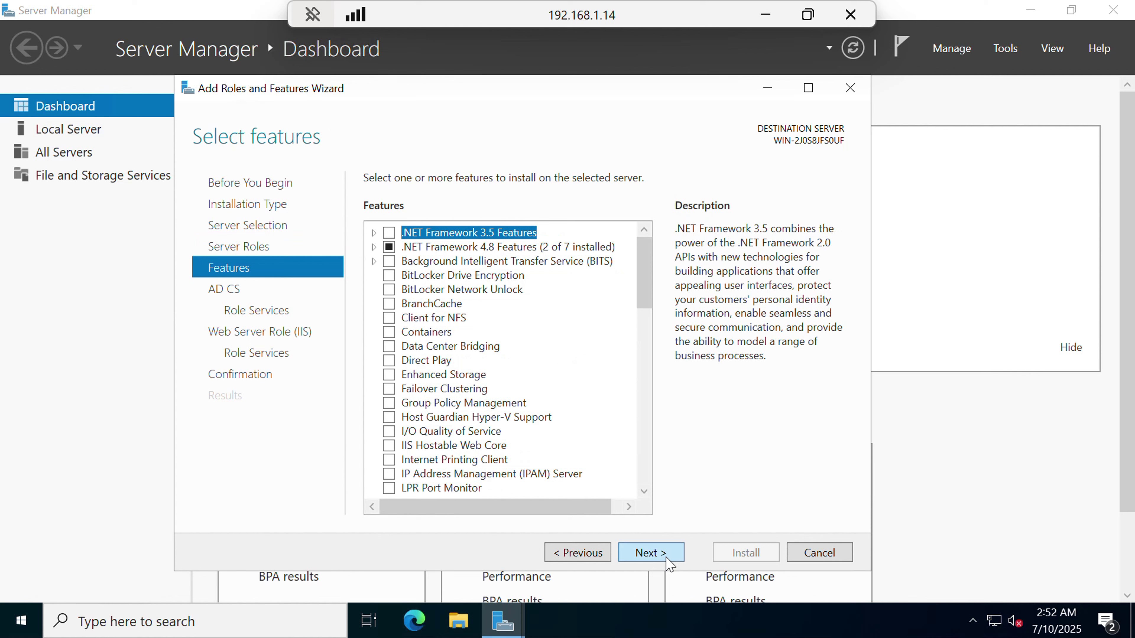
left_click(670, 557)
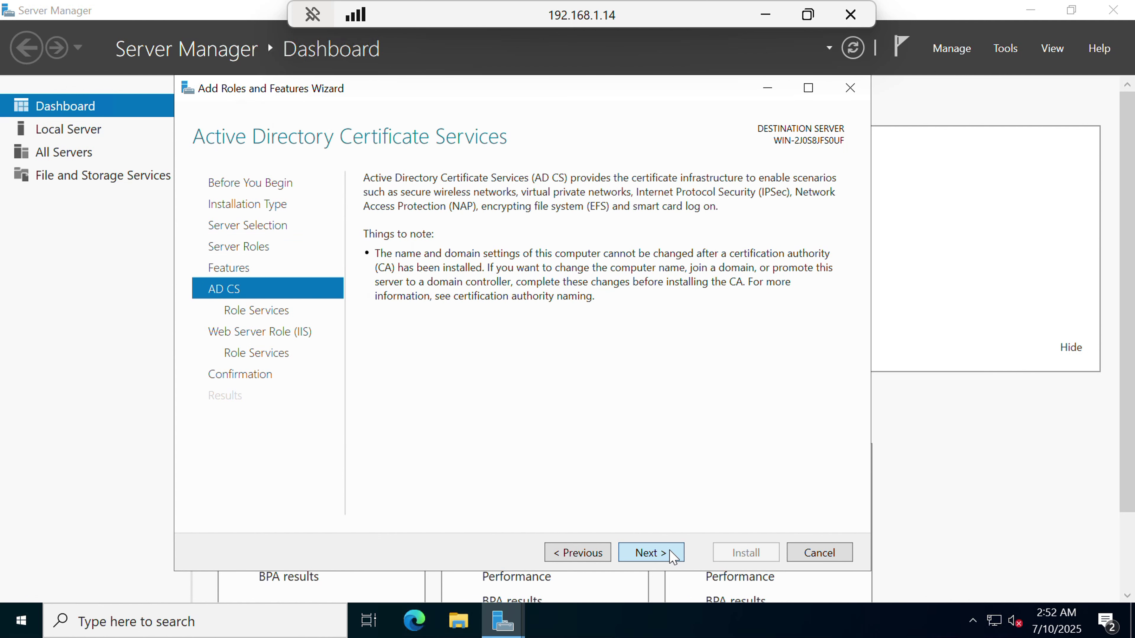
left_click(673, 557)
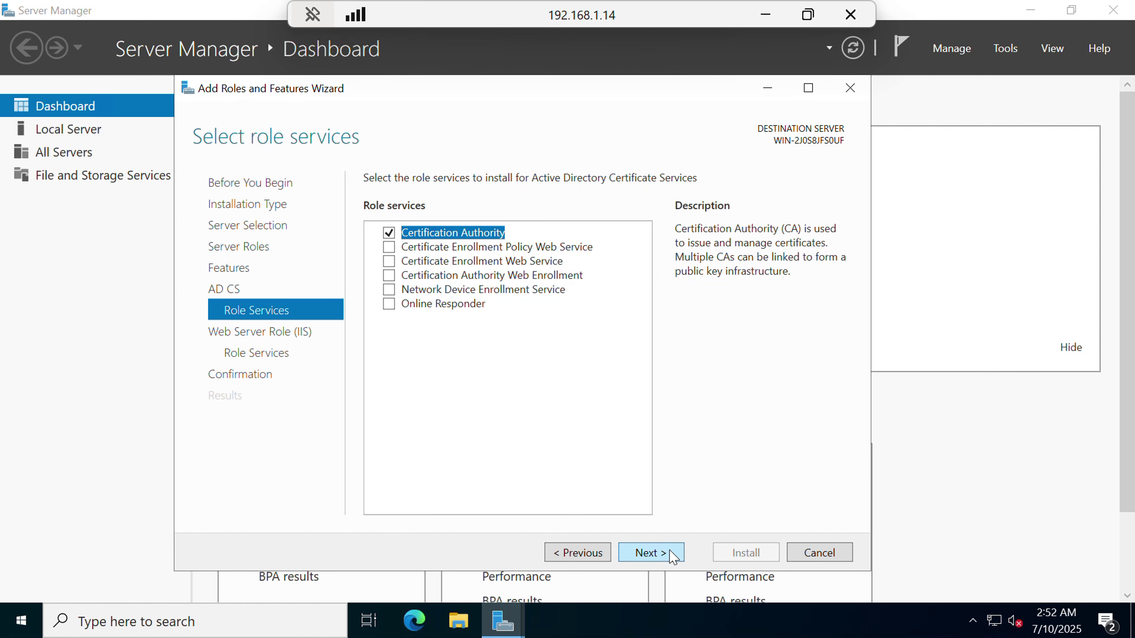
left_click(389, 275)
left_click(590, 480)
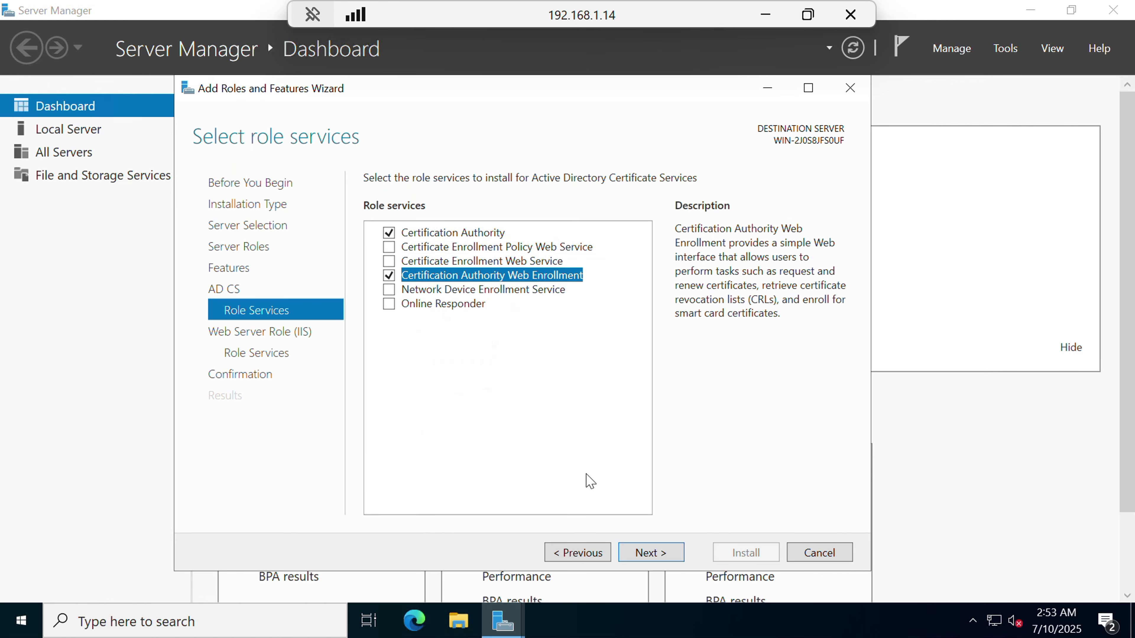
left_click(655, 554)
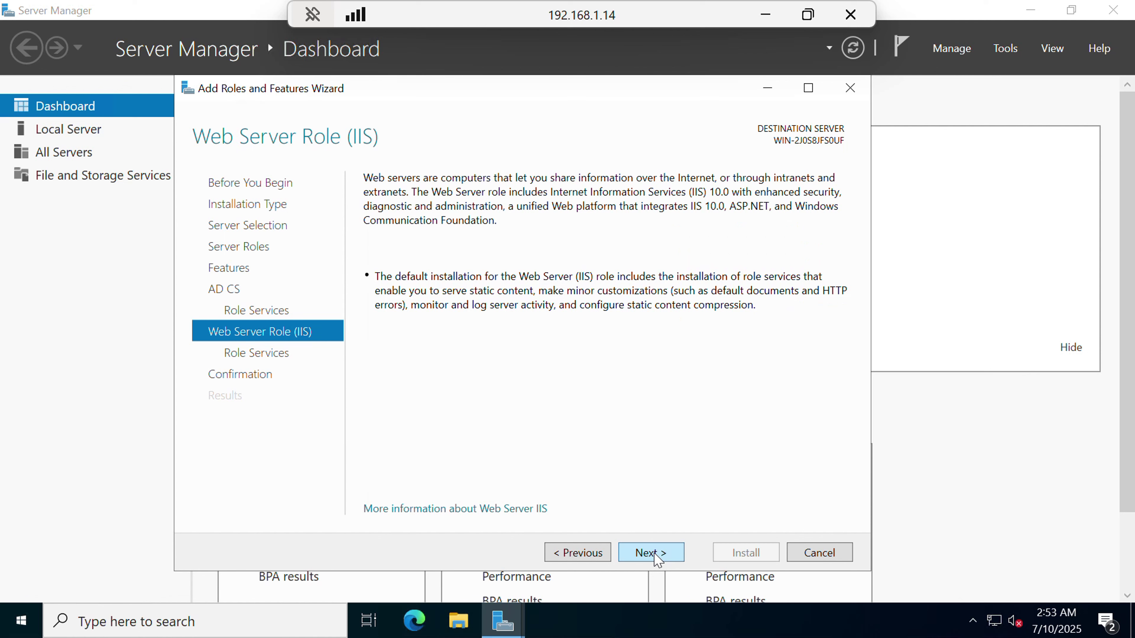
left_click(655, 554)
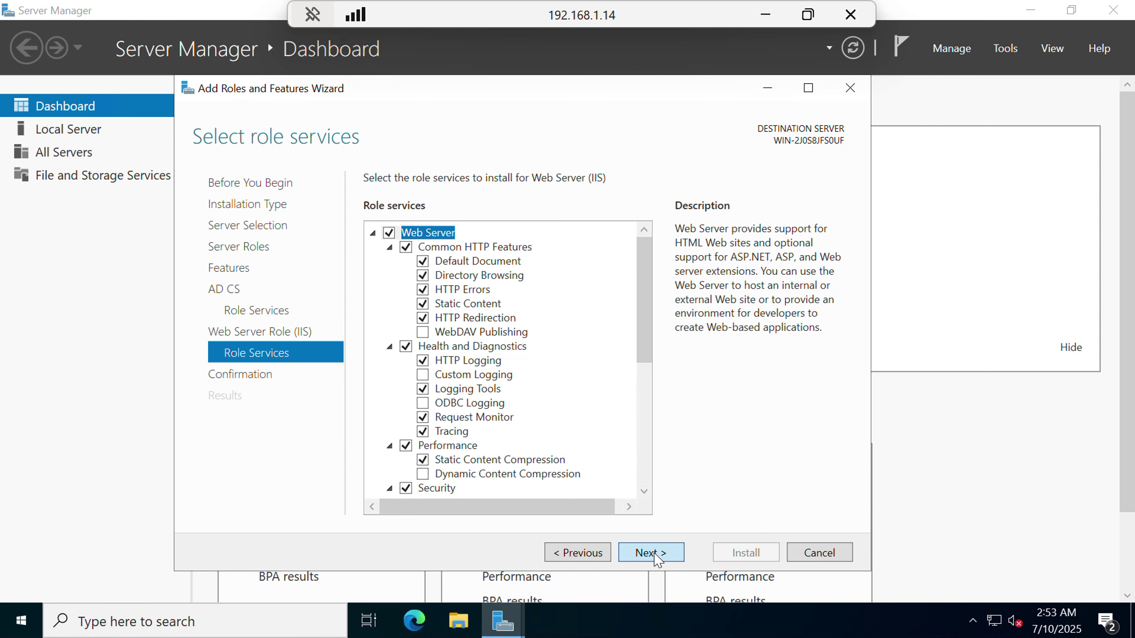
left_click(656, 557)
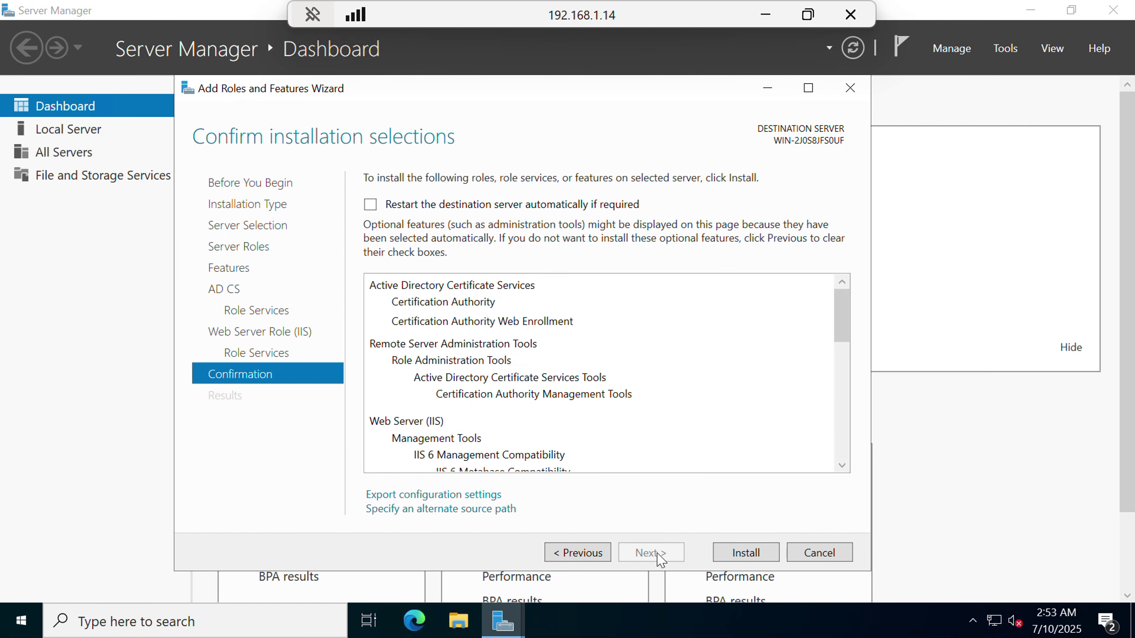
Install the AD CS and IIS roles and close the wizard after installation succeeds.
left_click(745, 553)
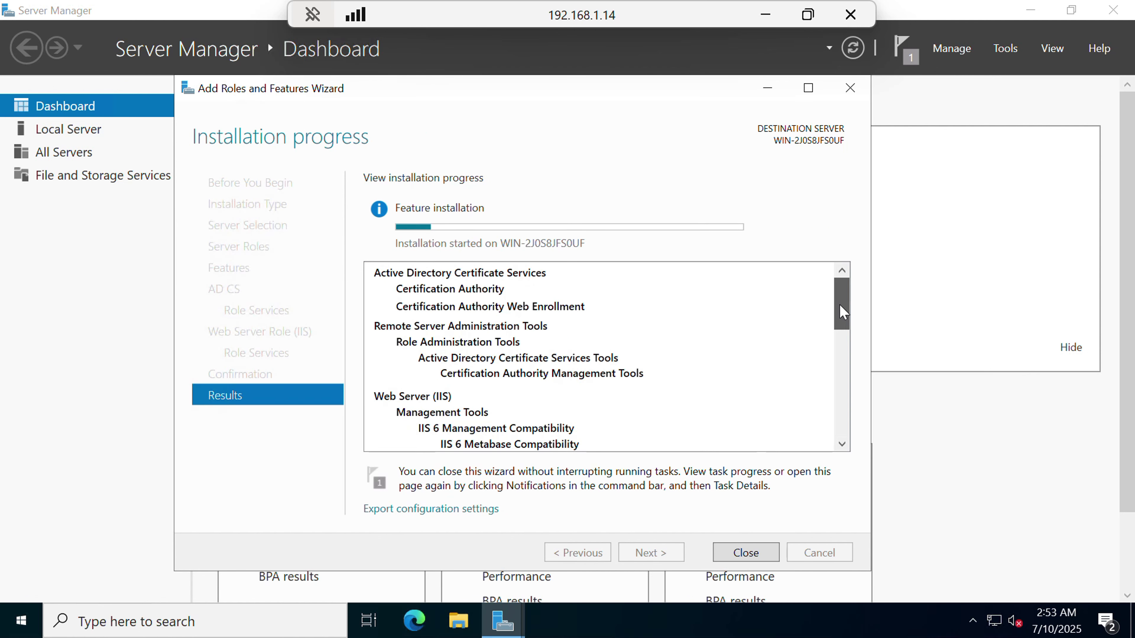
mouse_move(843, 309)
left_mouse_down()
mouse_move(847, 444)
mouse_move(841, 280)
left_mouse_up()
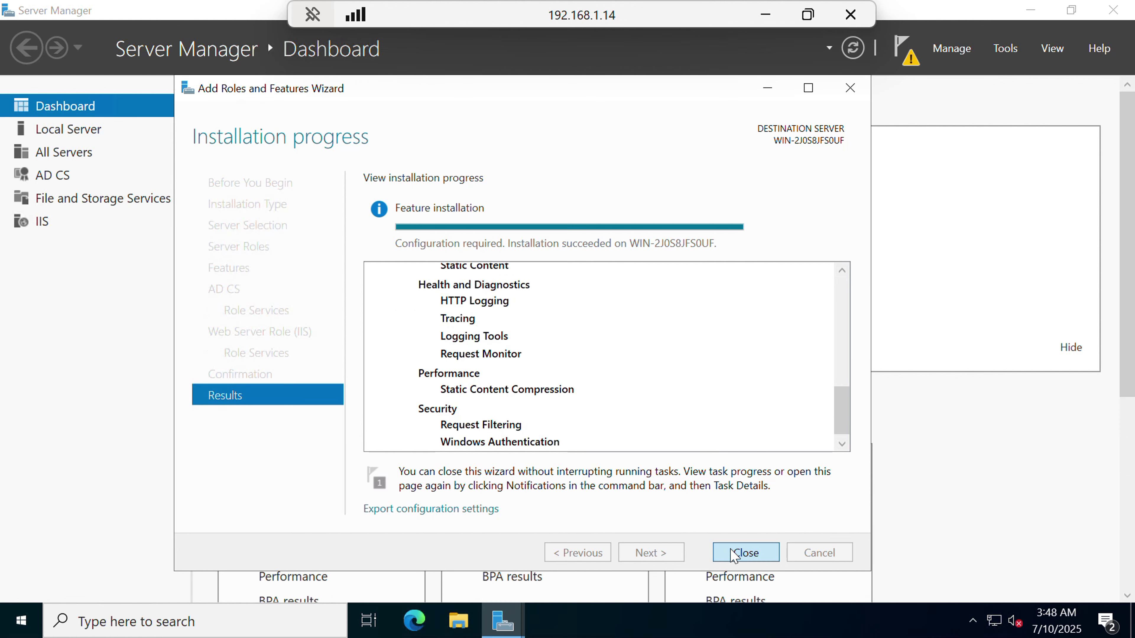
left_click(732, 555)
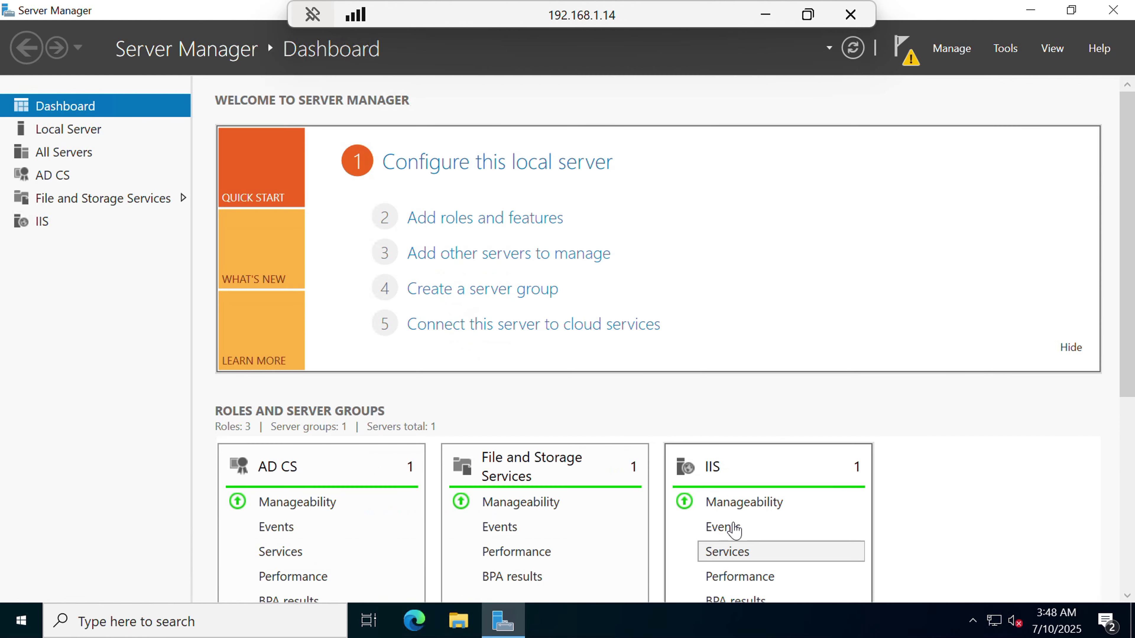
Launch the AD CS post-deployment configuration with the administrator credentials.
left_click(903, 59)
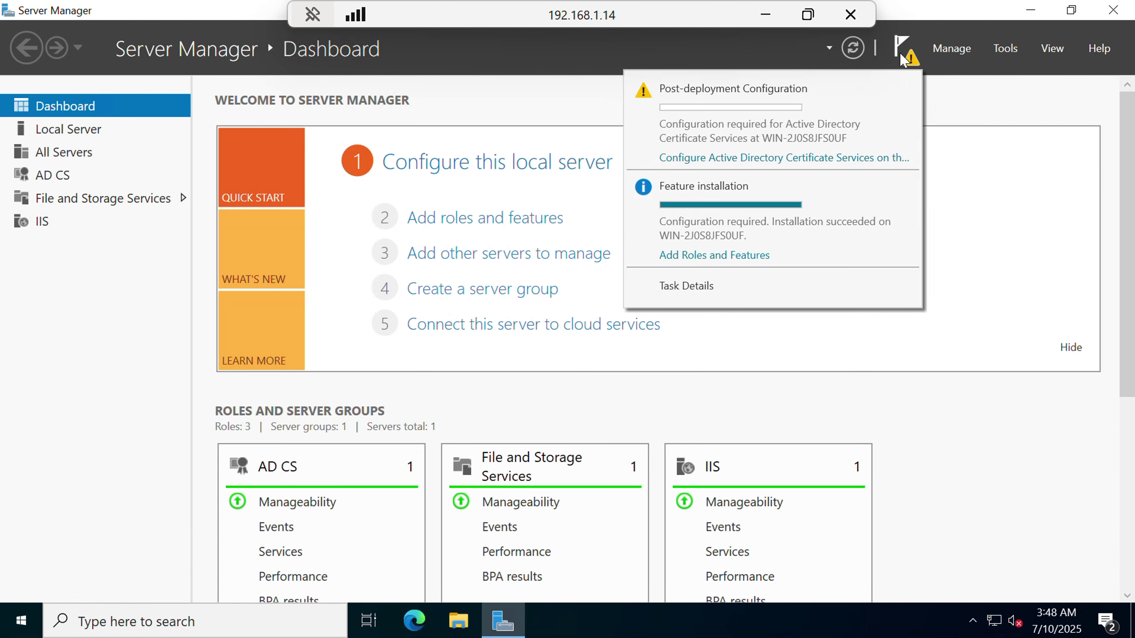
left_click(797, 163)
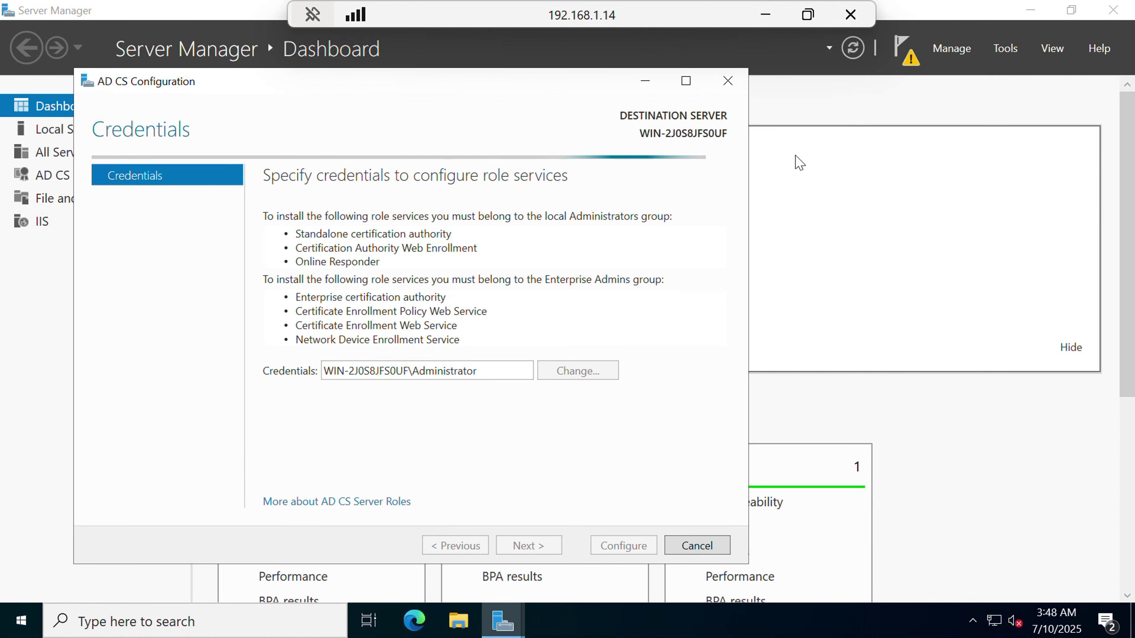
left_click(536, 546)
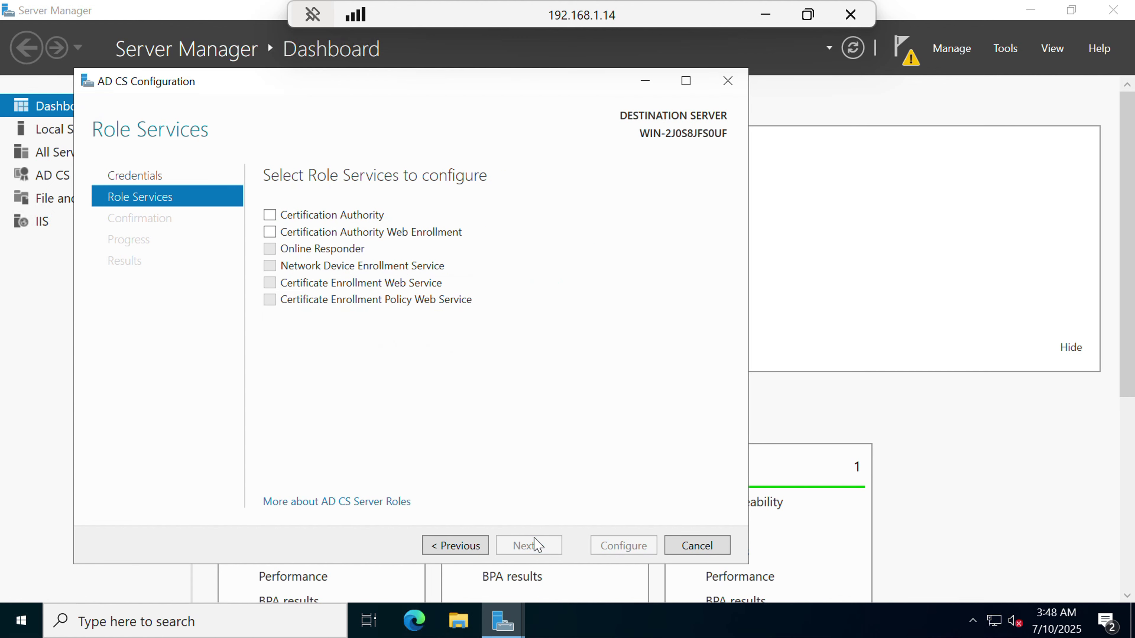
Configure Certification Authority and Web Enrollment as a Standalone Root CA with default RSA 2048/SHA256 cryptography.
left_click(270, 216)
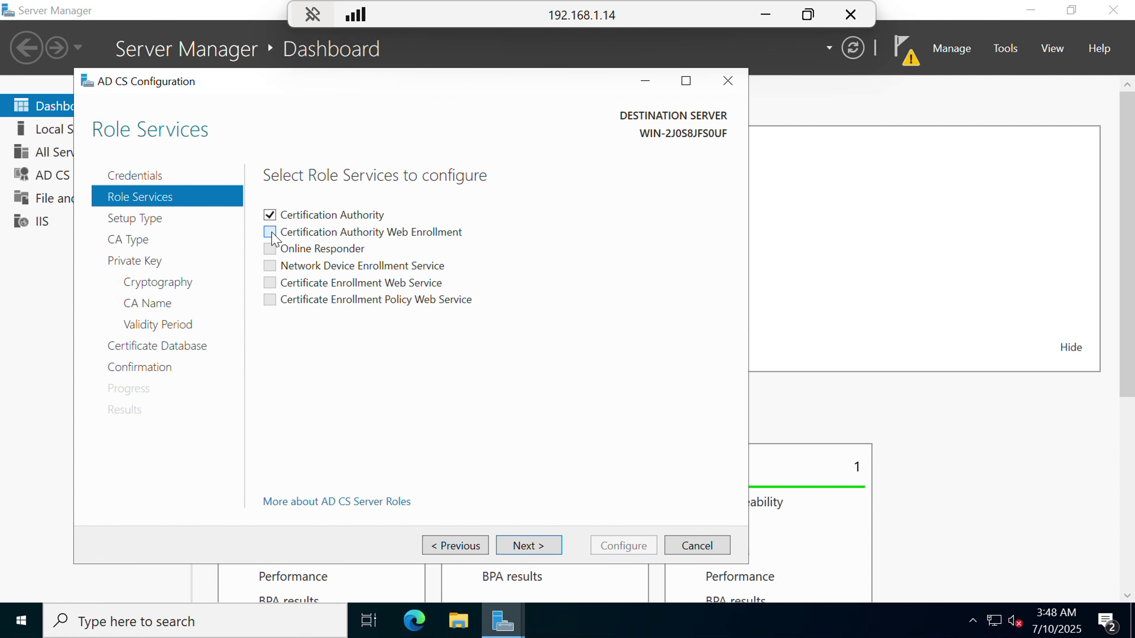
left_click(272, 234)
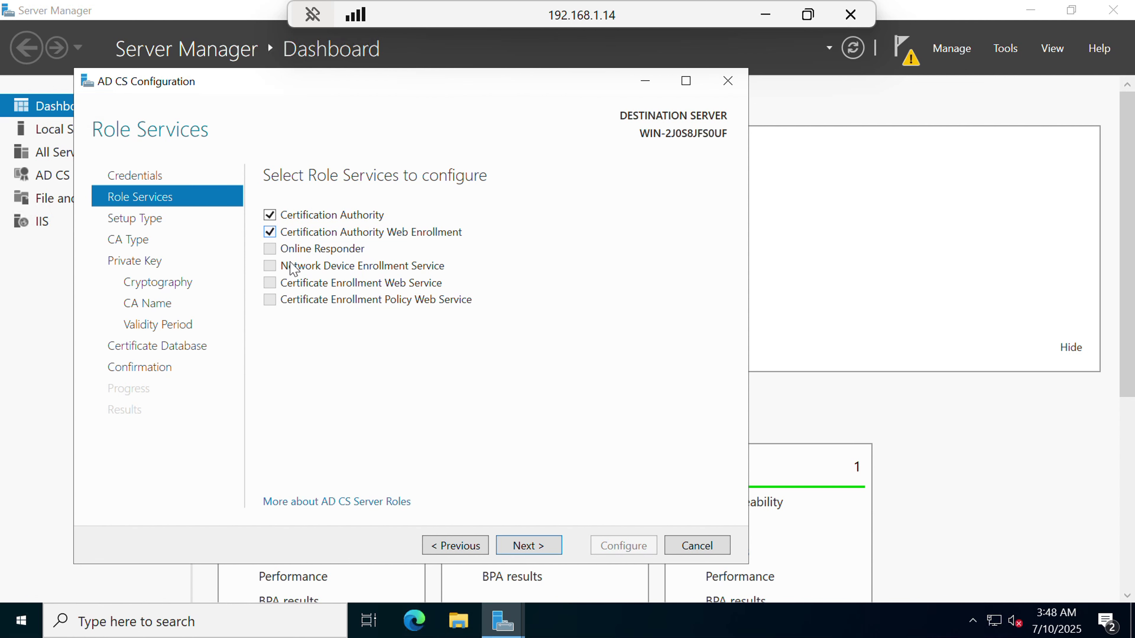
left_click(537, 550)
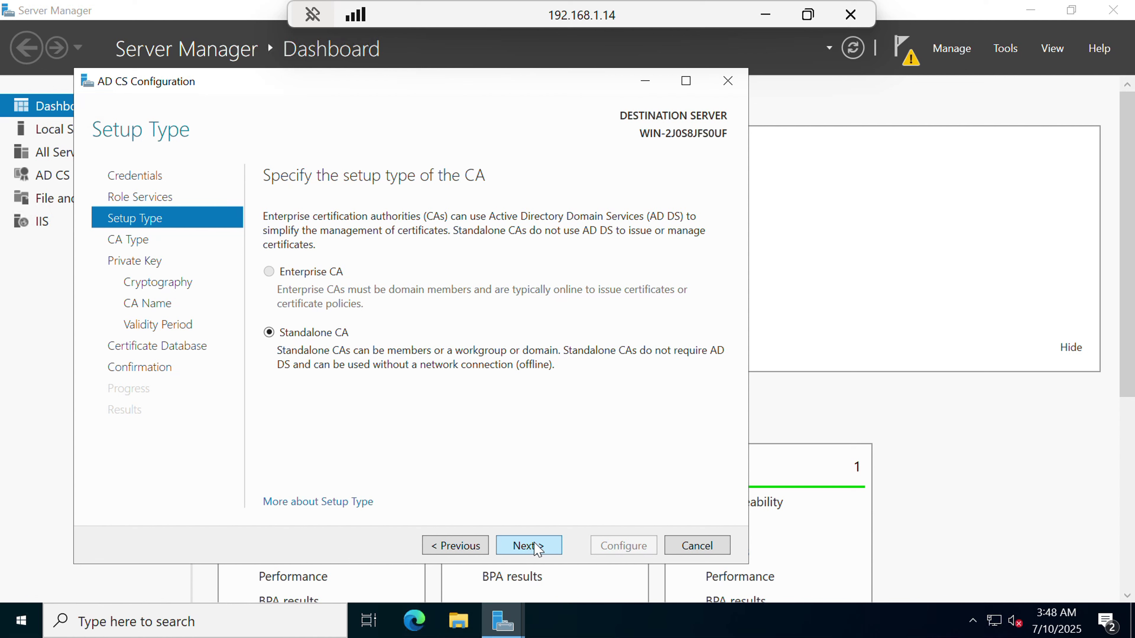
left_click(540, 548)
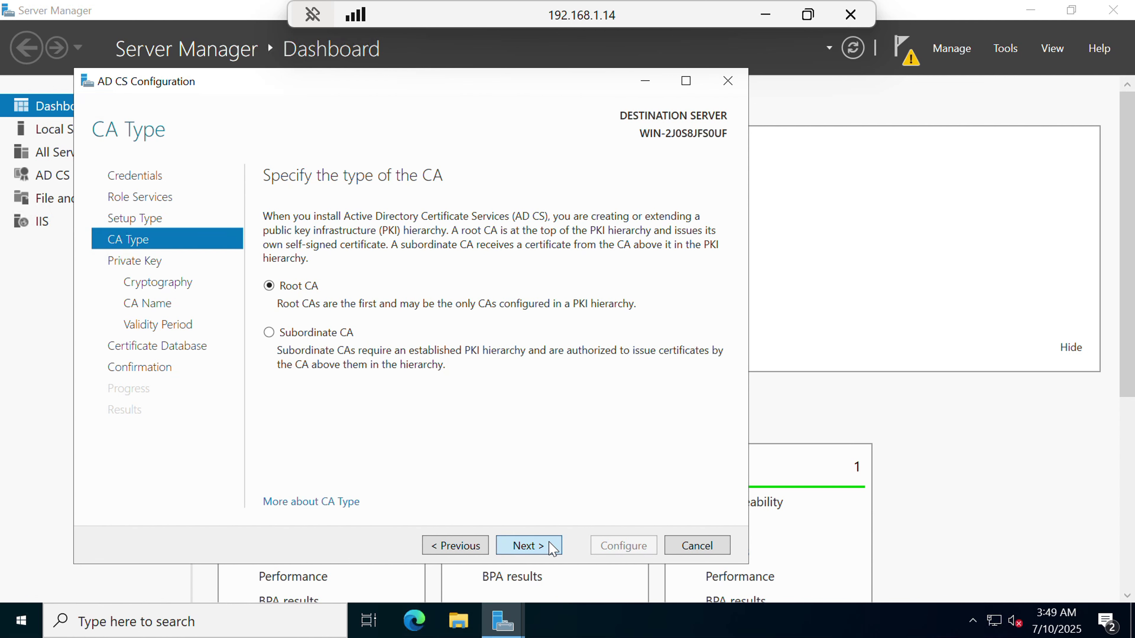
left_click(552, 549)
left_click(552, 549)
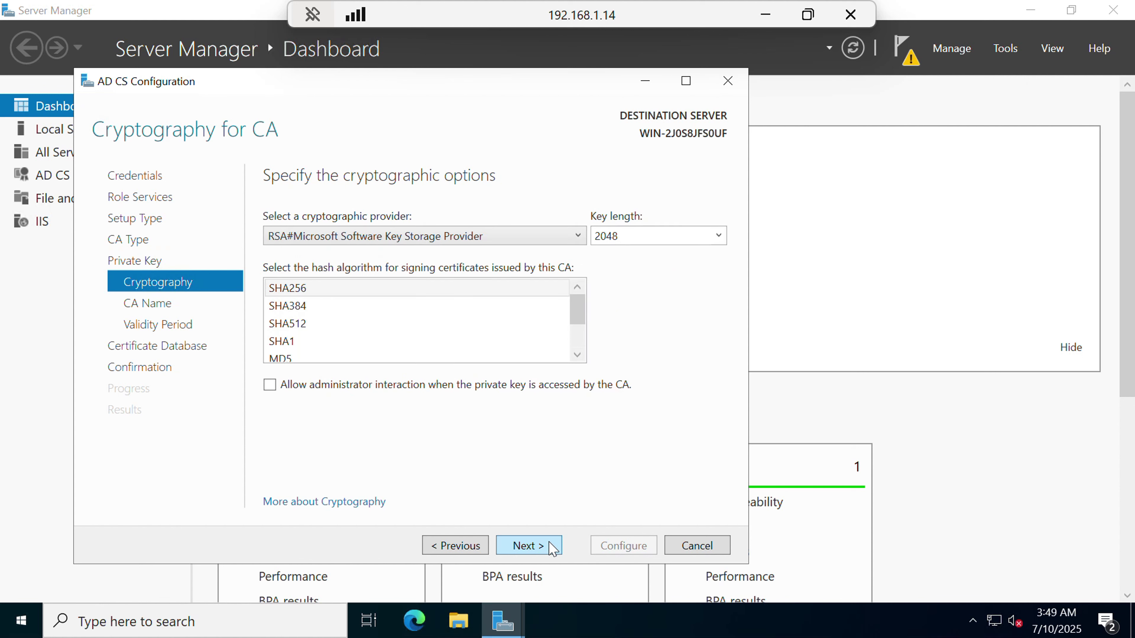
left_click(552, 549)
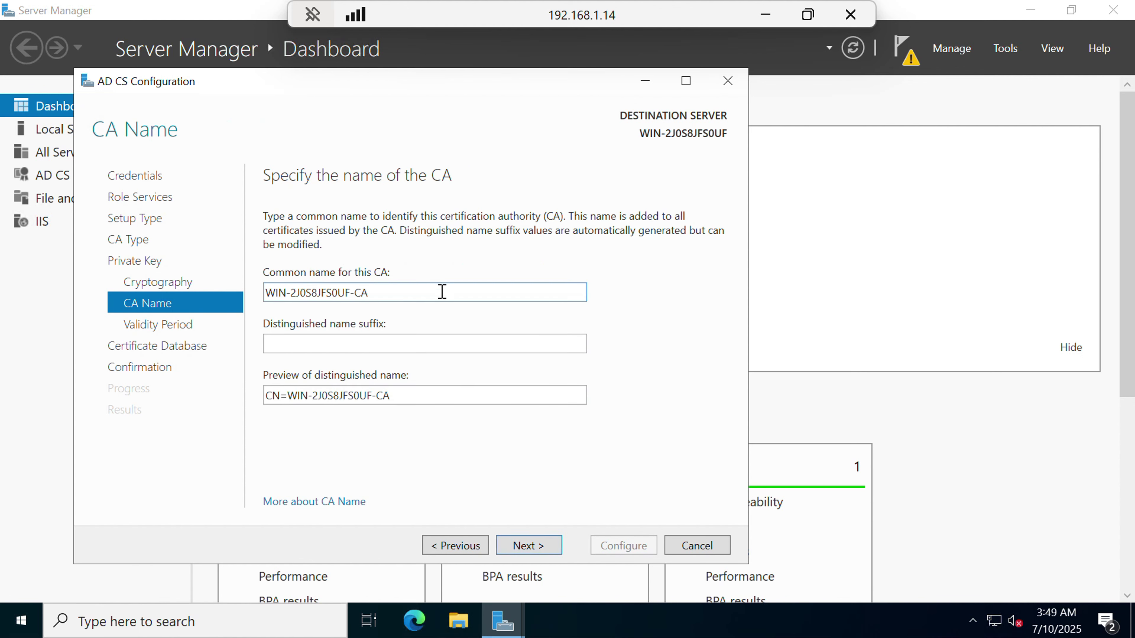
Set the CA common name to 'Root-CA', keeping 5-year validity and default database locations.
left_click_drag(440, 293, 229, 302)
key("BackSpace")
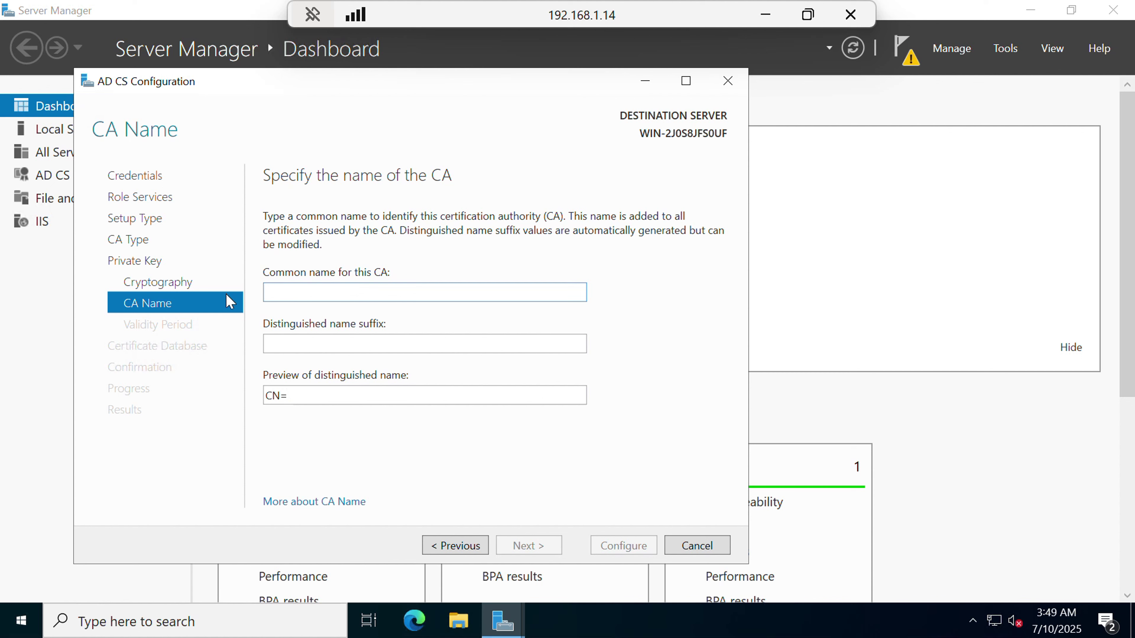
type("Root")
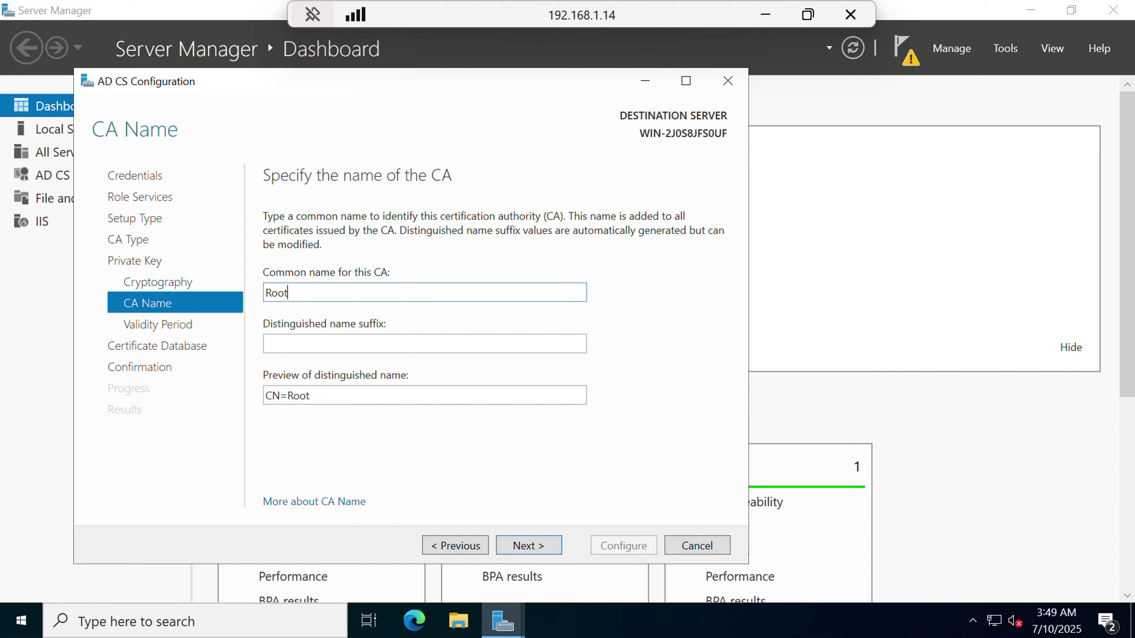
type("_")
key("BackSpace")
type("-CA")
left_click(537, 546)
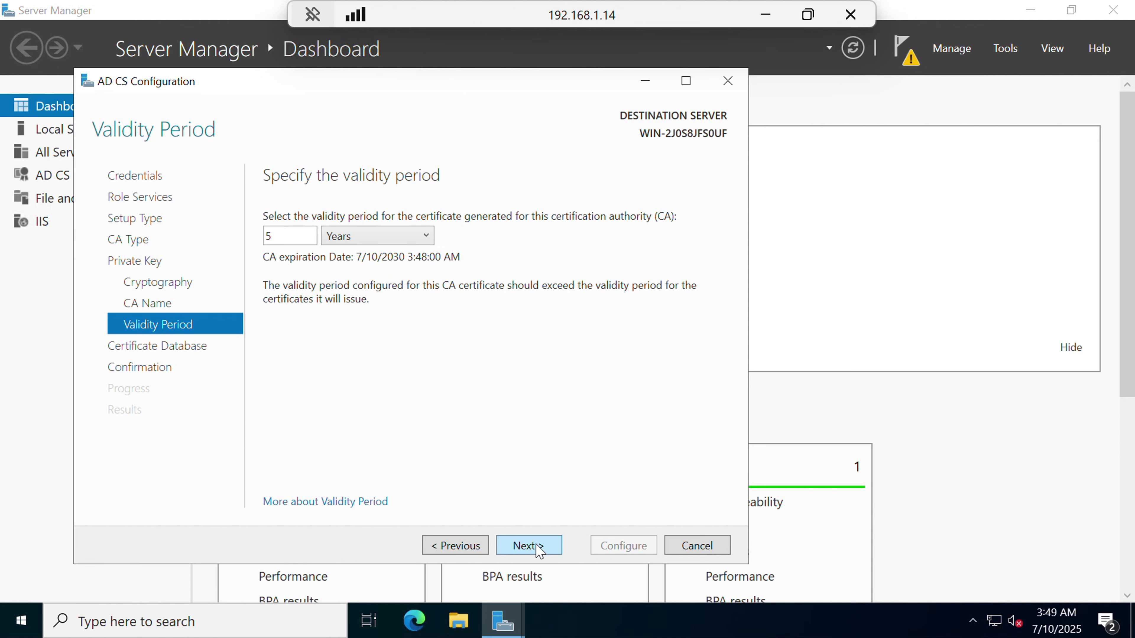
left_click(539, 547)
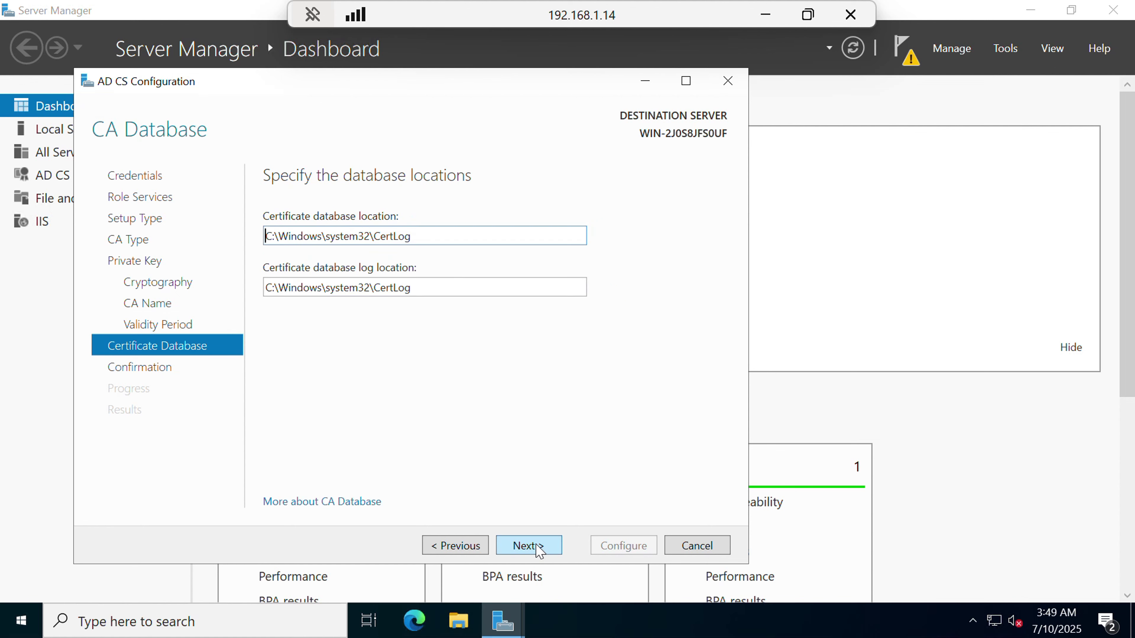
left_click(538, 549)
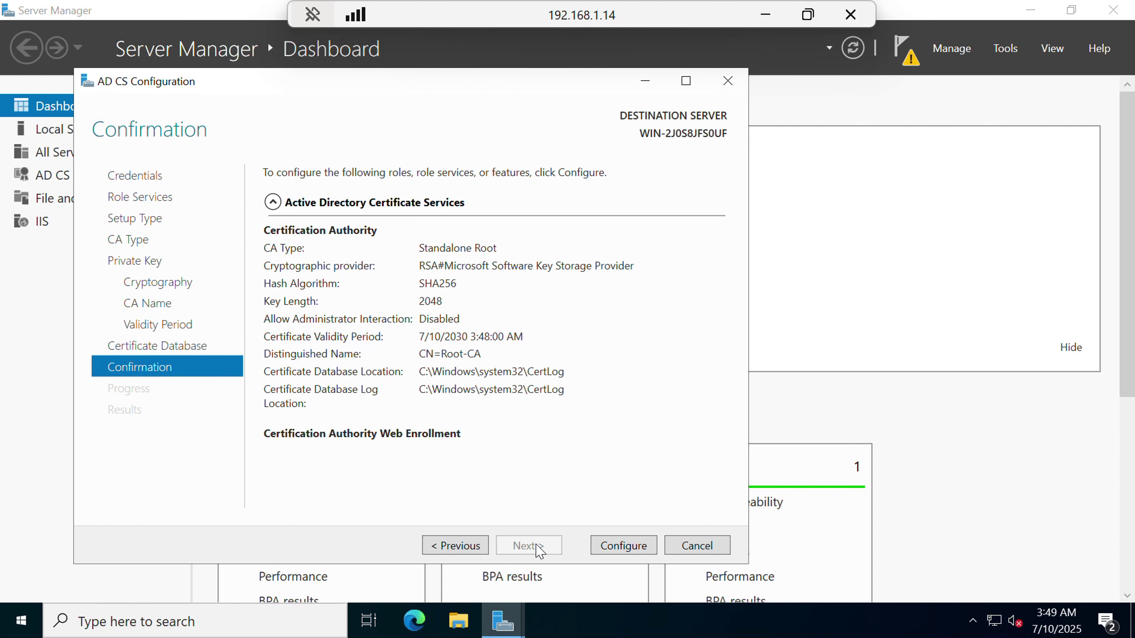
Configure the Certification Authority and Web Enrollment services, then close the results.
left_click(608, 554)
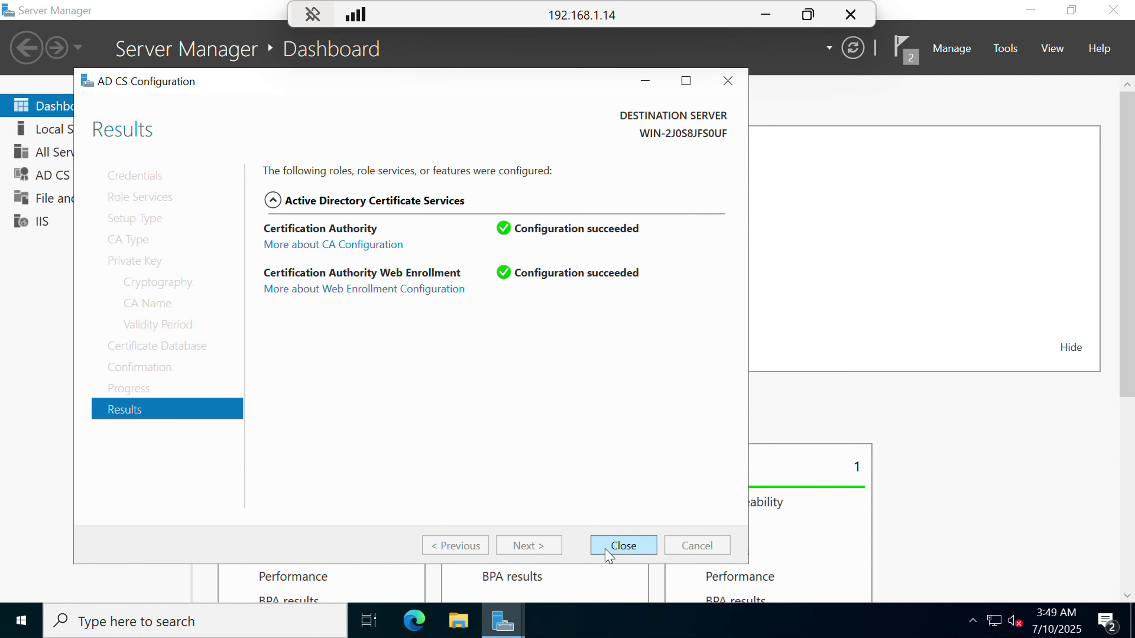
left_click(624, 546)
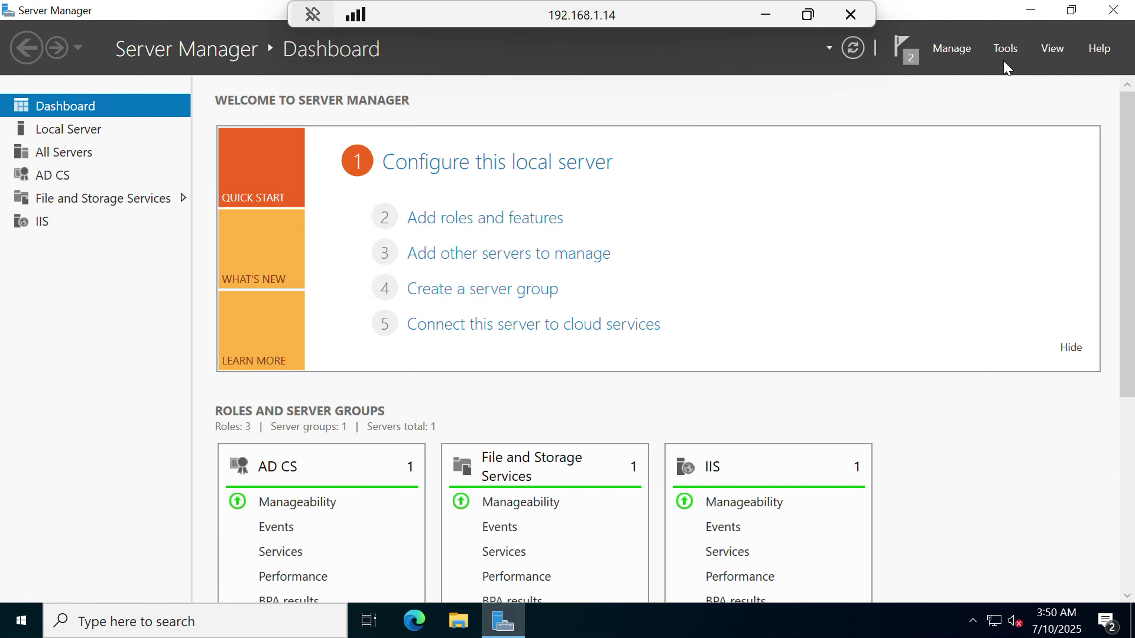
Open the Certification Authority console to expand Root-CA, minimize it, then launch IIS Manager.
left_click(1005, 50)
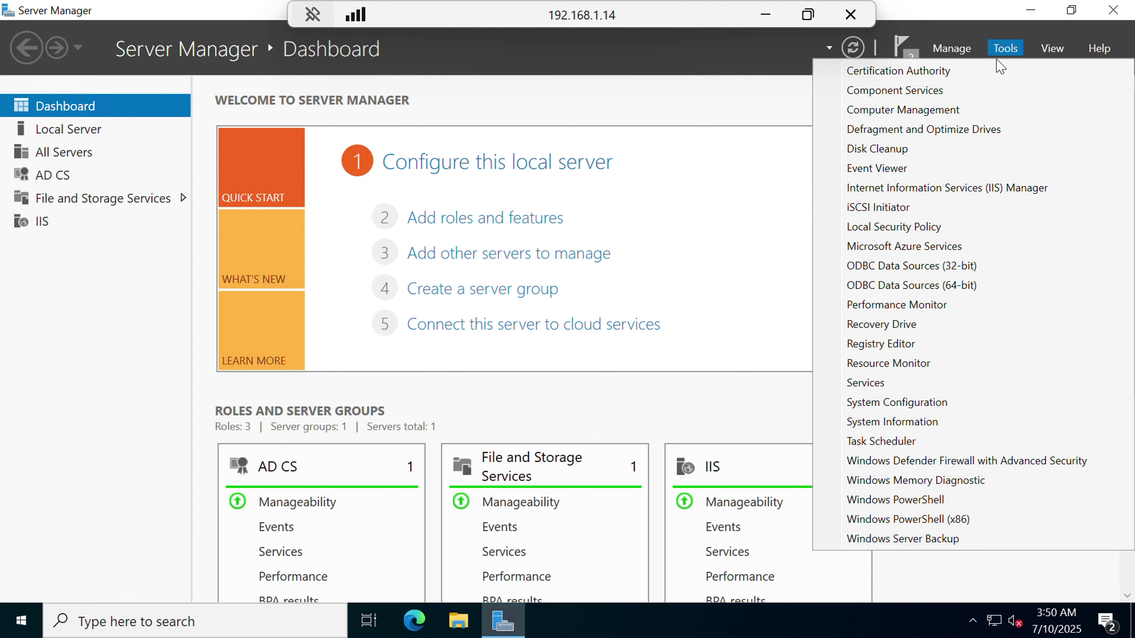
left_click(939, 76)
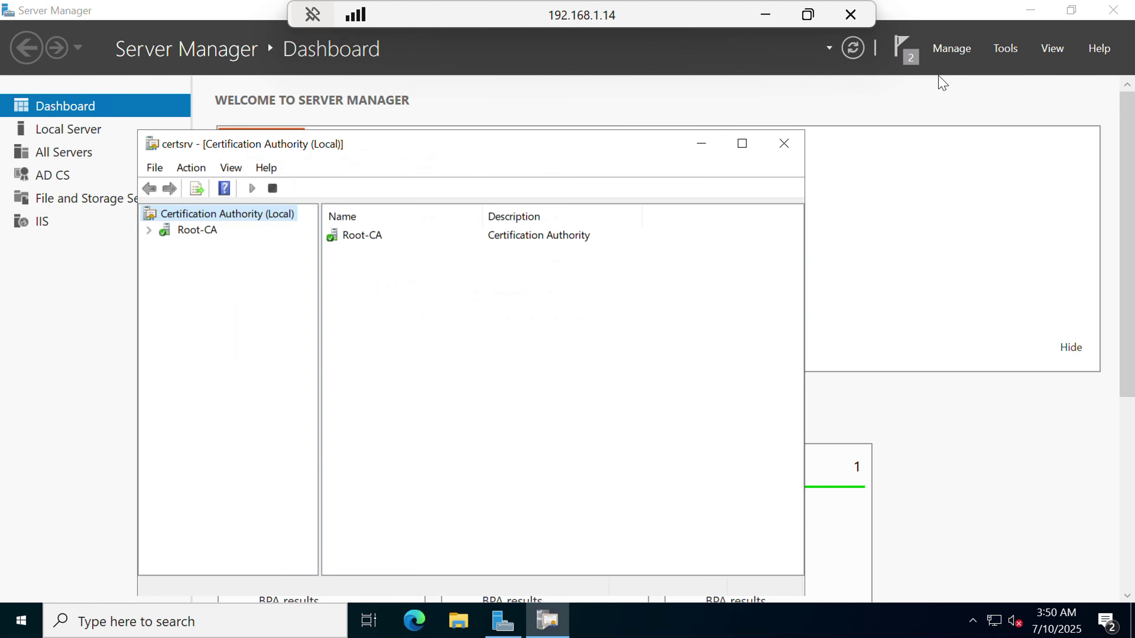
left_click(743, 142)
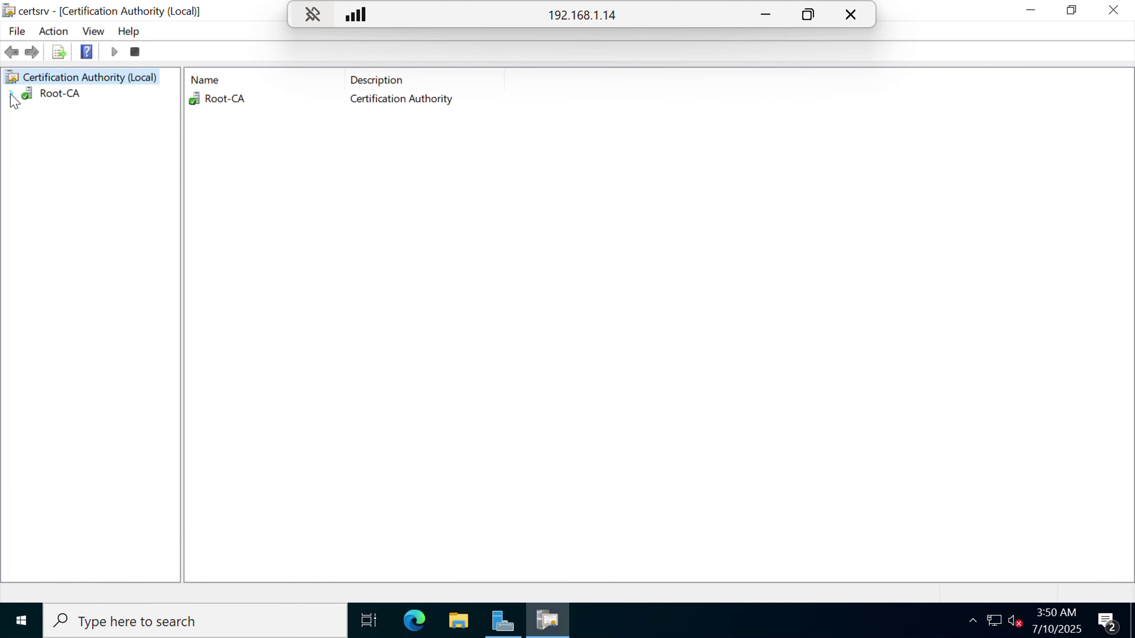
left_click(11, 95)
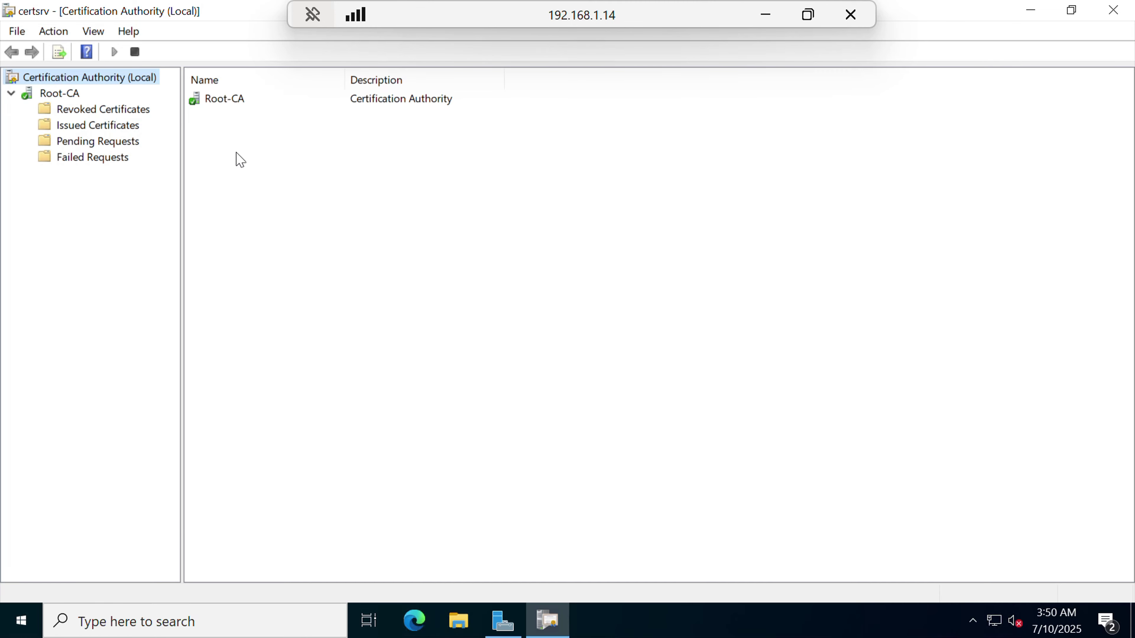
left_click(1032, 10)
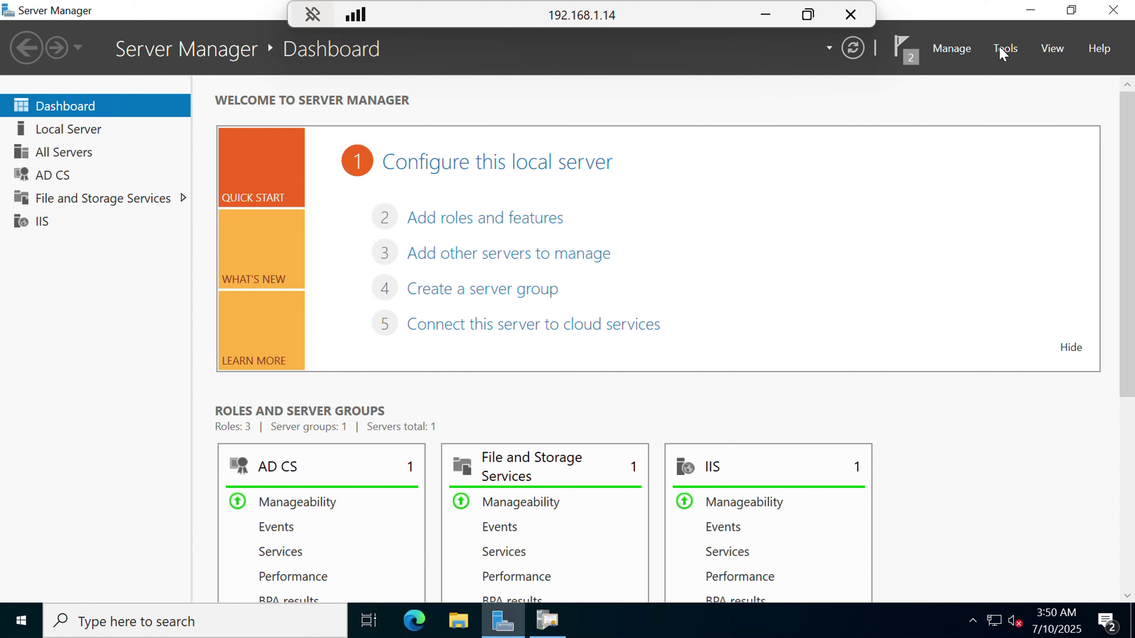
left_click(1006, 49)
left_click(937, 195)
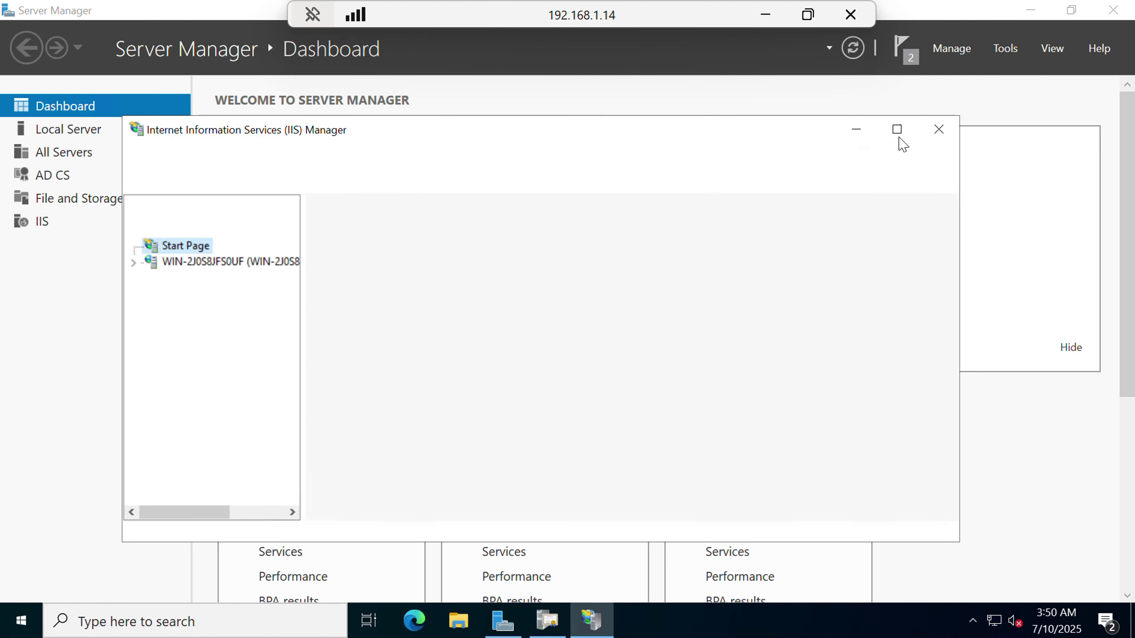
Check that Root-CA is listed under the server's Server Certificates, then select Default Web Site.
left_click(897, 131)
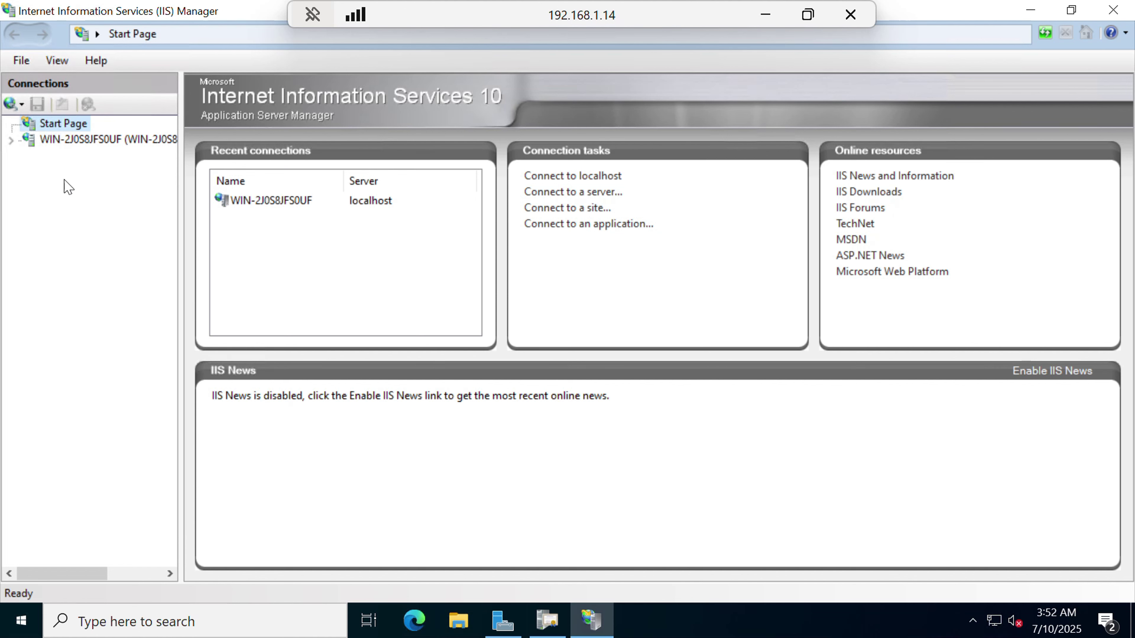
left_click(68, 141)
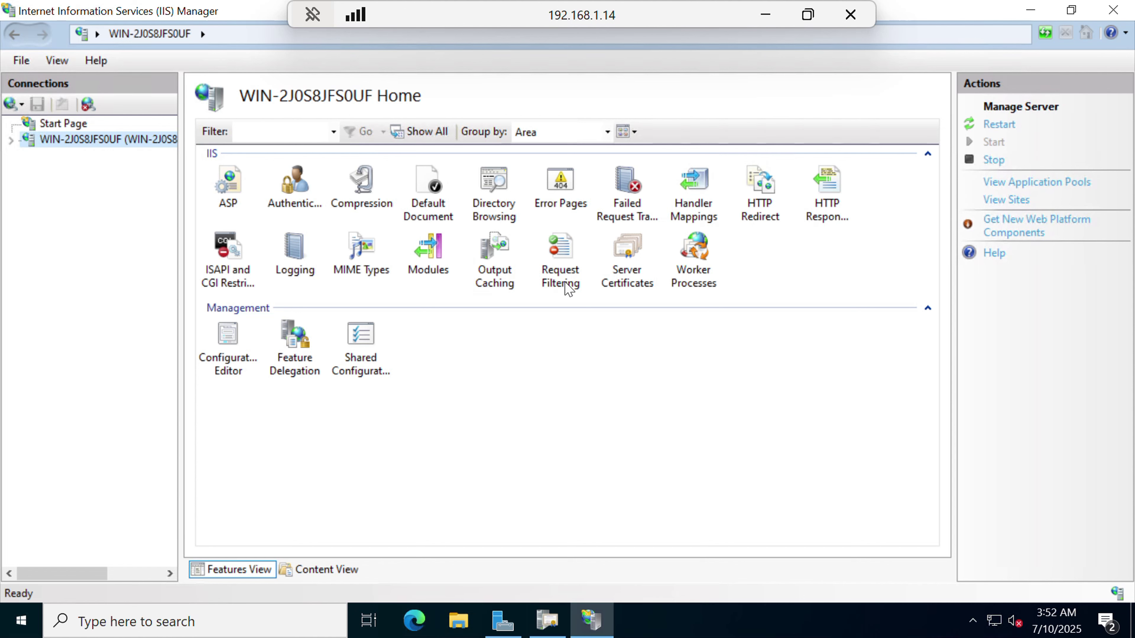
left_click(642, 267)
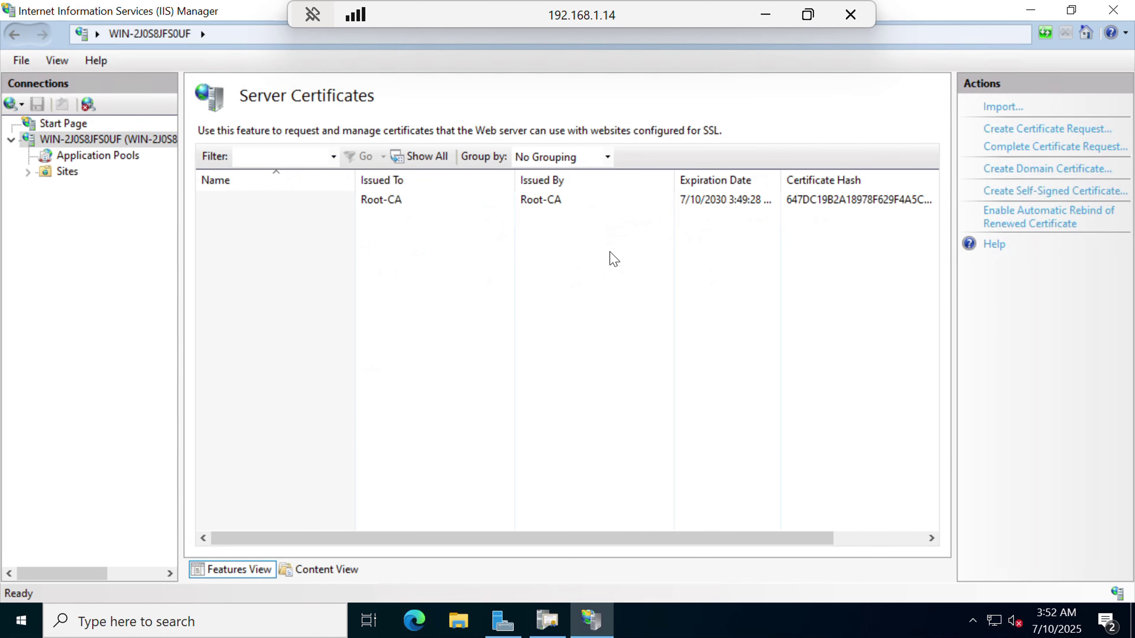
scroll(628, 224, "right", 3)
scroll(630, 228, "left", 2)
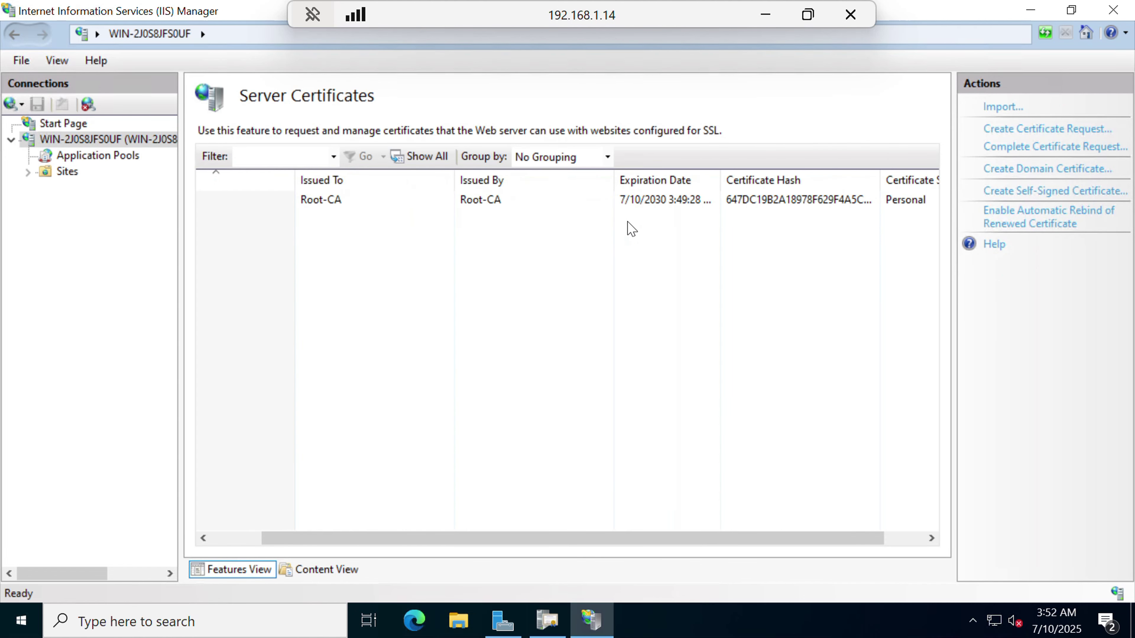
scroll(631, 229, "left", 3)
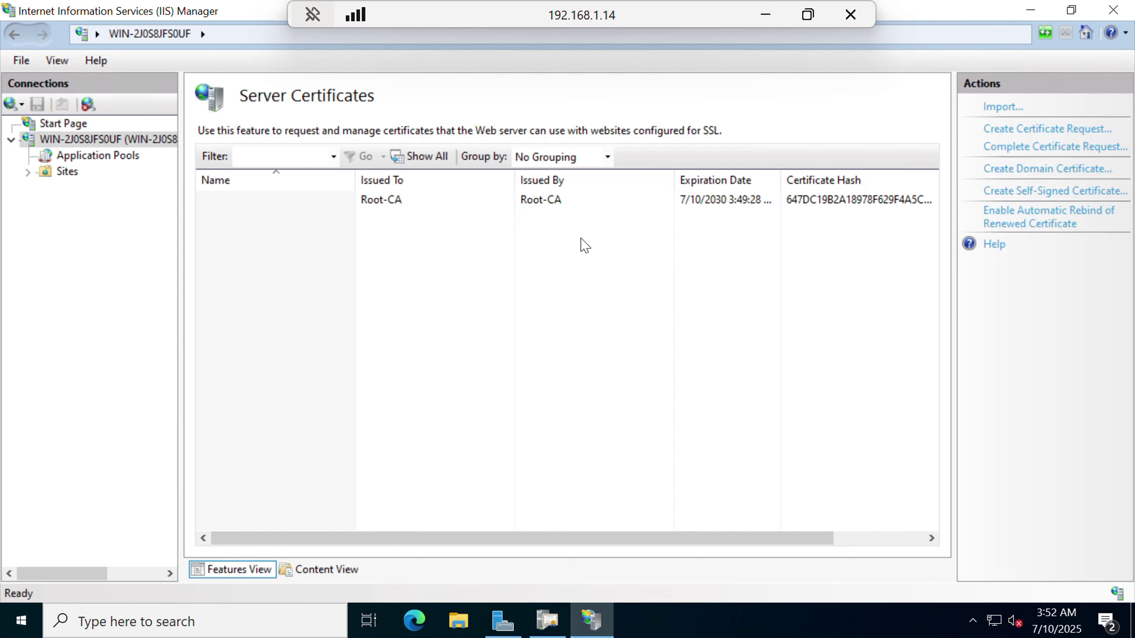
left_click(28, 172)
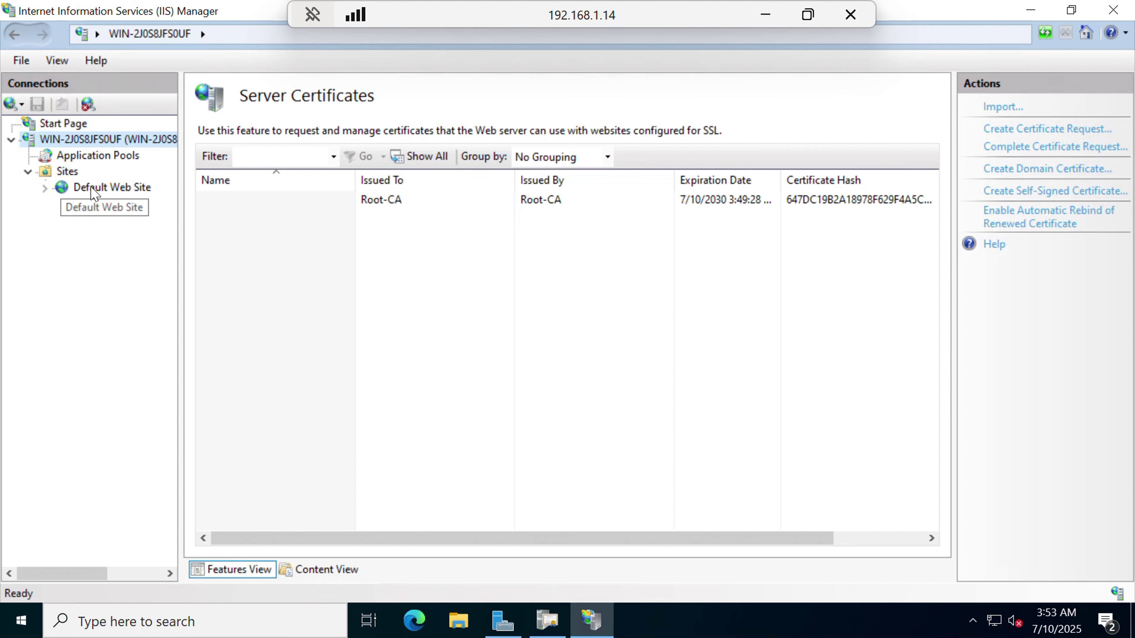
left_click(92, 189)
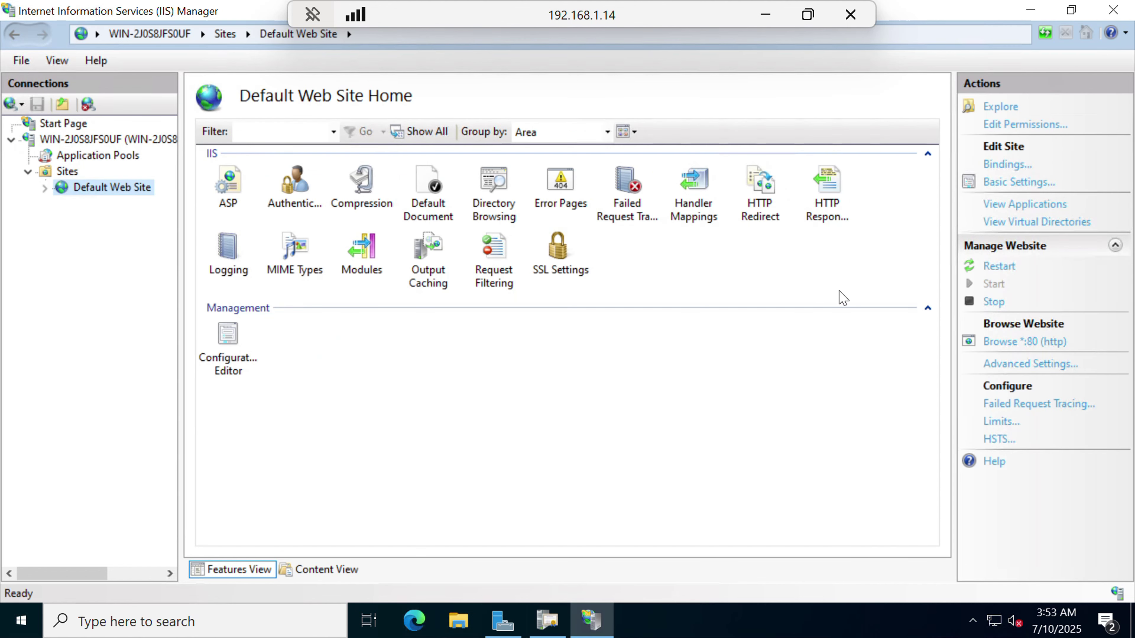
Add an https binding on port 443 to Default Web Site using the Root-CA SSL certificate.
left_click(1002, 169)
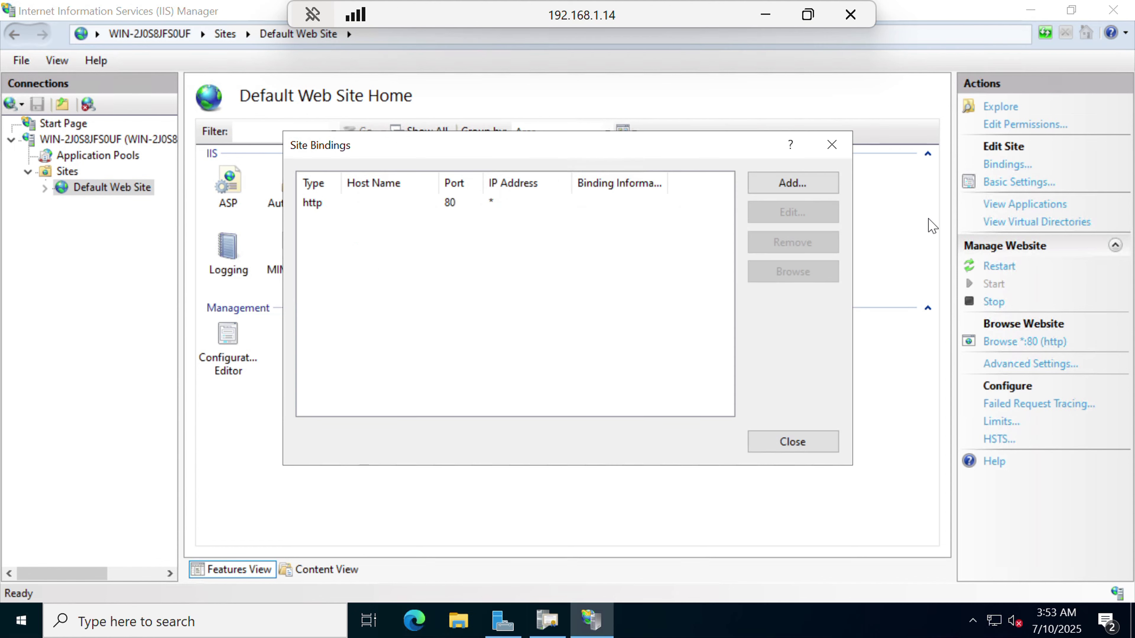
left_click(779, 188)
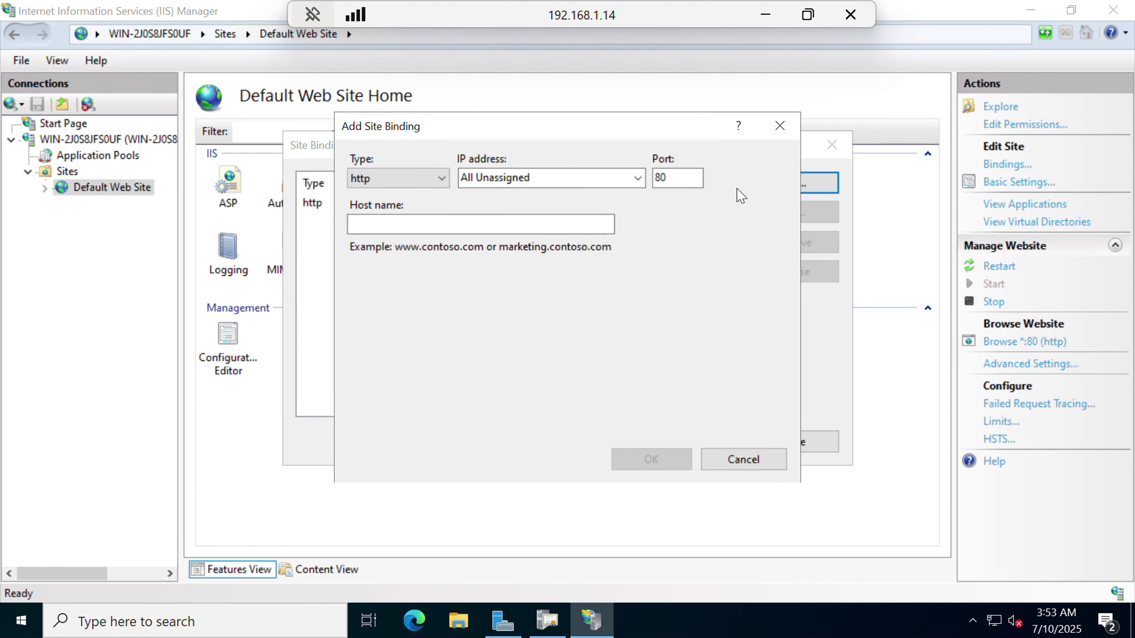
left_click(436, 179)
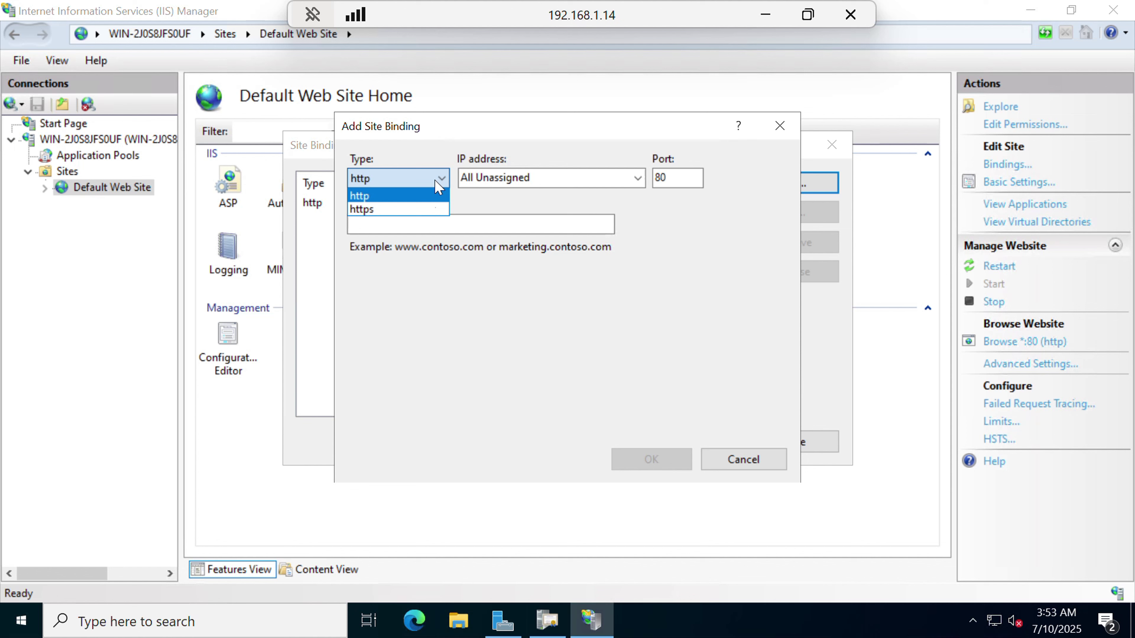
left_click(431, 210)
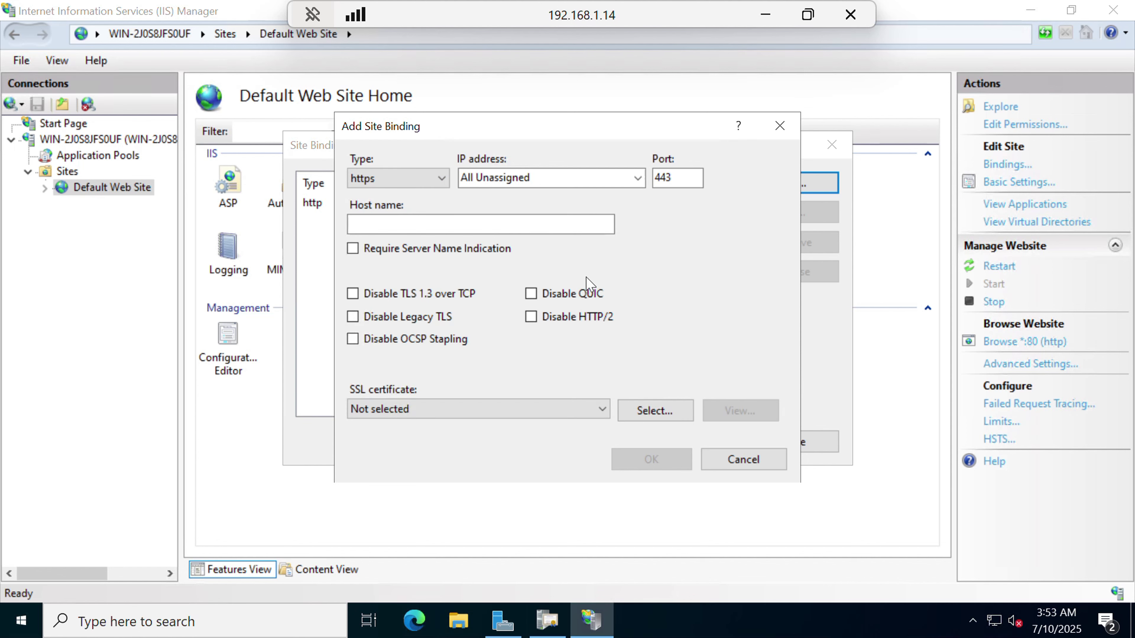
left_click(586, 414)
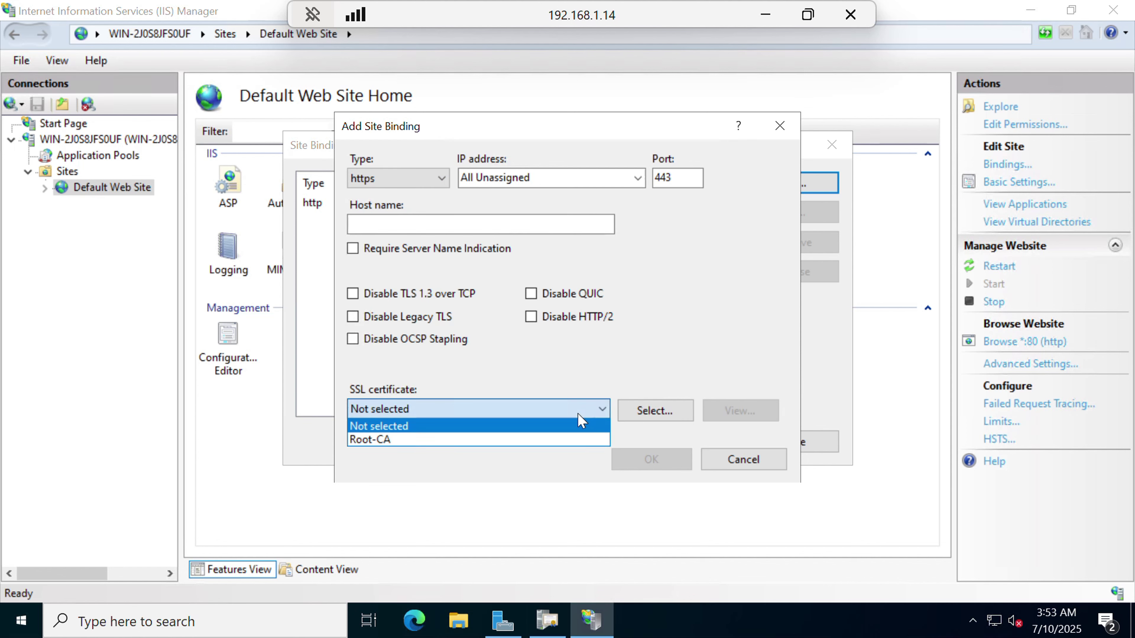
left_click(570, 444)
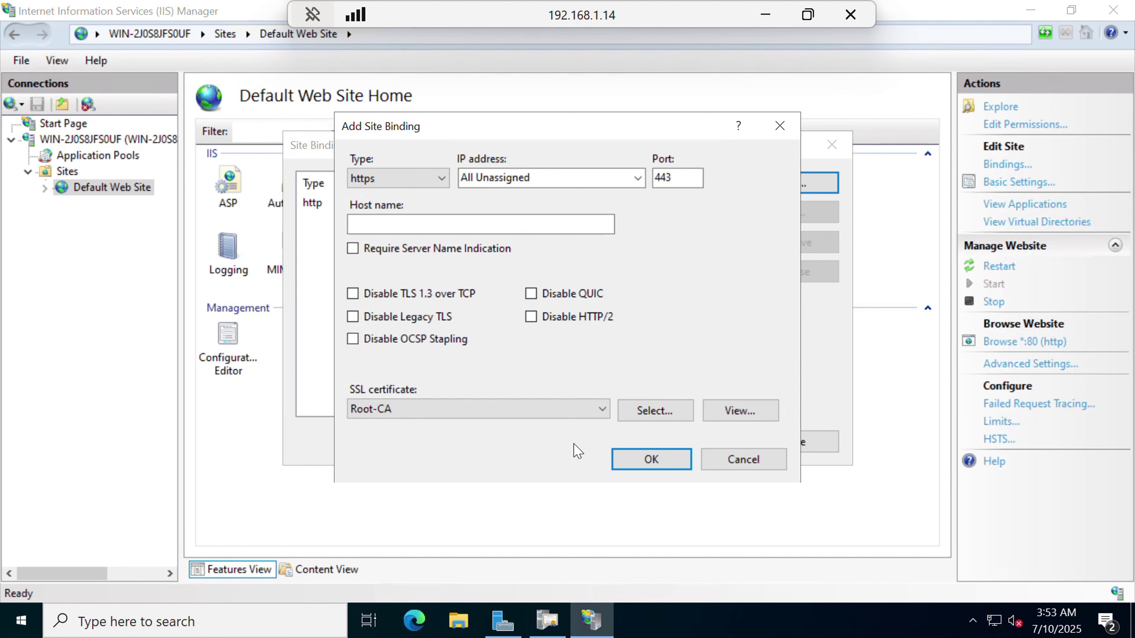
left_click(641, 461)
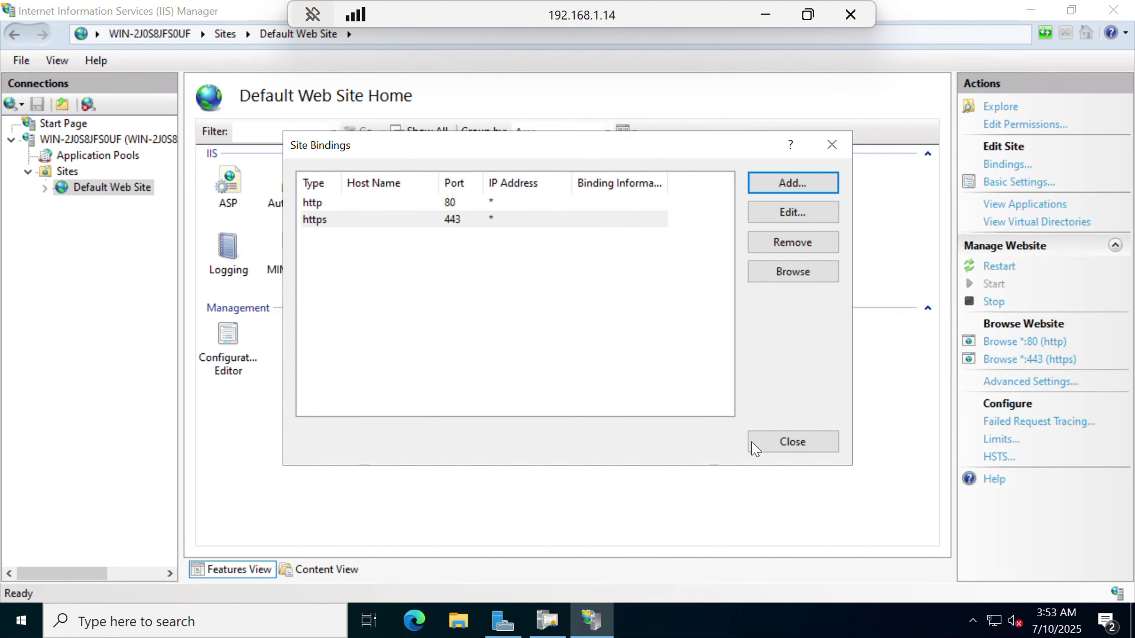
left_click(772, 448)
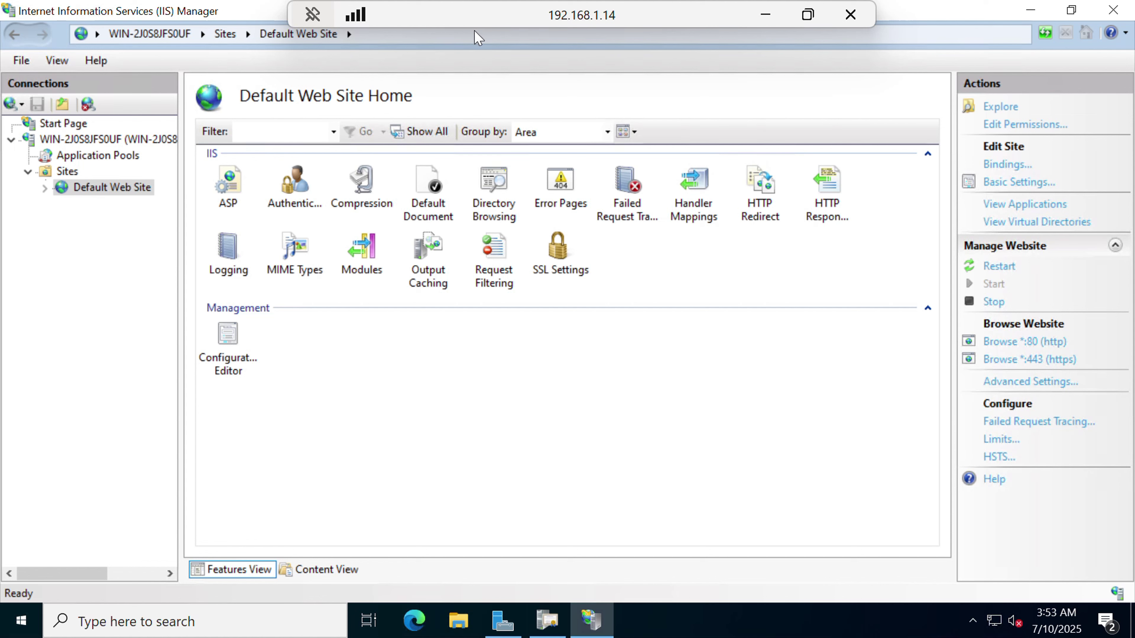
left_click(414, 620)
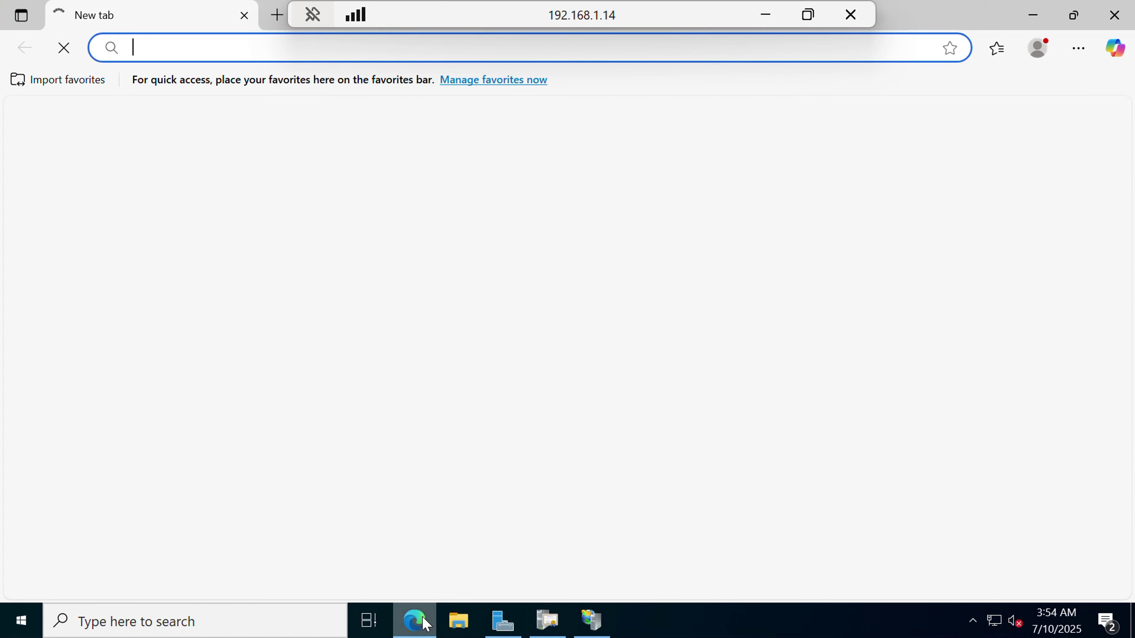
type("h")
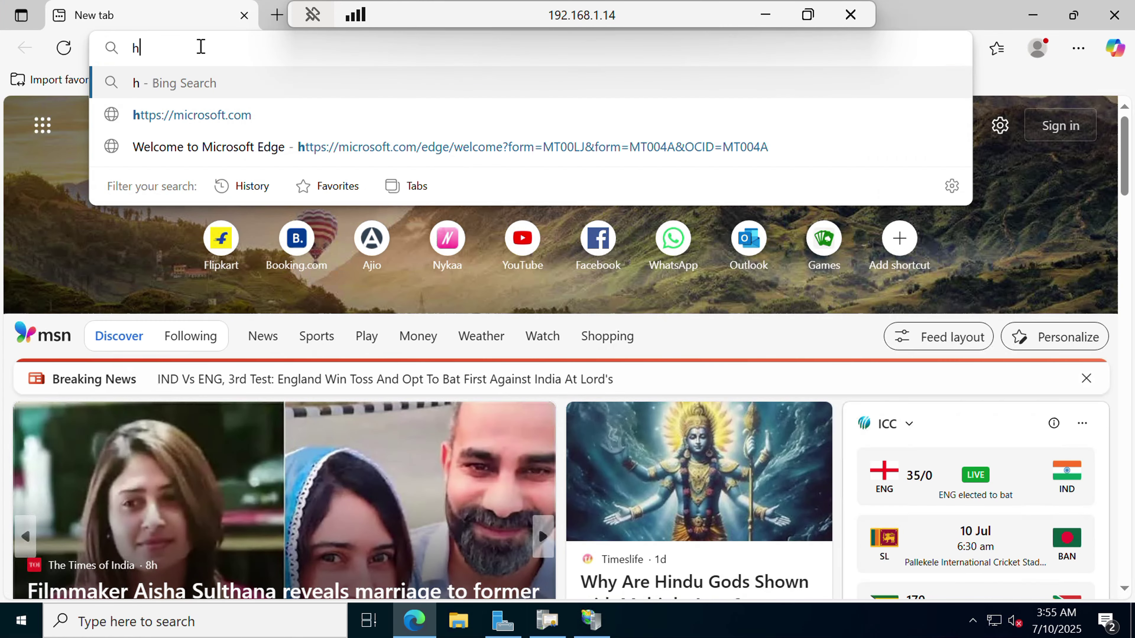
type("ttp")
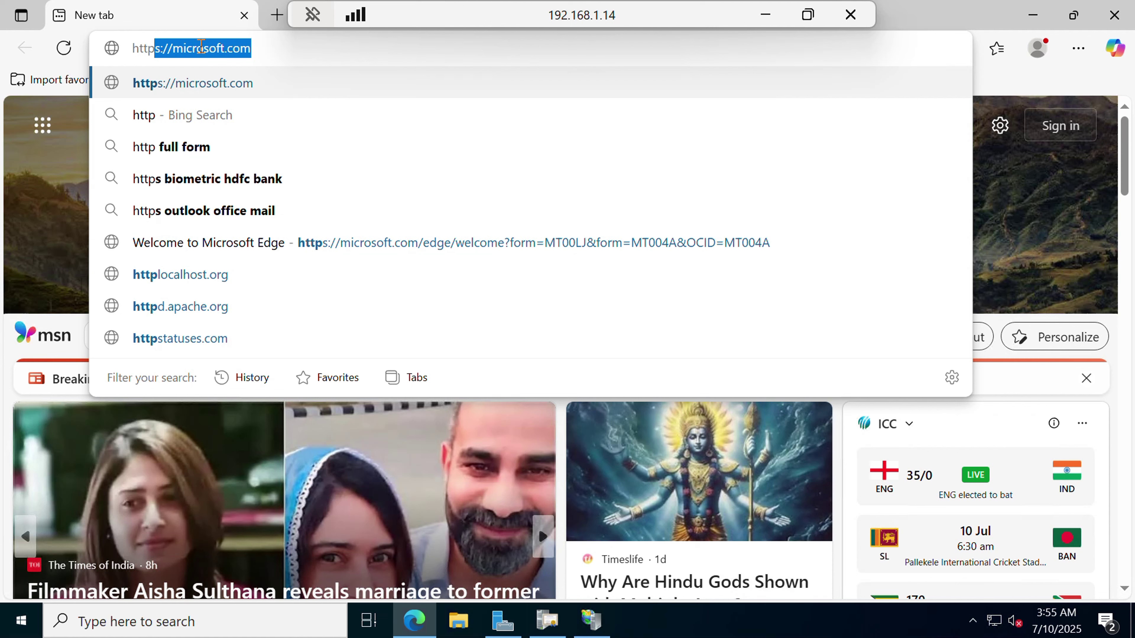
type("s://")
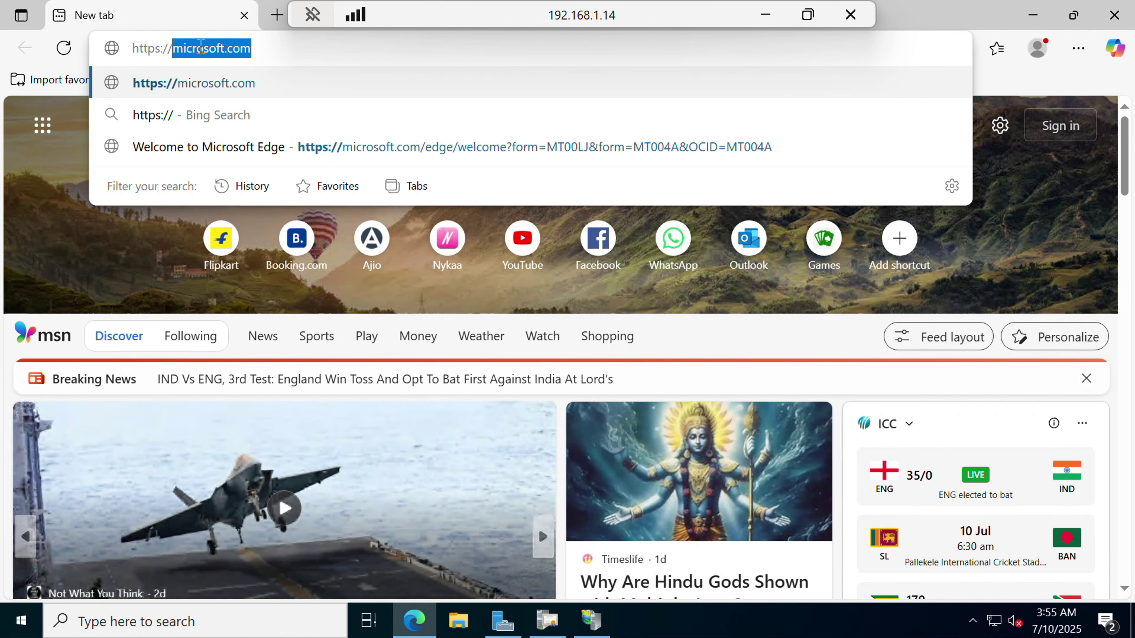
type("192.168.")
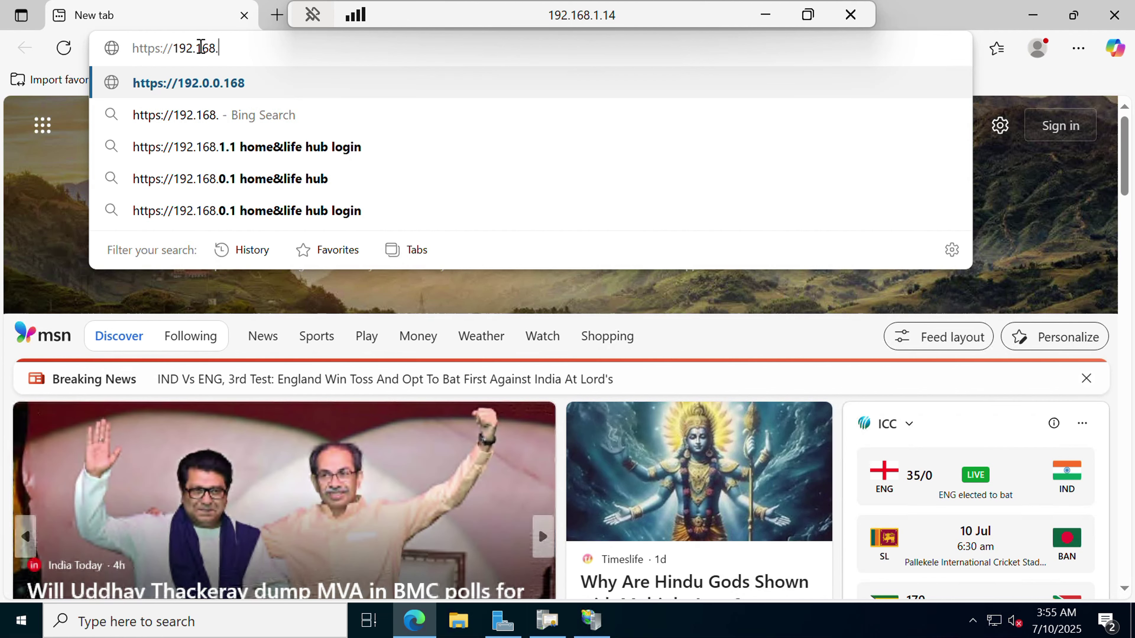
type("1.1")
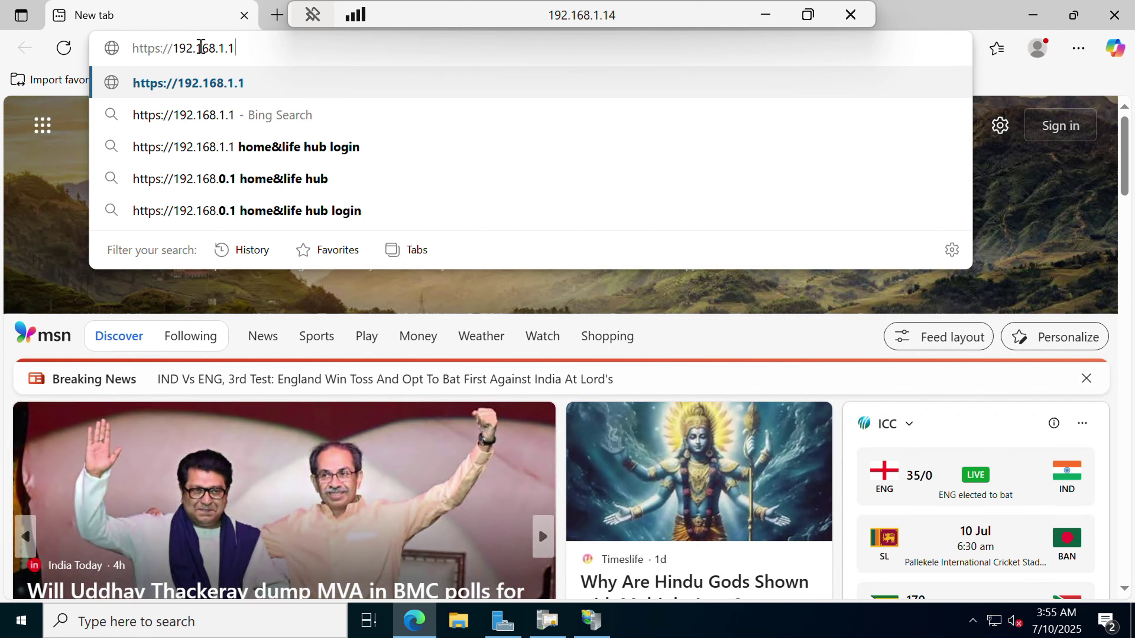
type("4/c")
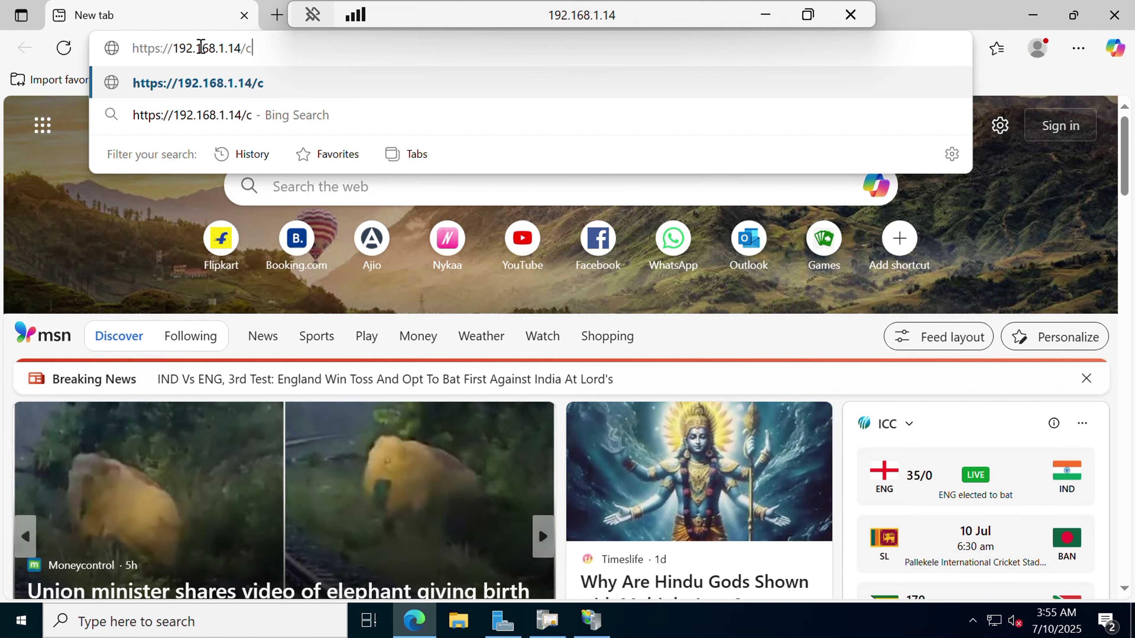
type("ertsrv")
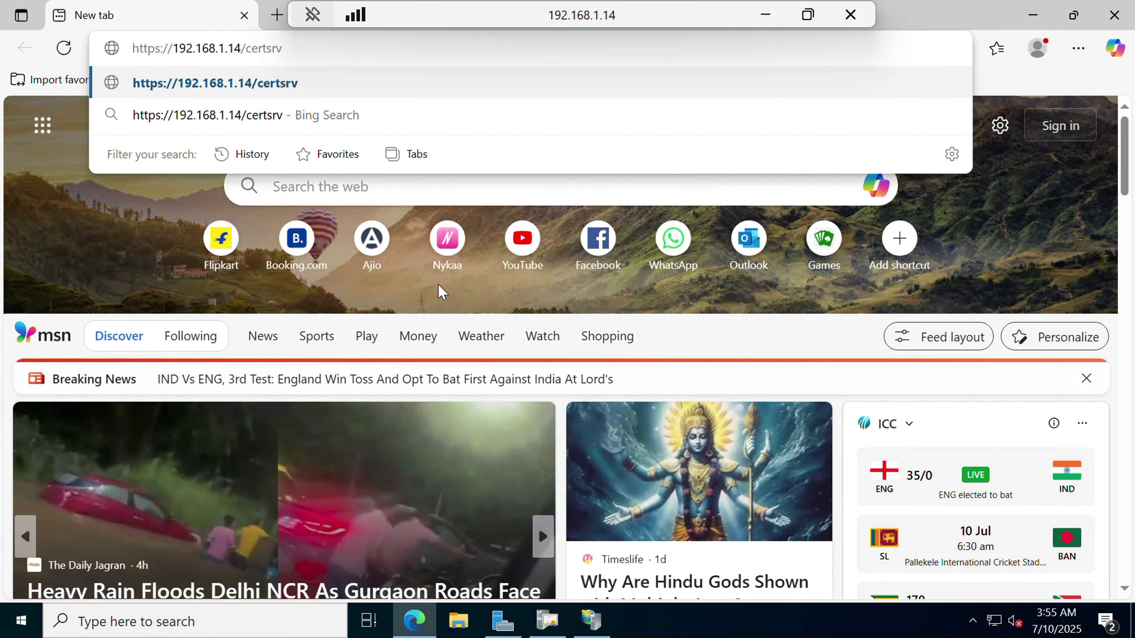
key("Return")
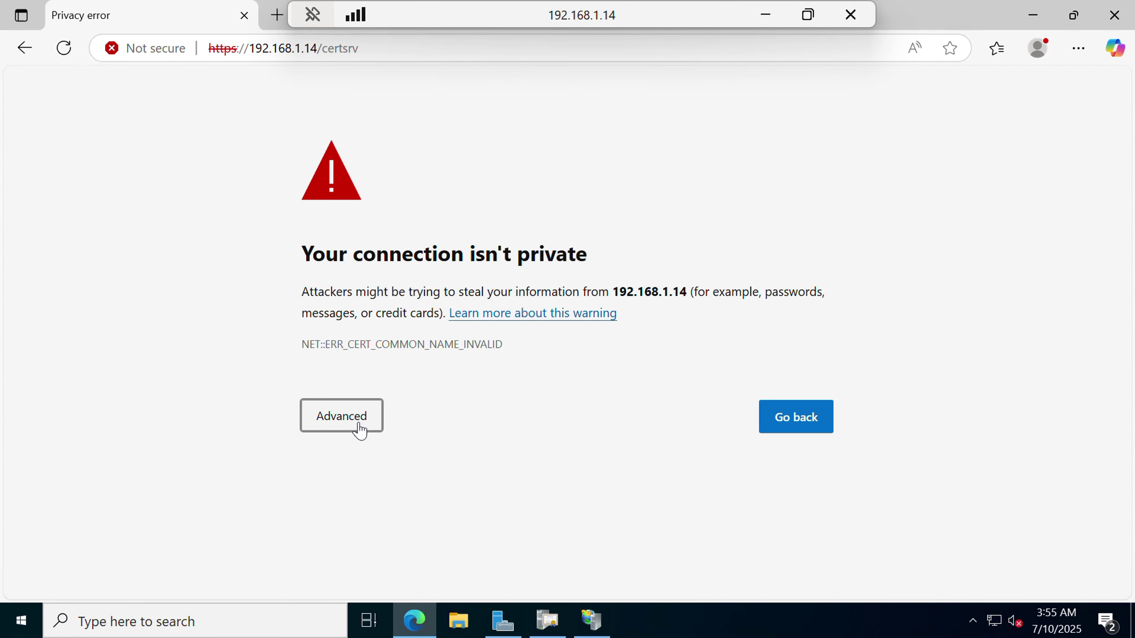
left_click(360, 430)
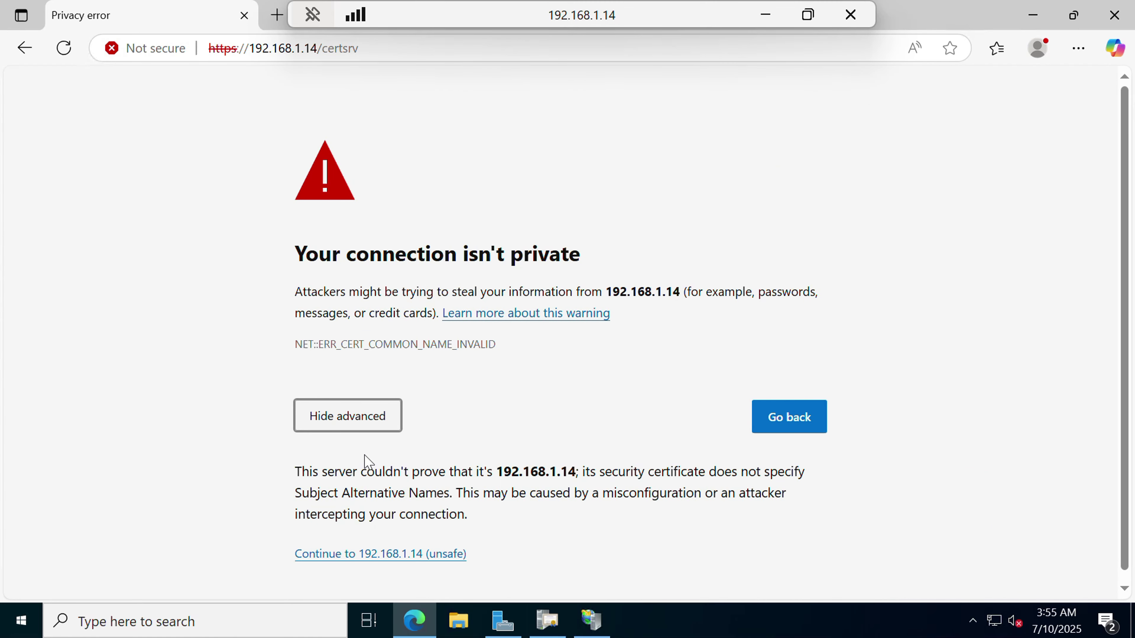
left_click(379, 554)
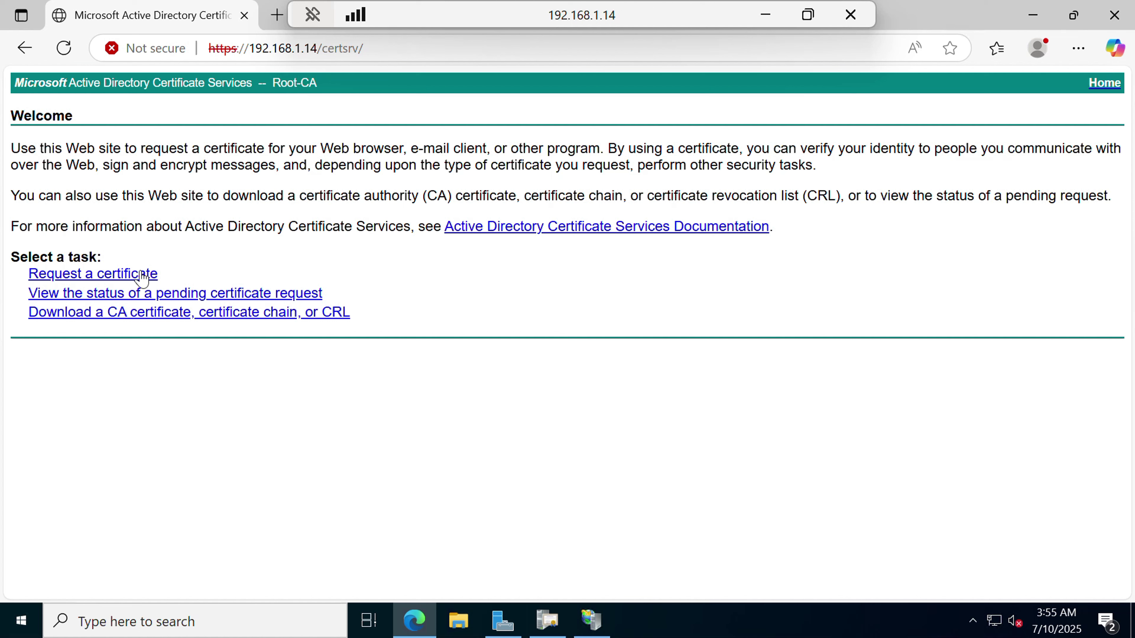
Browse the Web Browser and E-Mail Protection certificate request forms on the enrollment site.
left_click(136, 279)
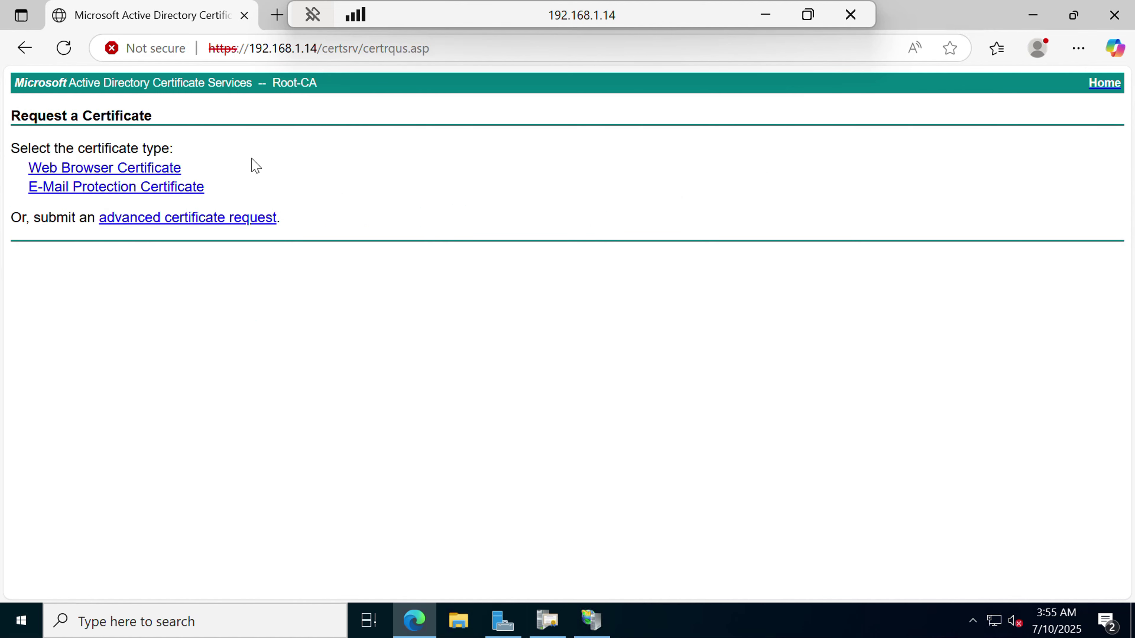
left_click(138, 172)
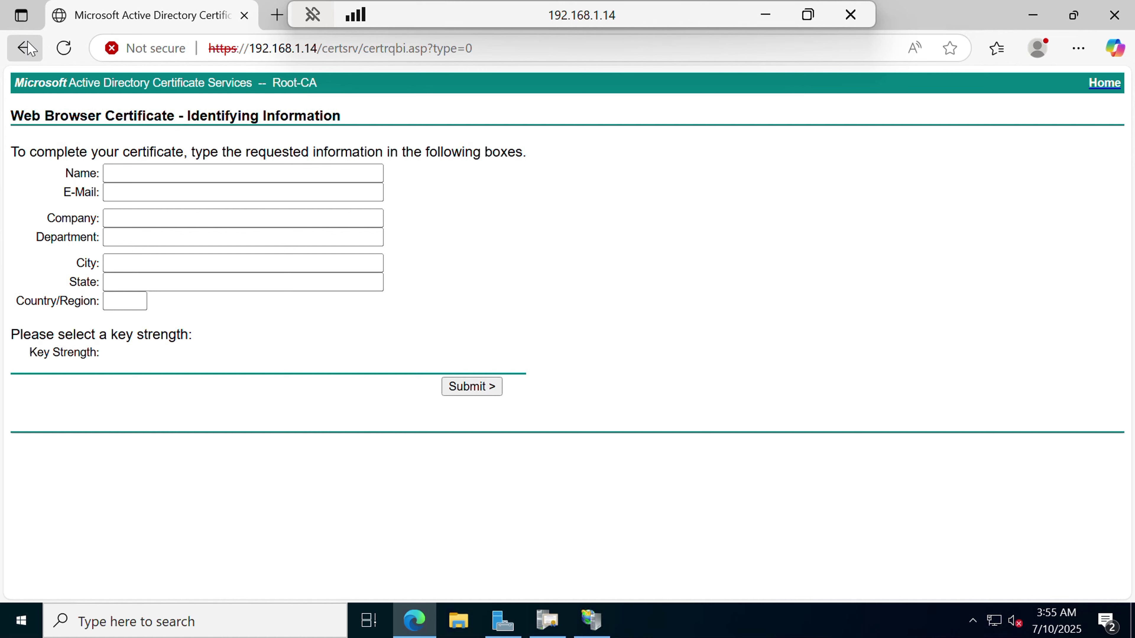
left_click(25, 48)
left_click(96, 188)
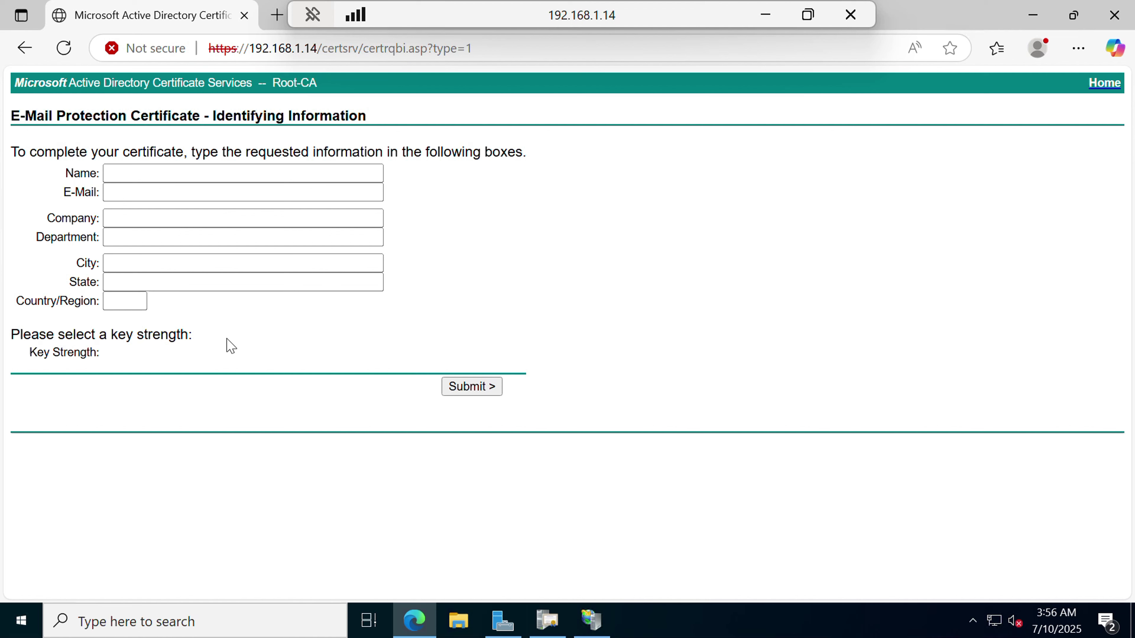
left_click(25, 48)
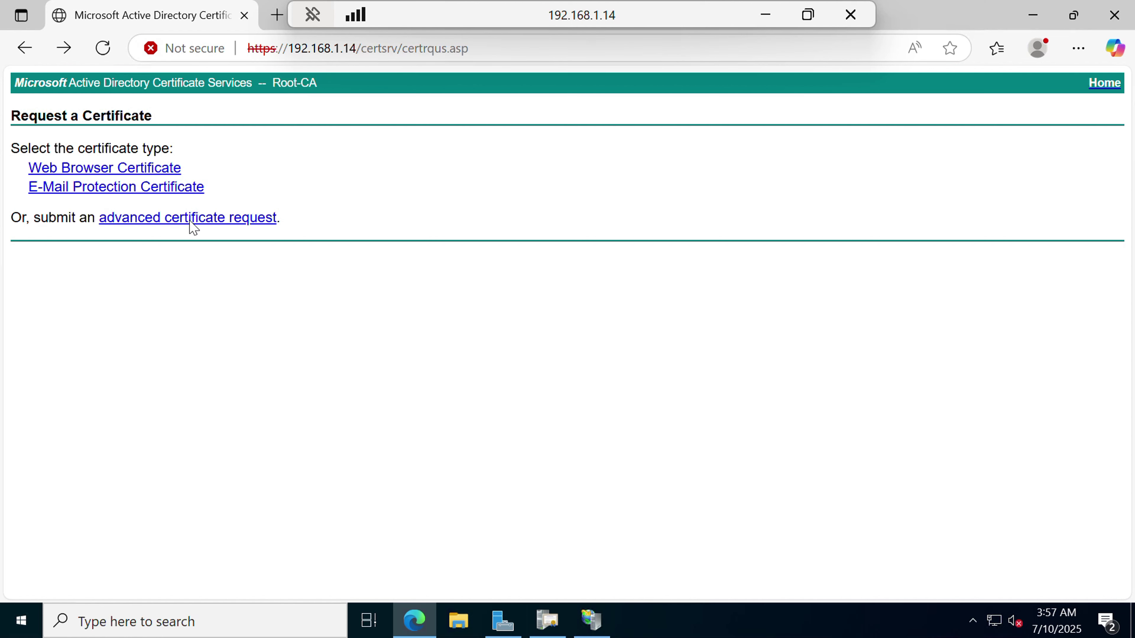
View the advanced certificate request form, return to the Welcome page, and switch to IIS Manager.
left_click(179, 220)
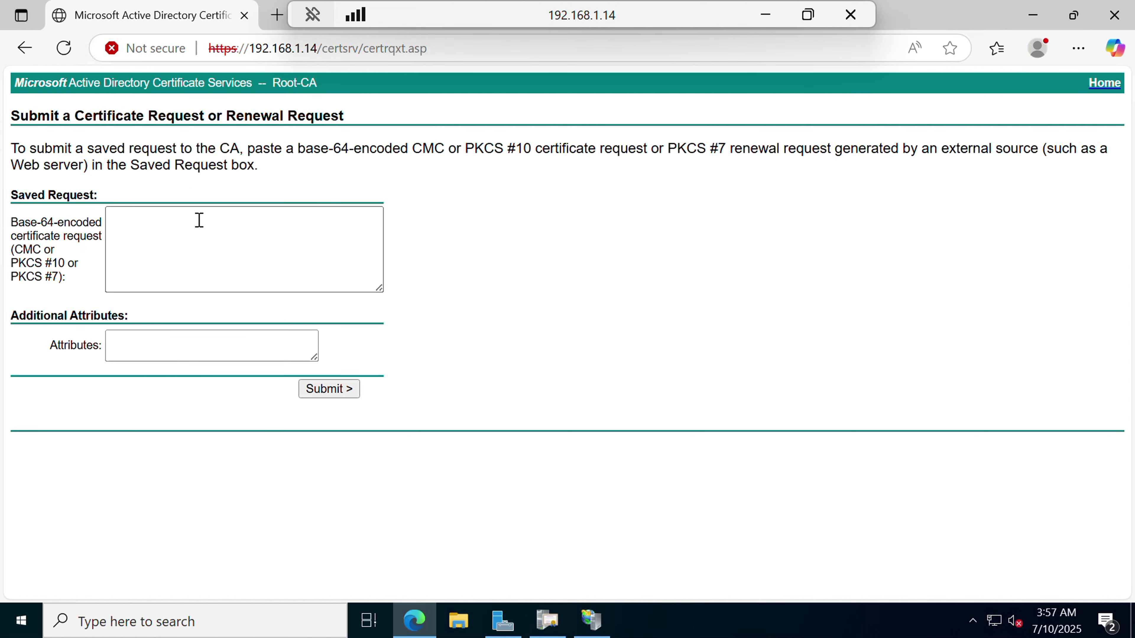
left_click(195, 248)
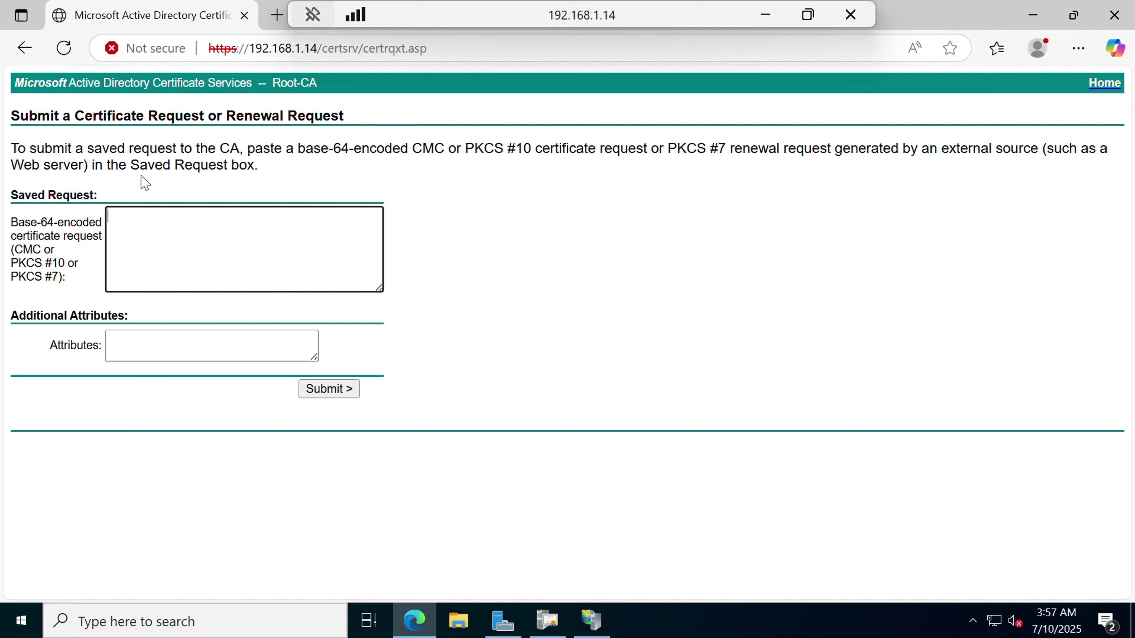
left_click(24, 49)
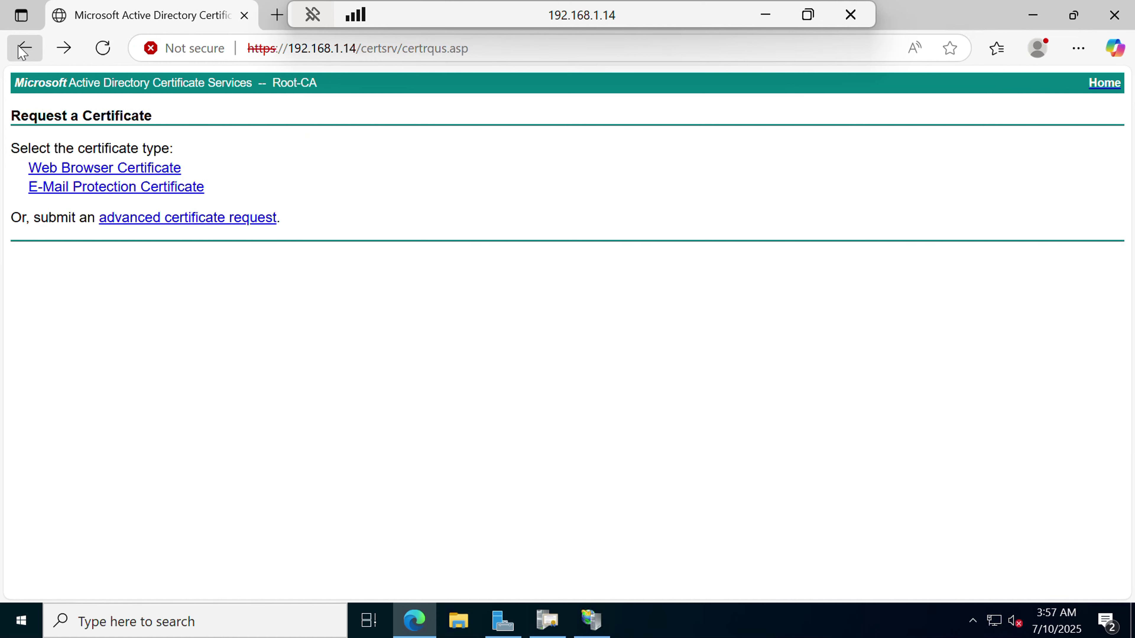
left_click(23, 49)
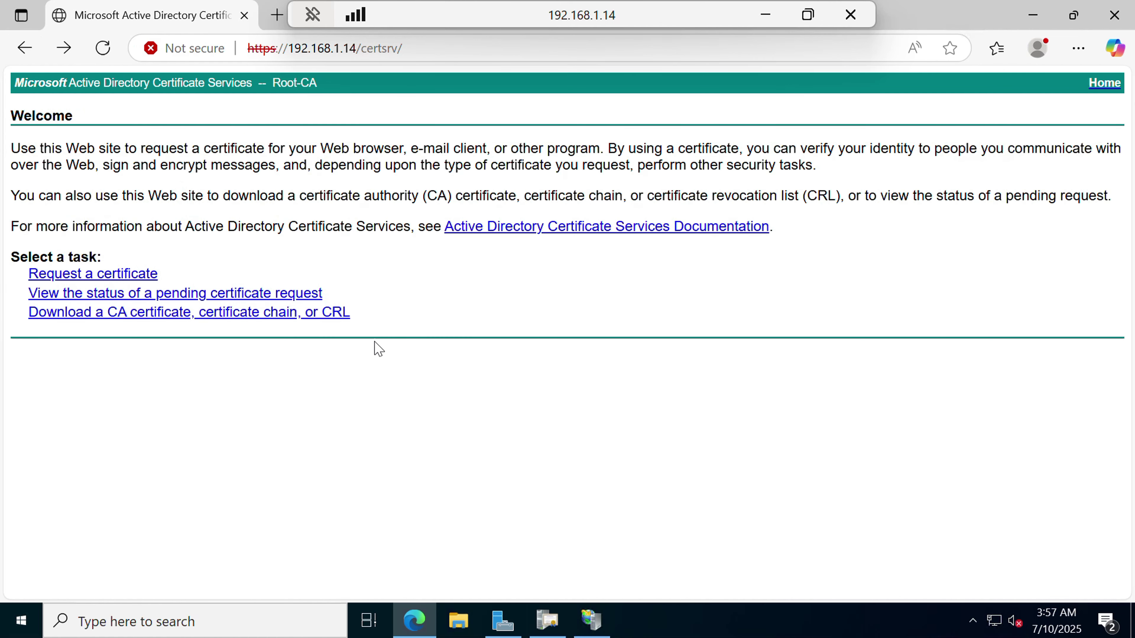
left_click(591, 621)
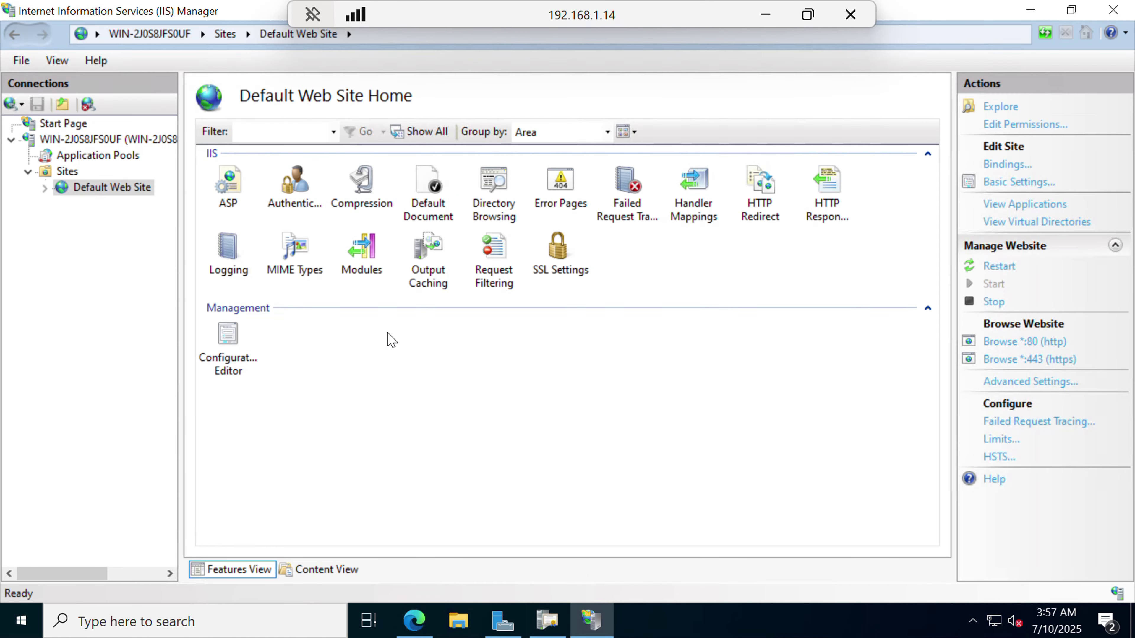
Start a certificate request for Nextgen Cyber, with OU IT, New Delhi, Delhi, IN.
left_click(111, 141)
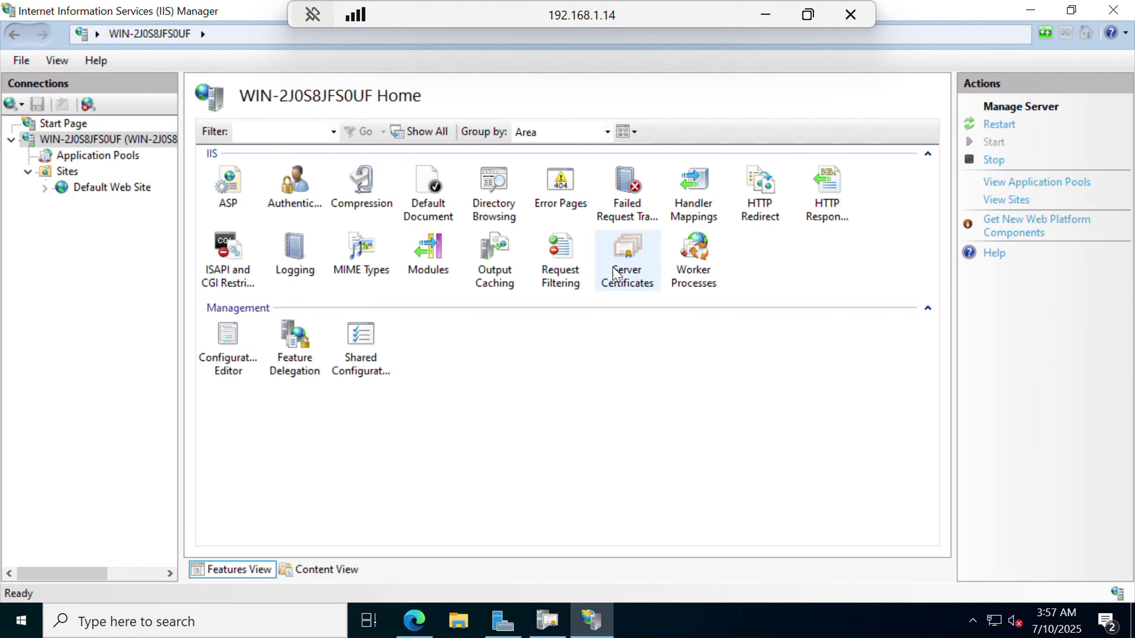
double_click(655, 254)
left_click(1047, 131)
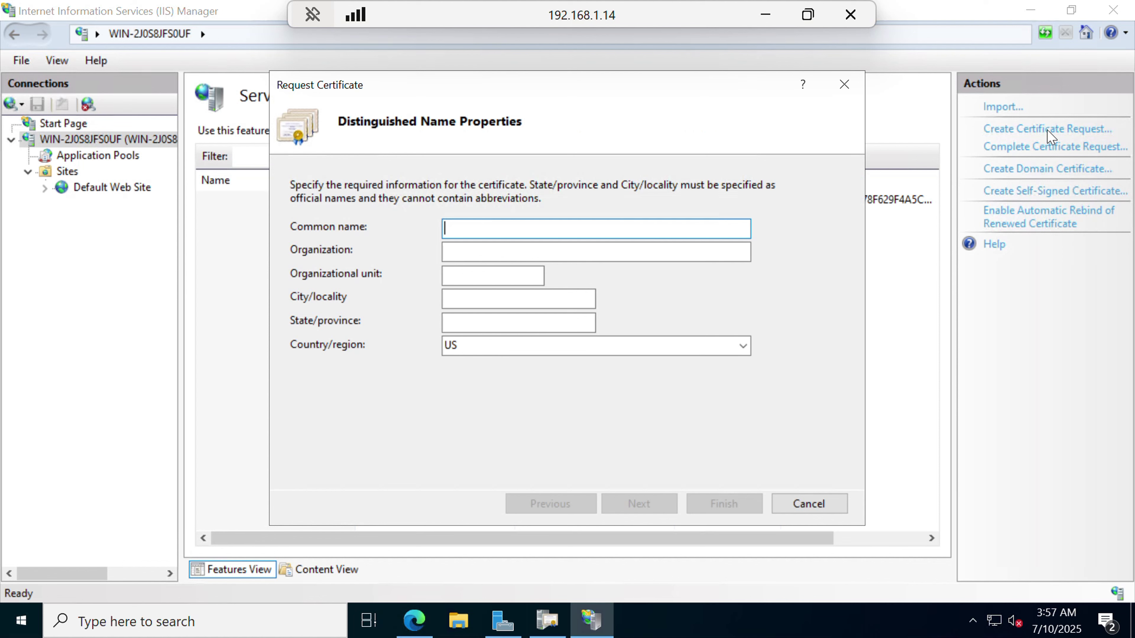
type("Nextgen Cyber")
key("Tab")
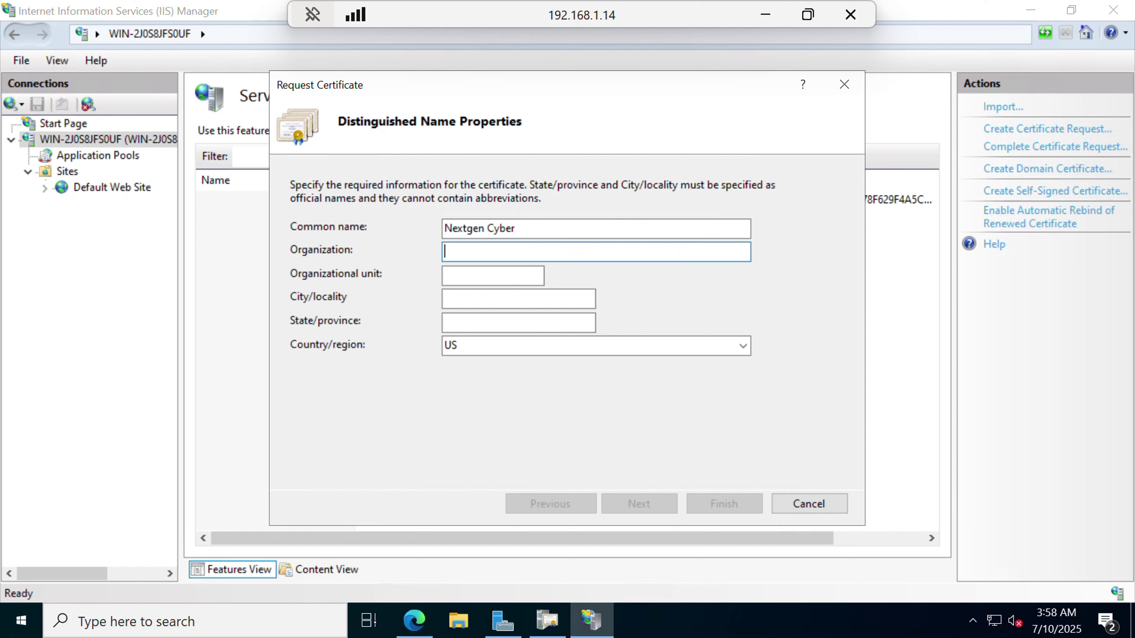
type("Nextgen Cyber")
key("Tab")
type("I")
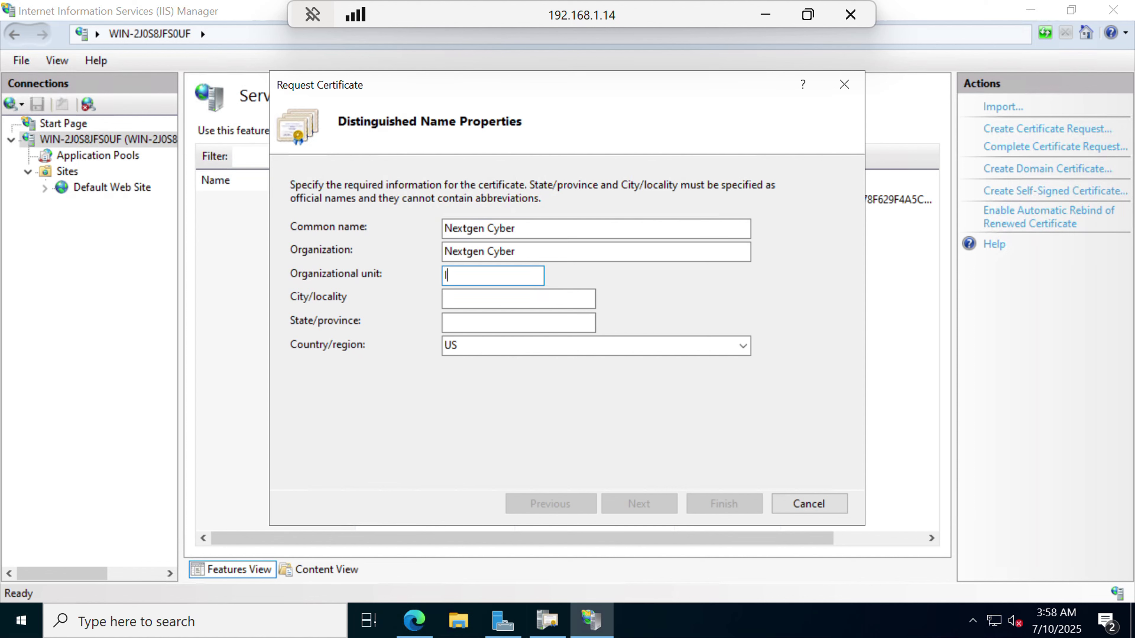
type("T")
key("Tab")
type("New Delhi")
key("Tab")
type("D")
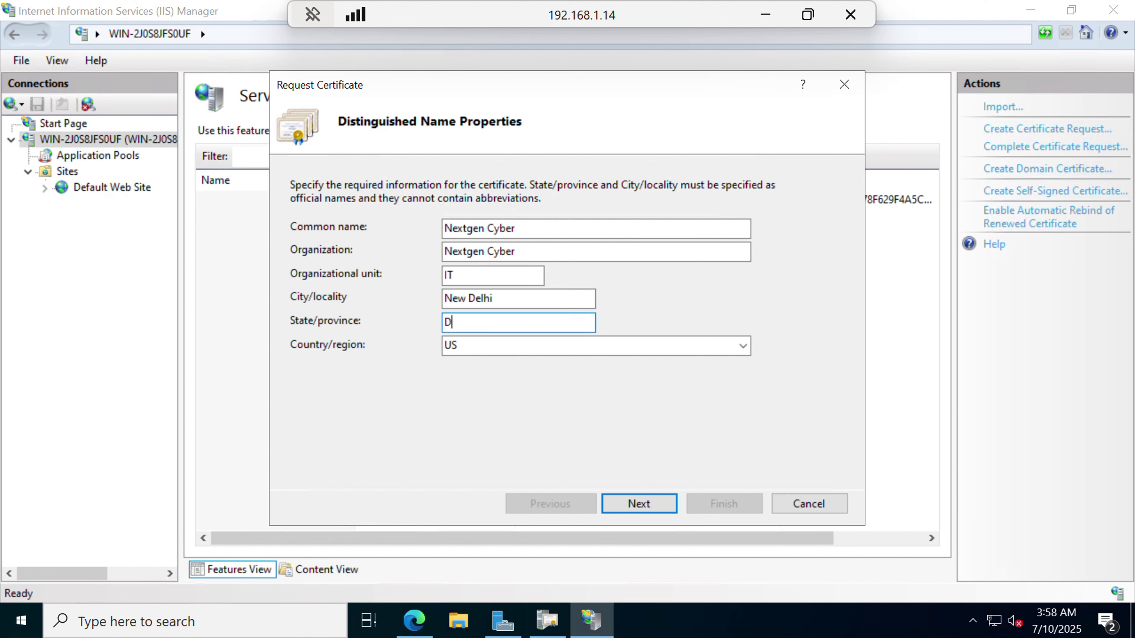
type("elhi")
key("Tab")
type("IN")
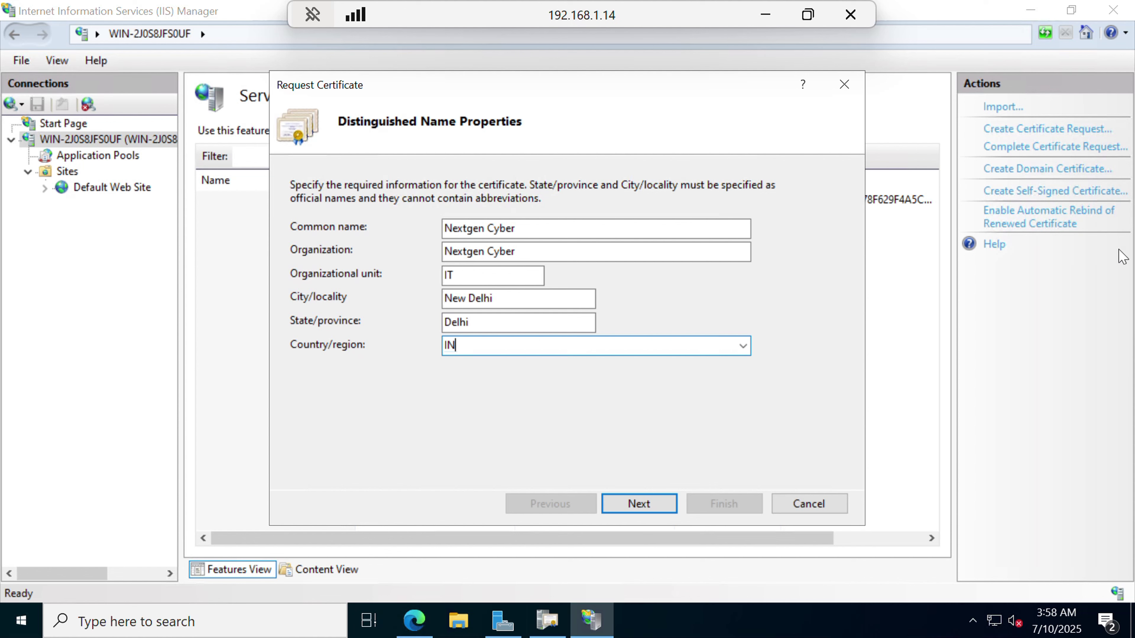
Use a 2048-bit key and save the request as Nextgen.txt on the Desktop.
left_click(669, 508)
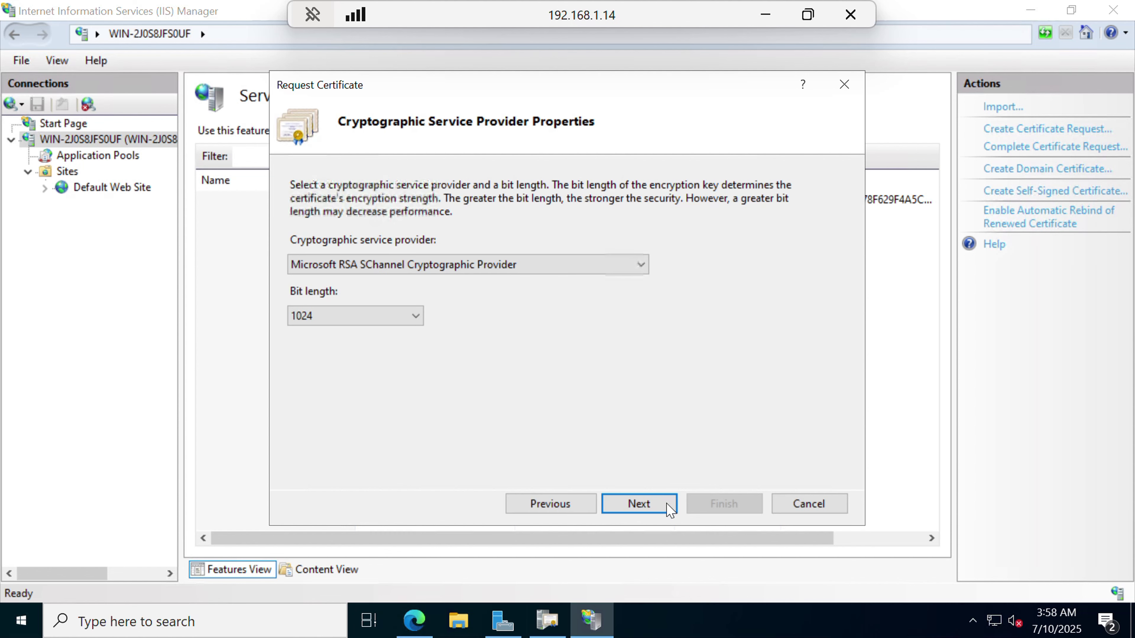
left_click(411, 319)
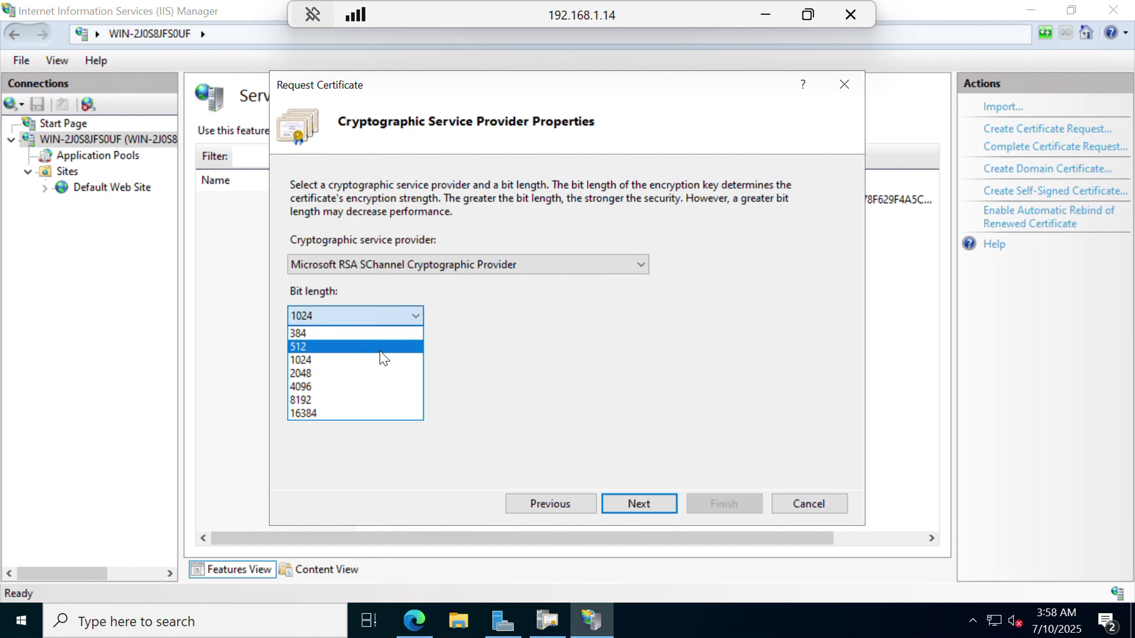
left_click(379, 374)
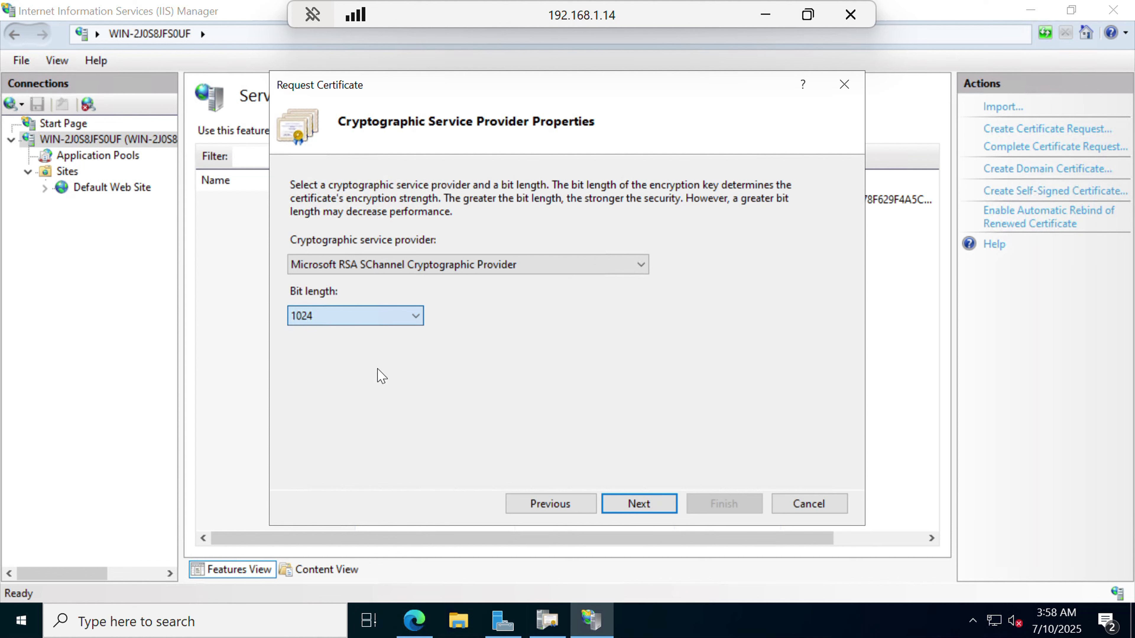
left_click(629, 506)
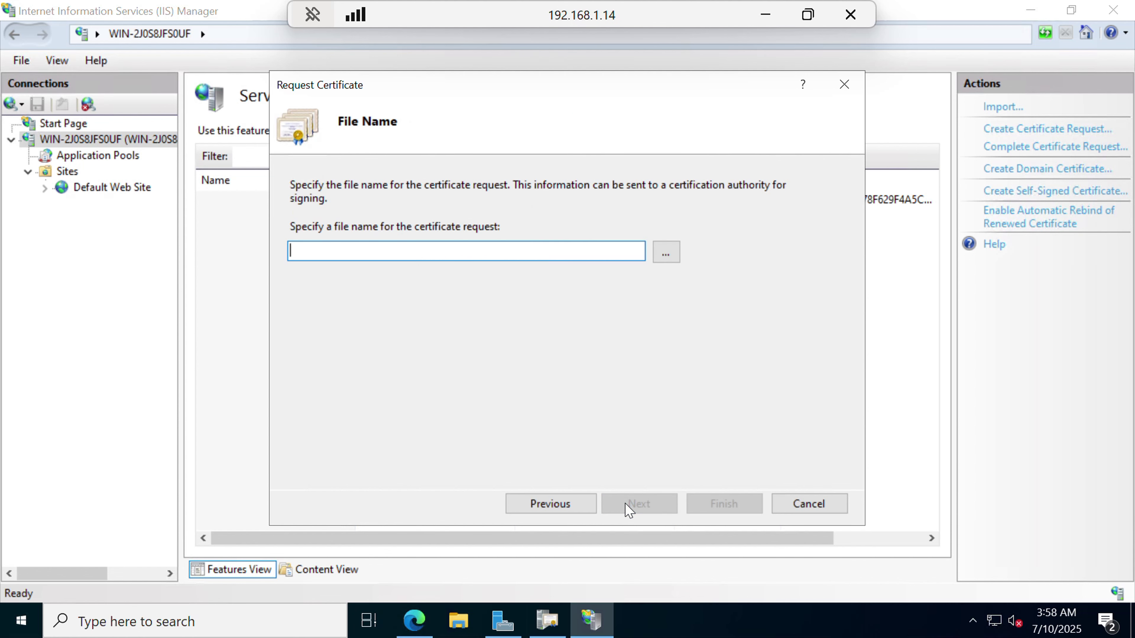
left_click(666, 253)
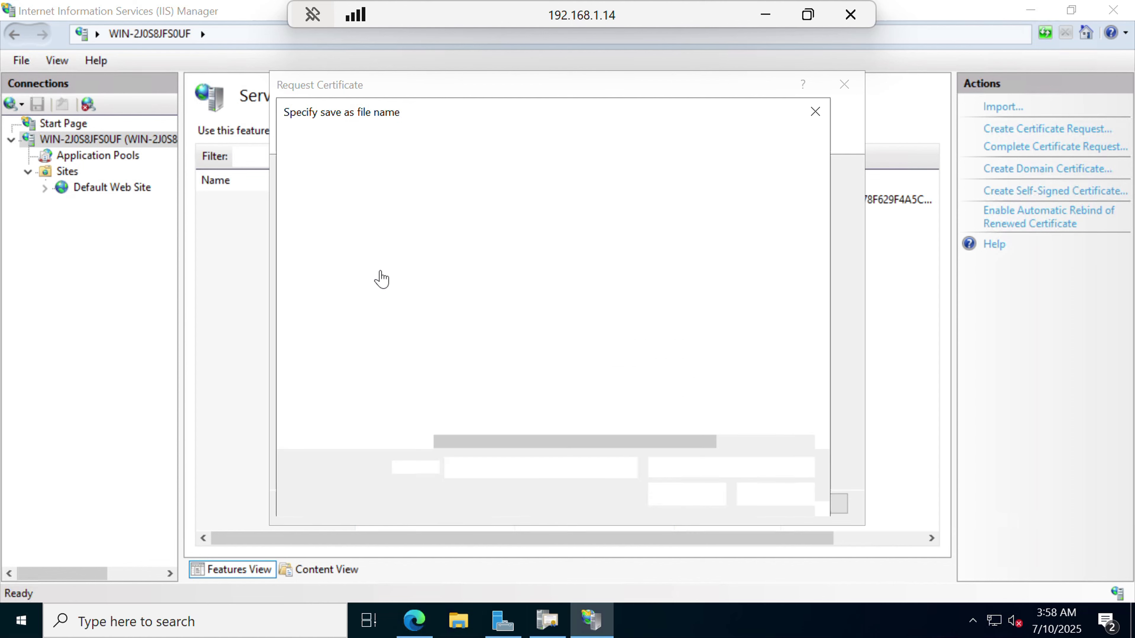
left_click(342, 236)
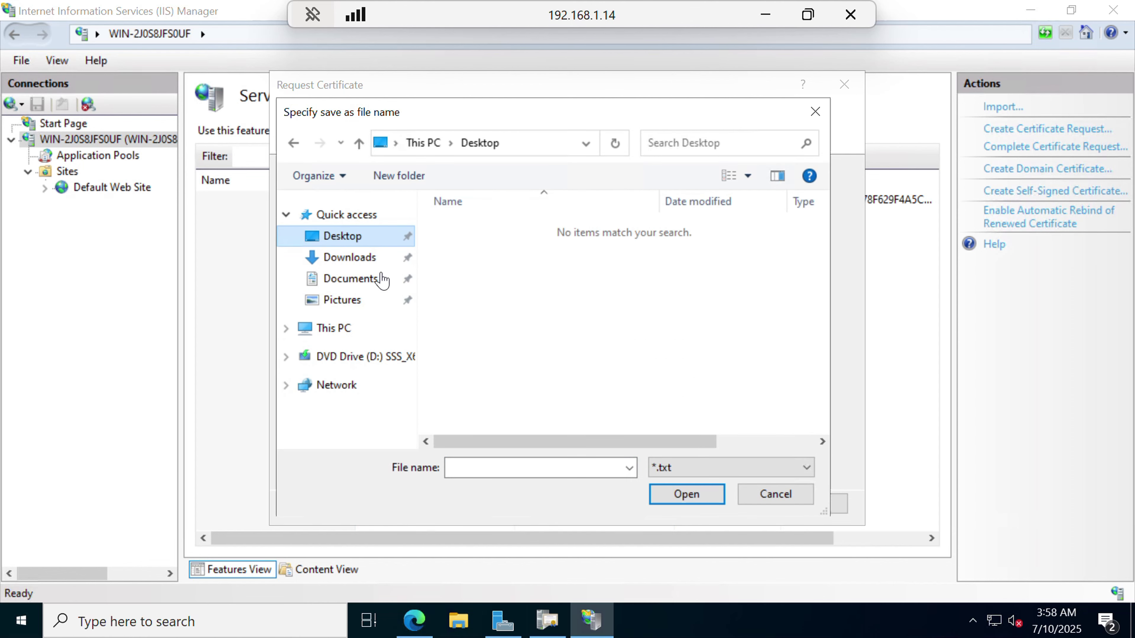
left_click(484, 467)
type("Nextgen")
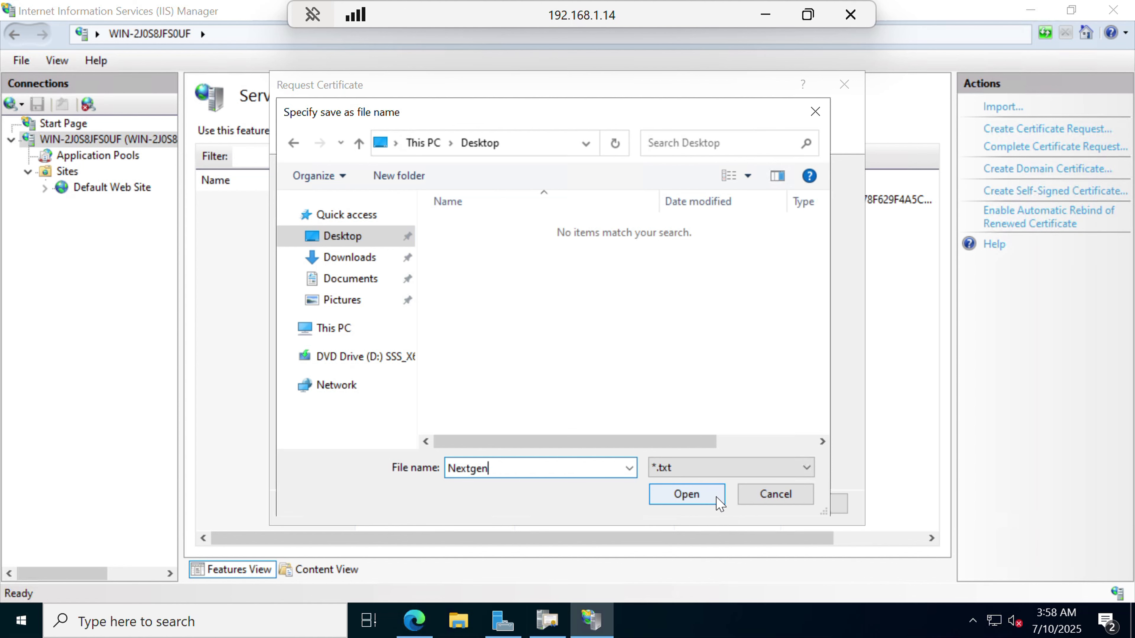
left_click(686, 494)
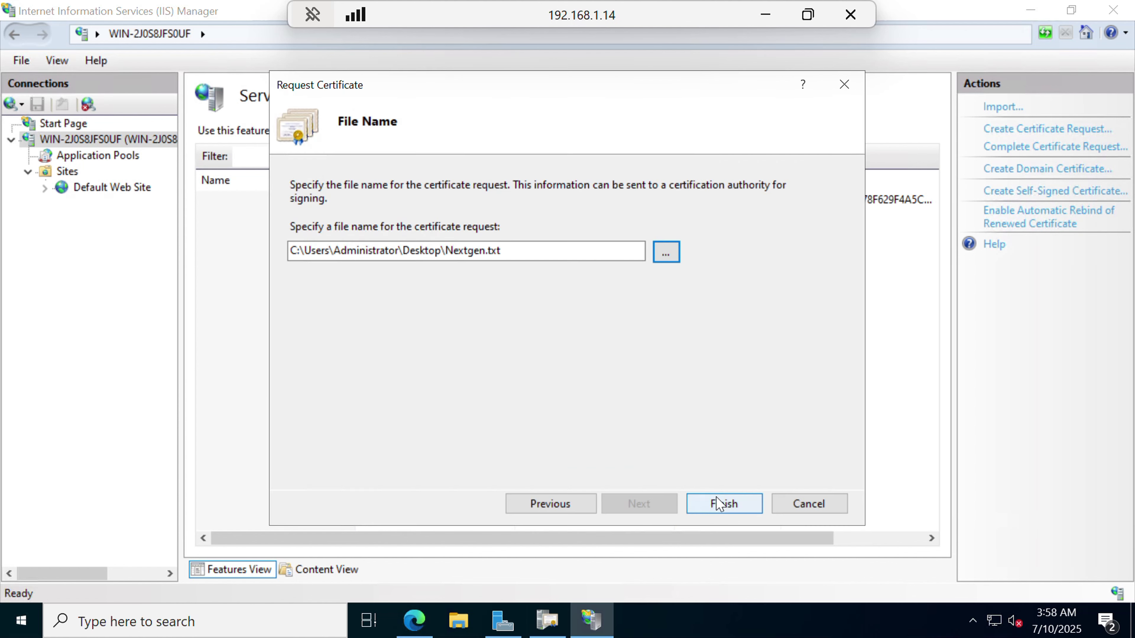
left_click(720, 504)
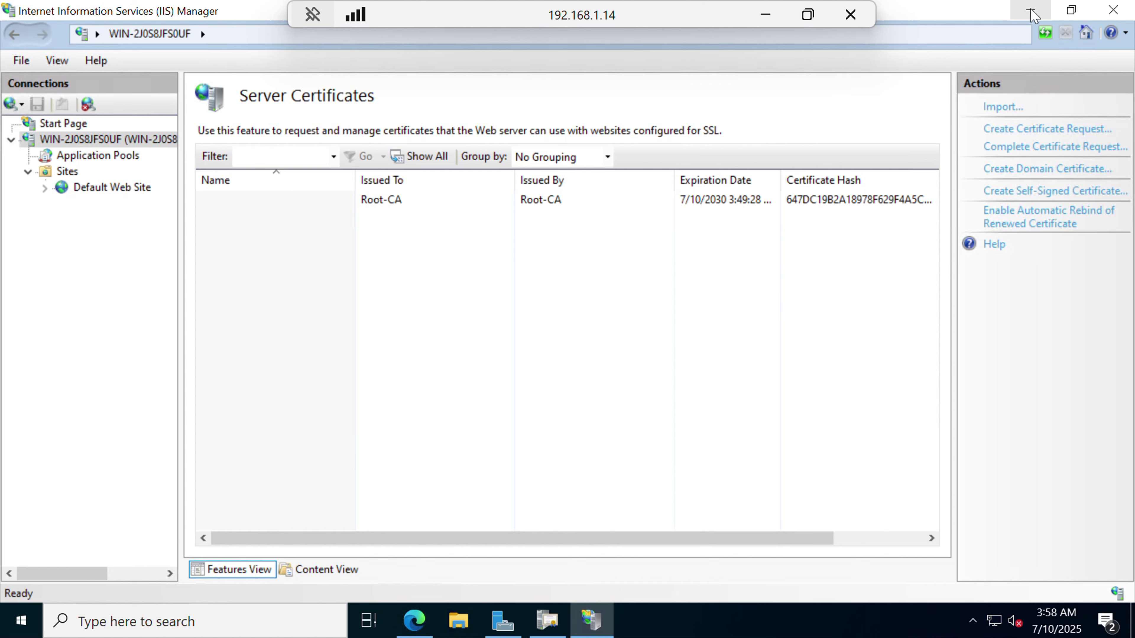
Open Nextgen.txt from the desktop in Notepad and copy the whole certificate request block.
left_click(1032, 11)
left_click(1035, 16)
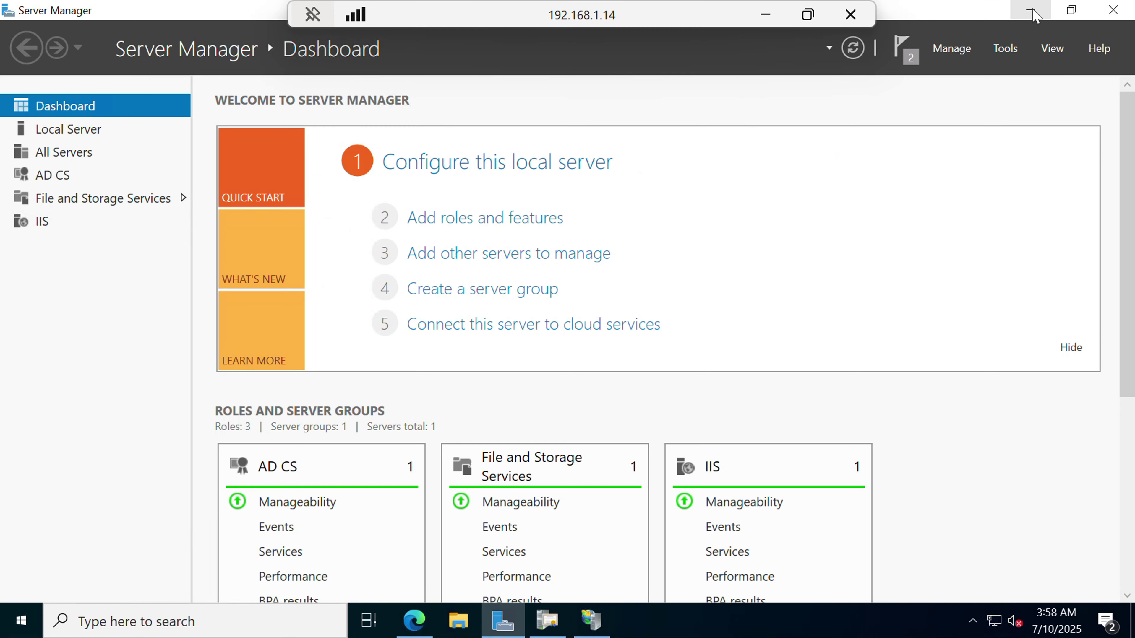
left_click(1036, 16)
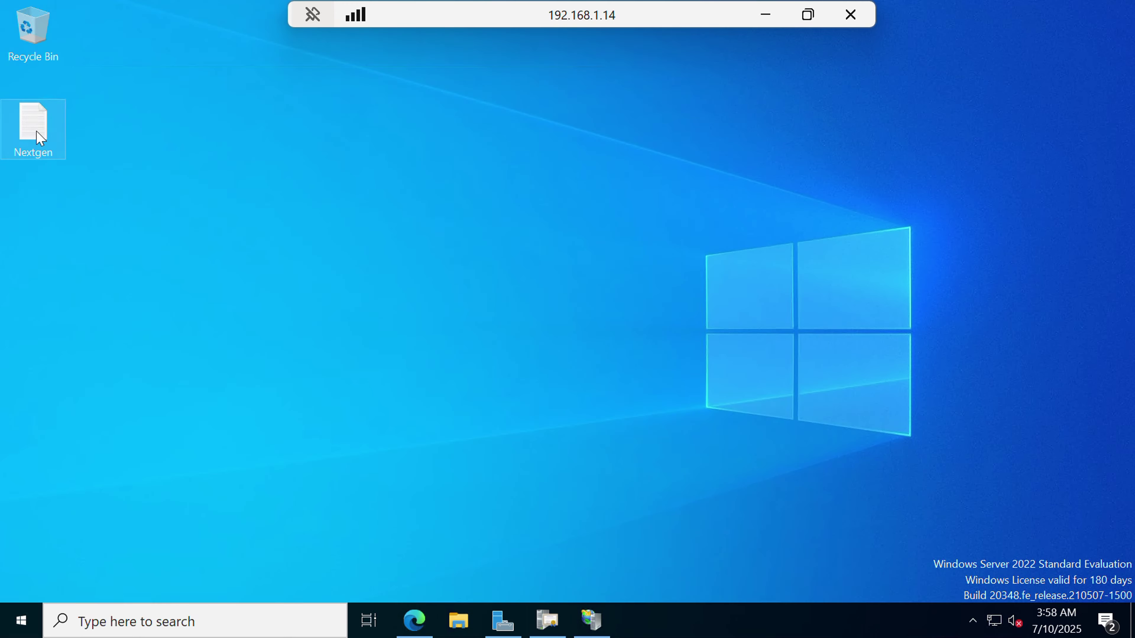
double_click(33, 123)
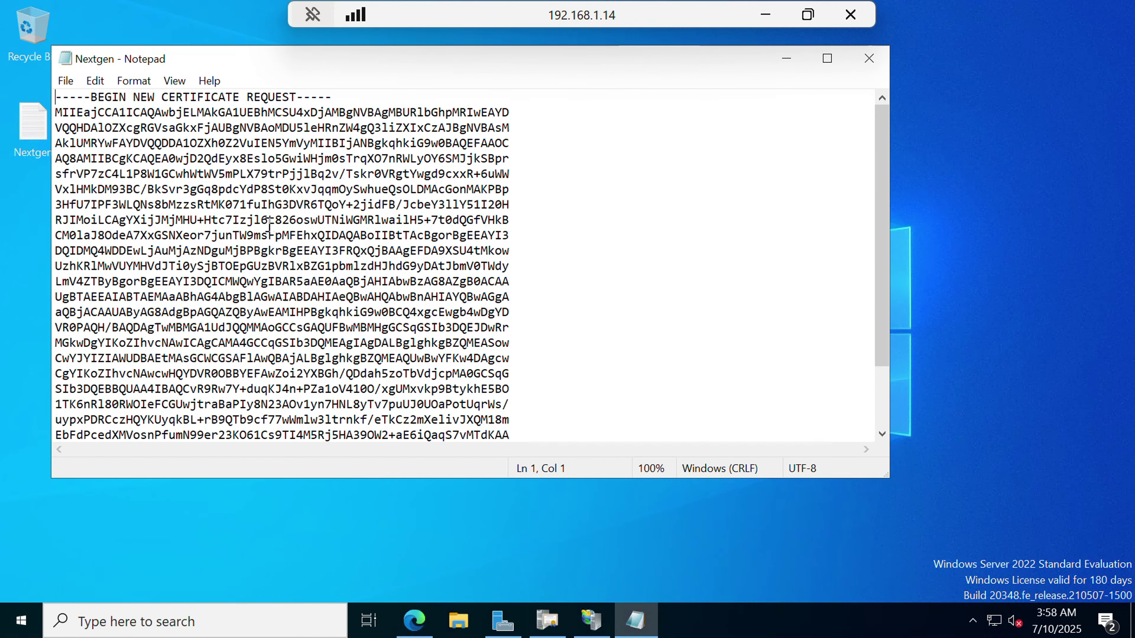
key("ctrl+a")
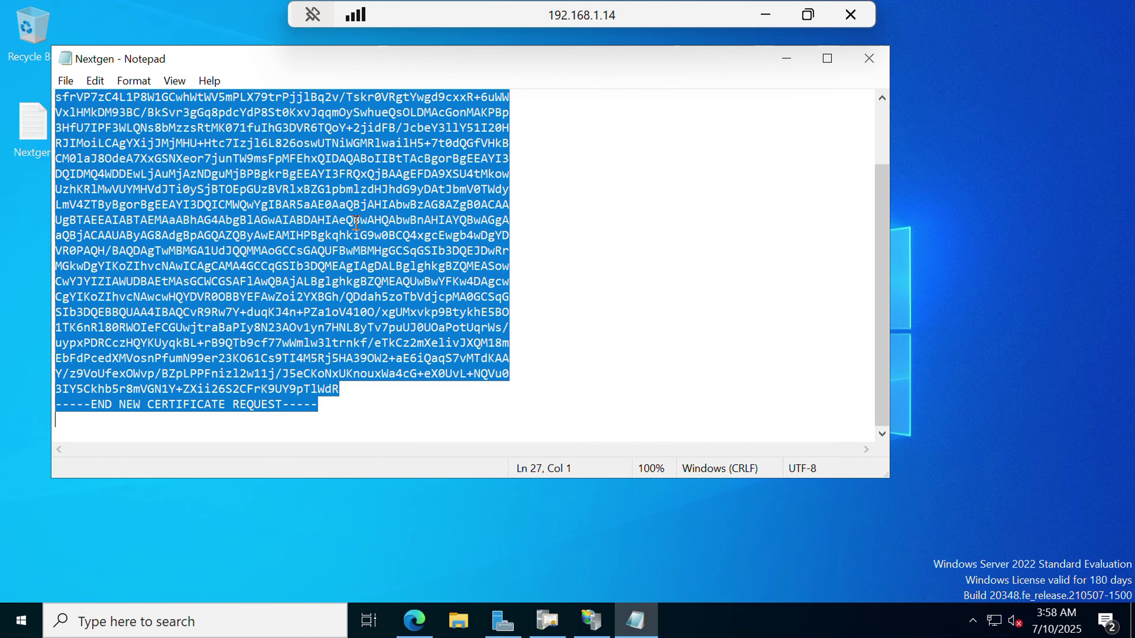
left_click(550, 622)
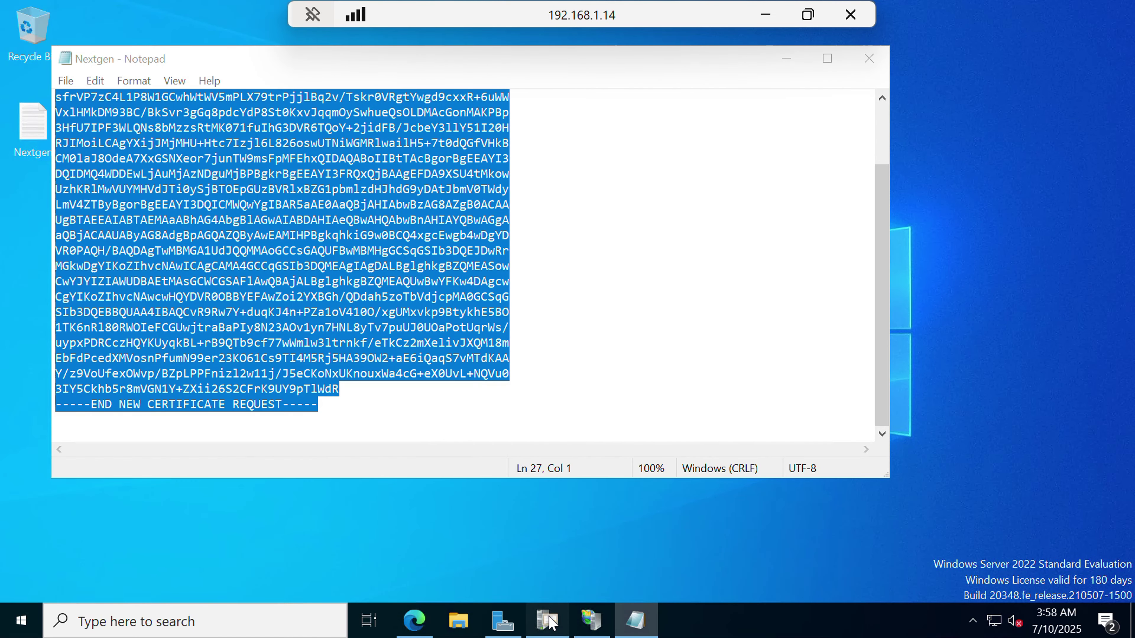
Paste the Nextgen request into certsrv's advanced request form and submit it, leaving Request Id 2 pending.
left_click(426, 621)
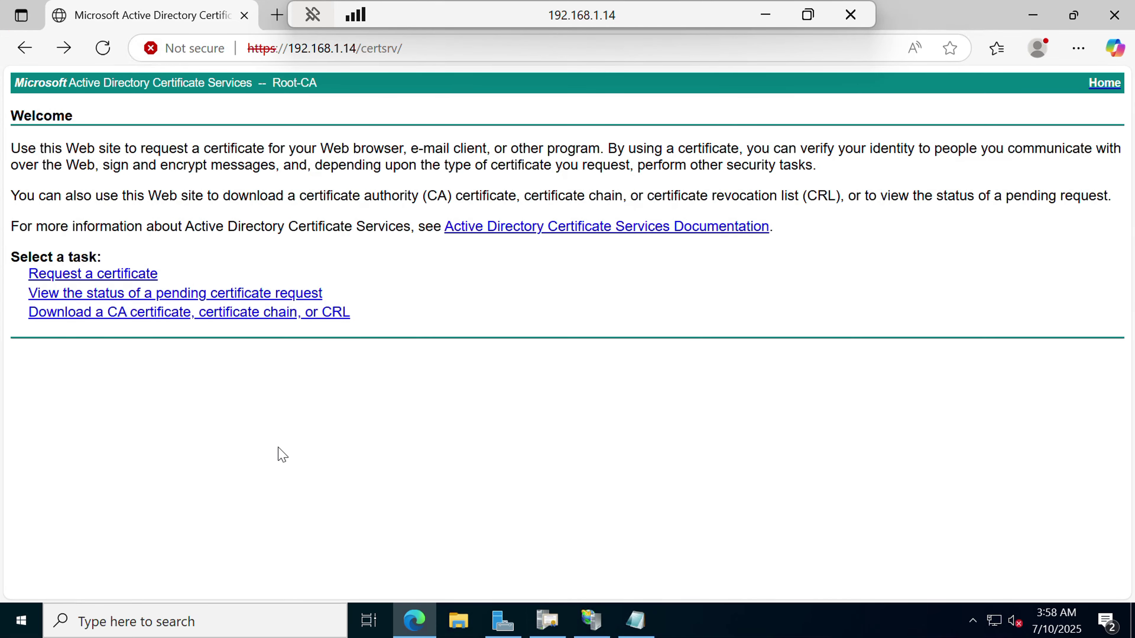
left_click(102, 282)
left_click(184, 218)
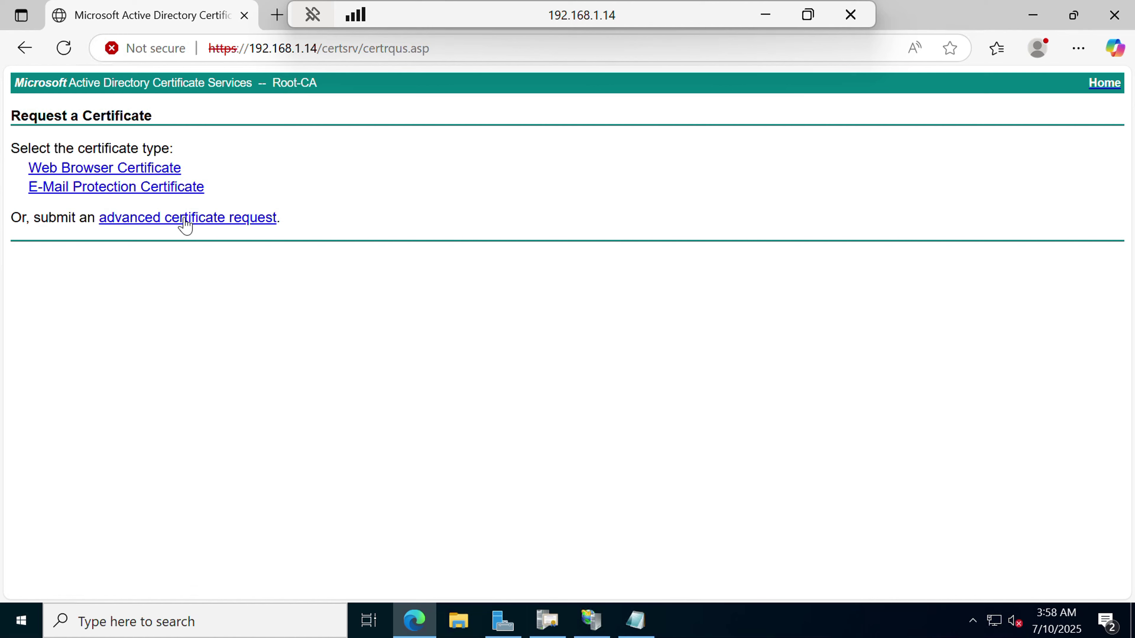
left_click(194, 222)
key("ctrl+v")
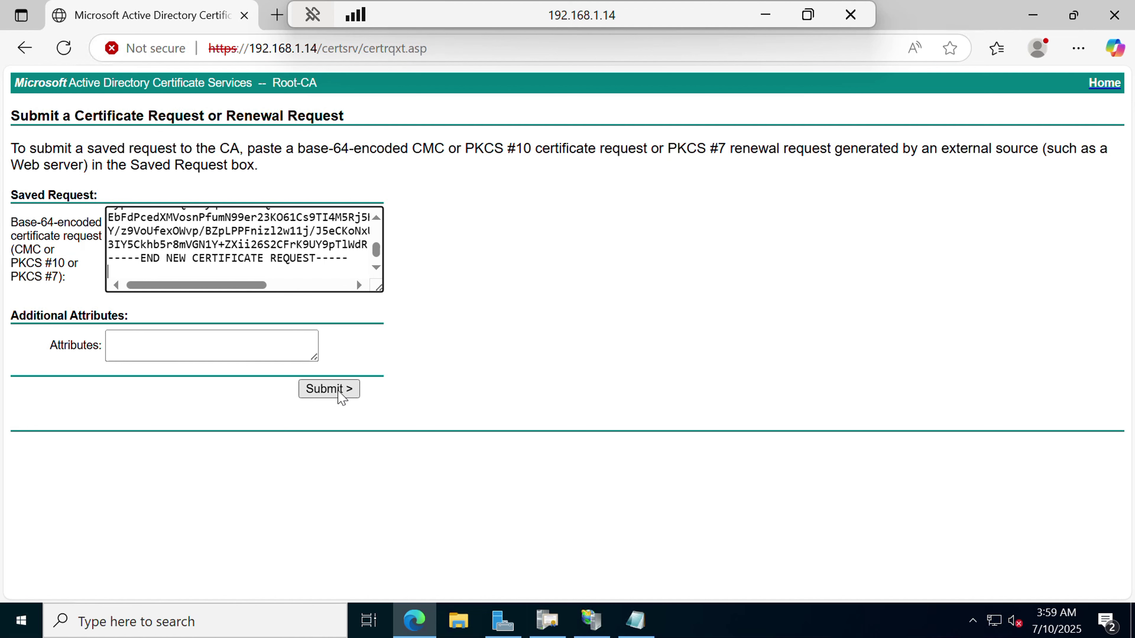
left_click(338, 391)
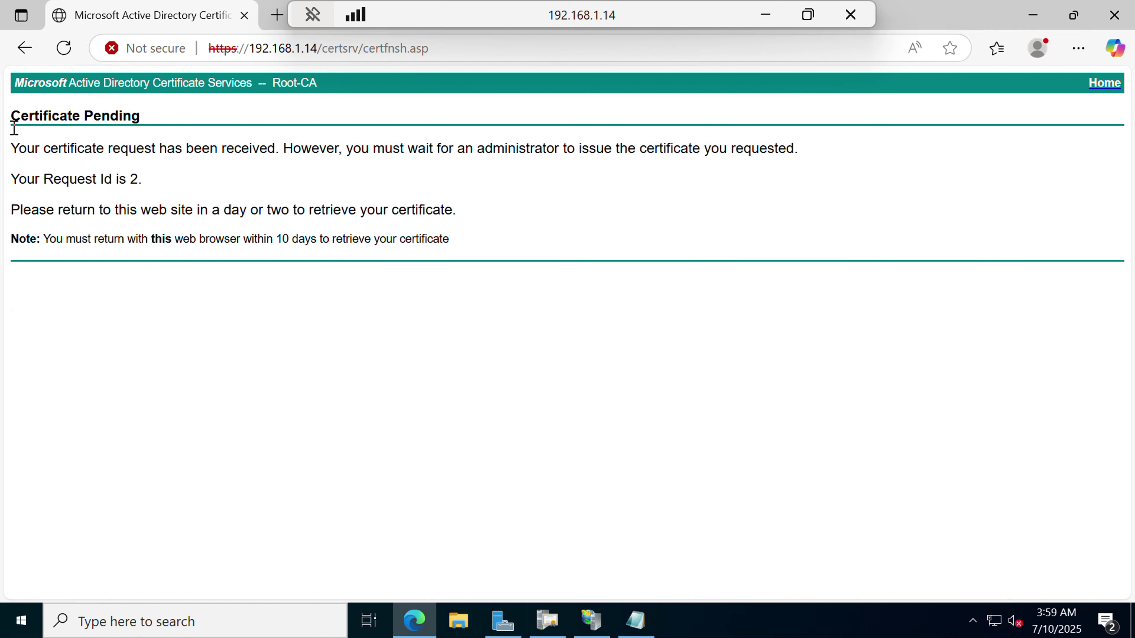
left_click_drag(12, 148, 820, 156)
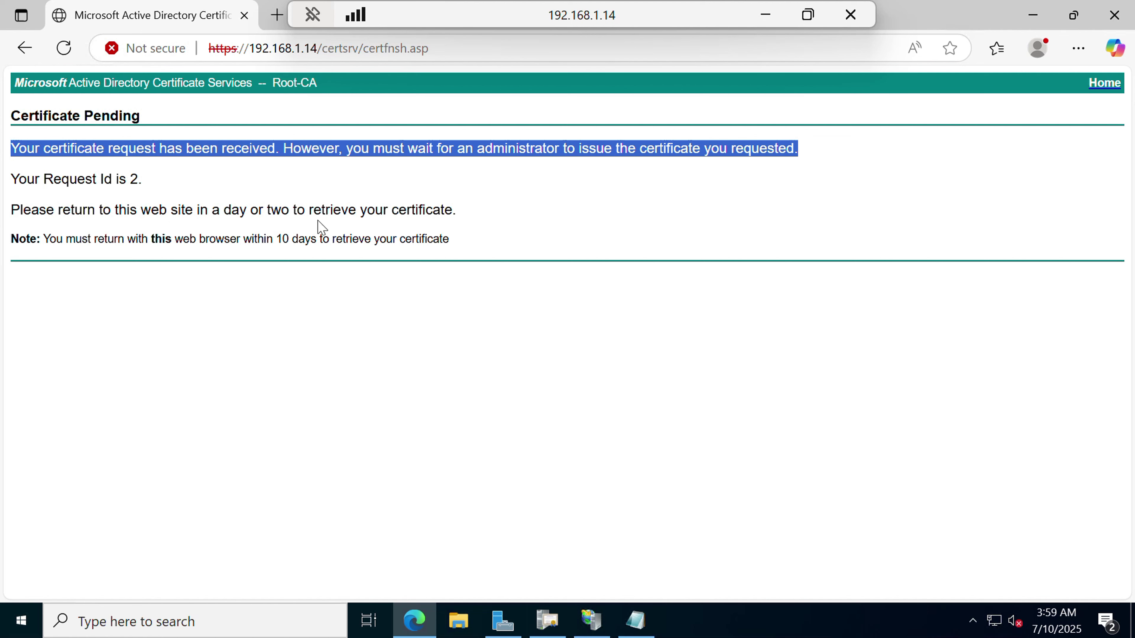
Issue pending request 2 in the Certification Authority console and check Issued Certificates.
left_click(548, 622)
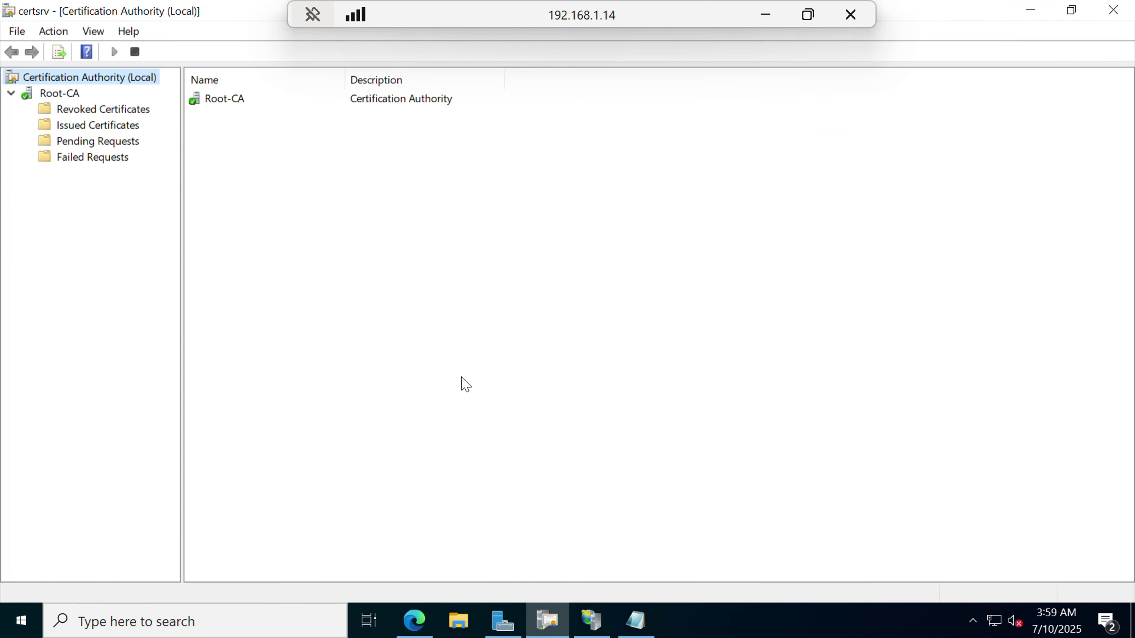
left_click(105, 145)
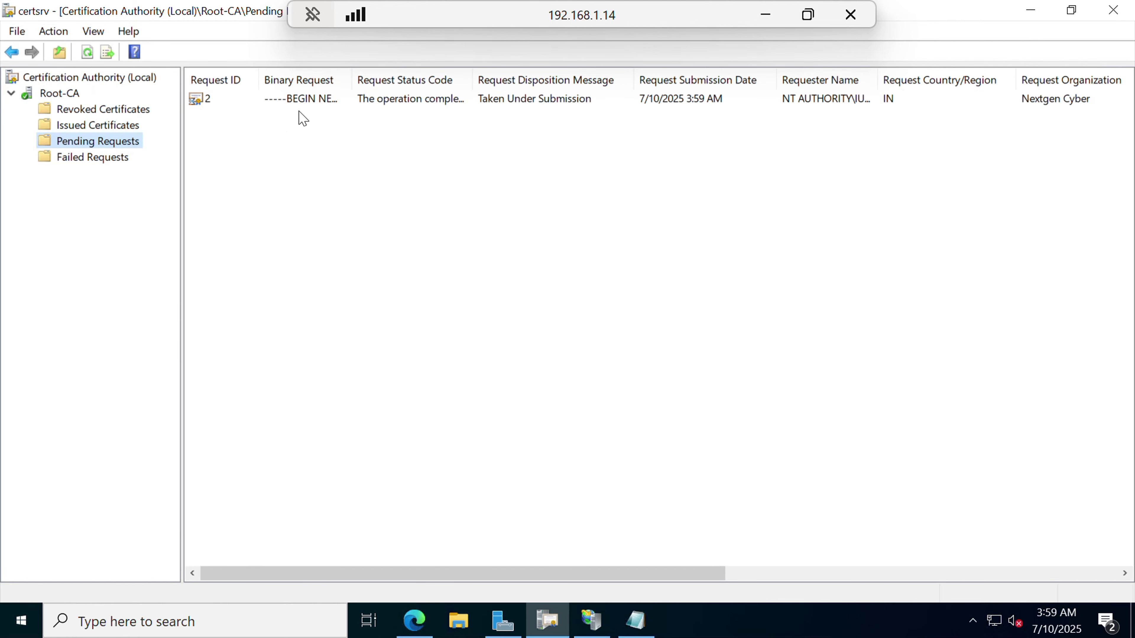
scroll(513, 158, "right", 5)
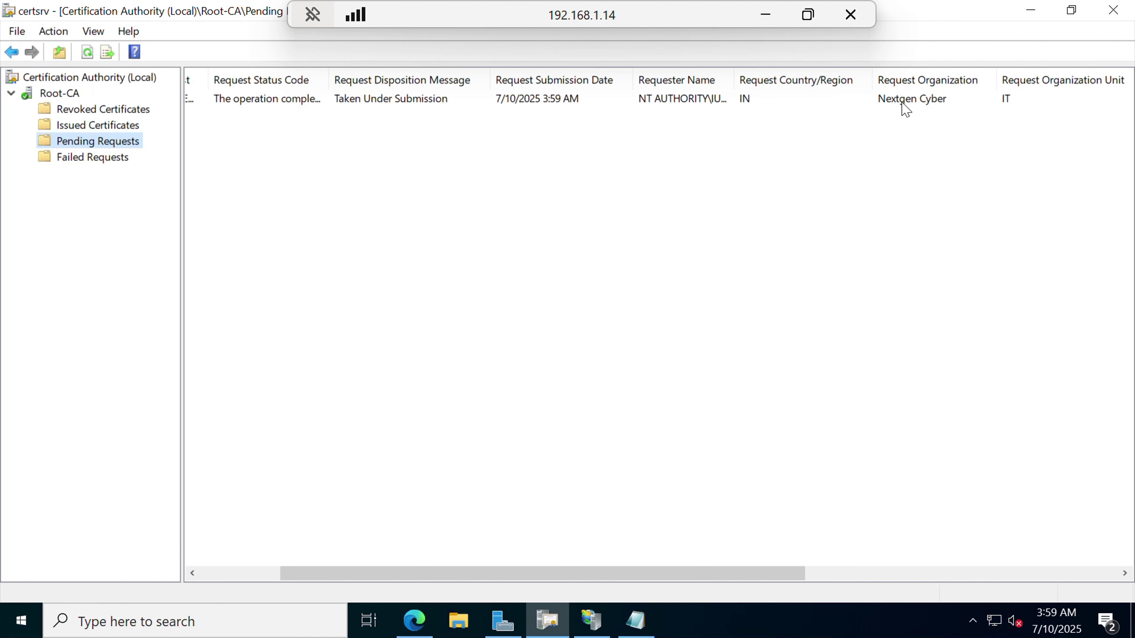
scroll(735, 136, "left", 2)
scroll(735, 136, "left", 4)
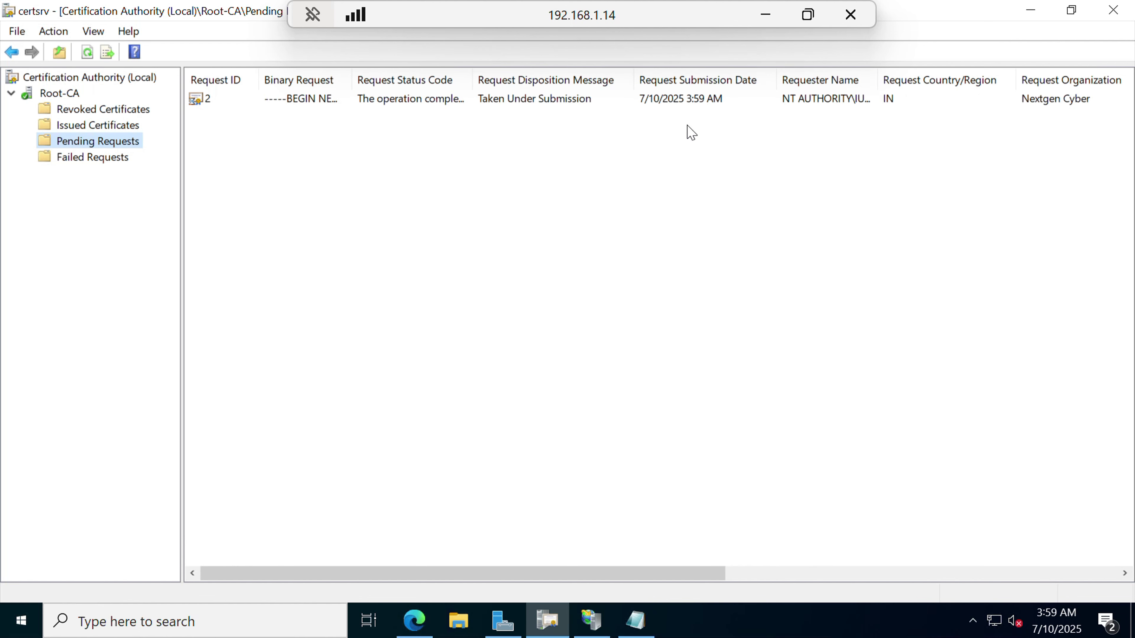
right_click(332, 99)
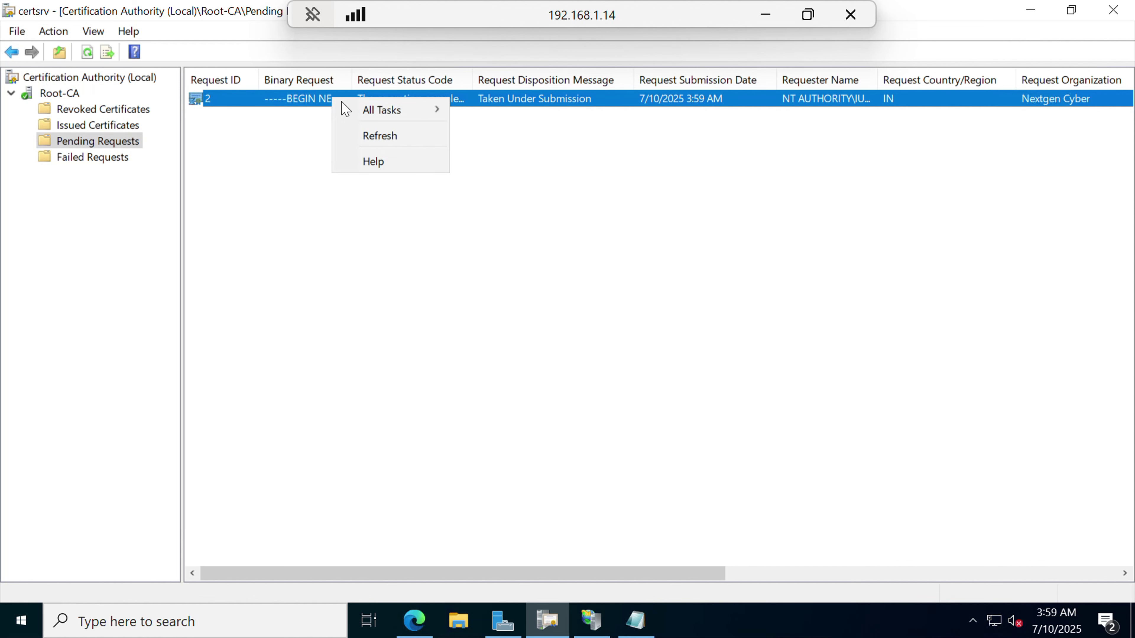
mouse_move(403, 115)
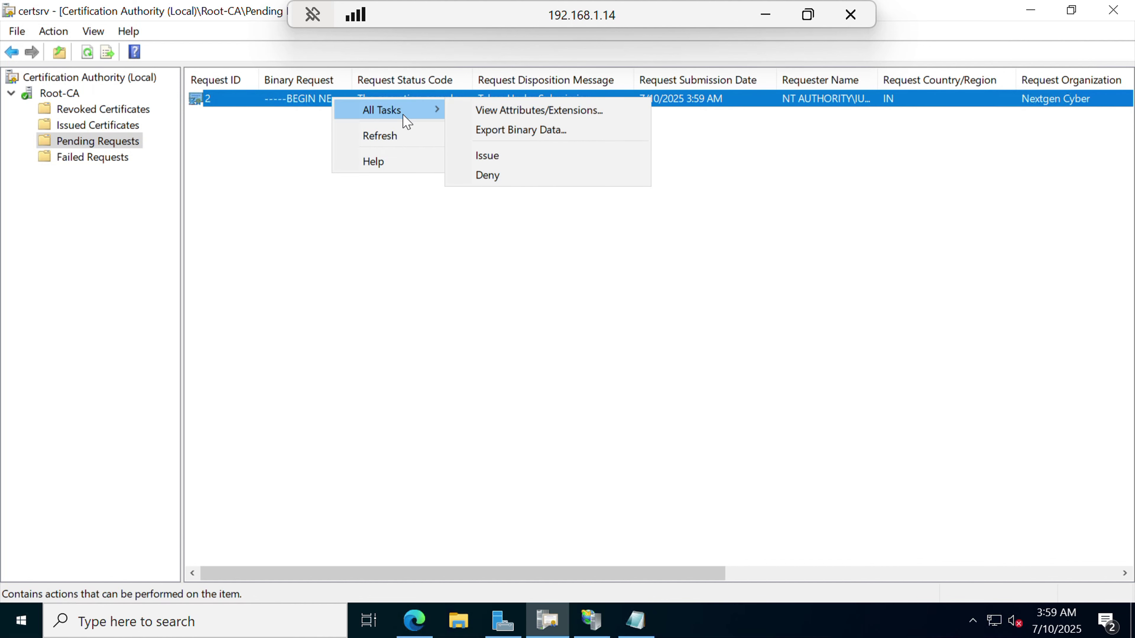
left_click(505, 160)
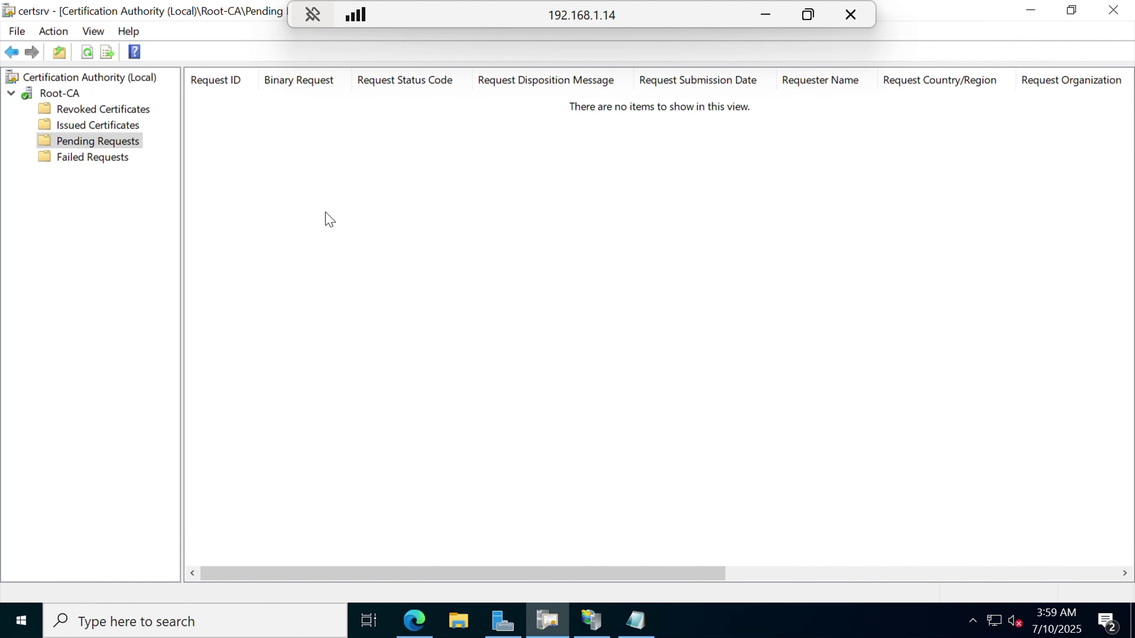
left_click(99, 127)
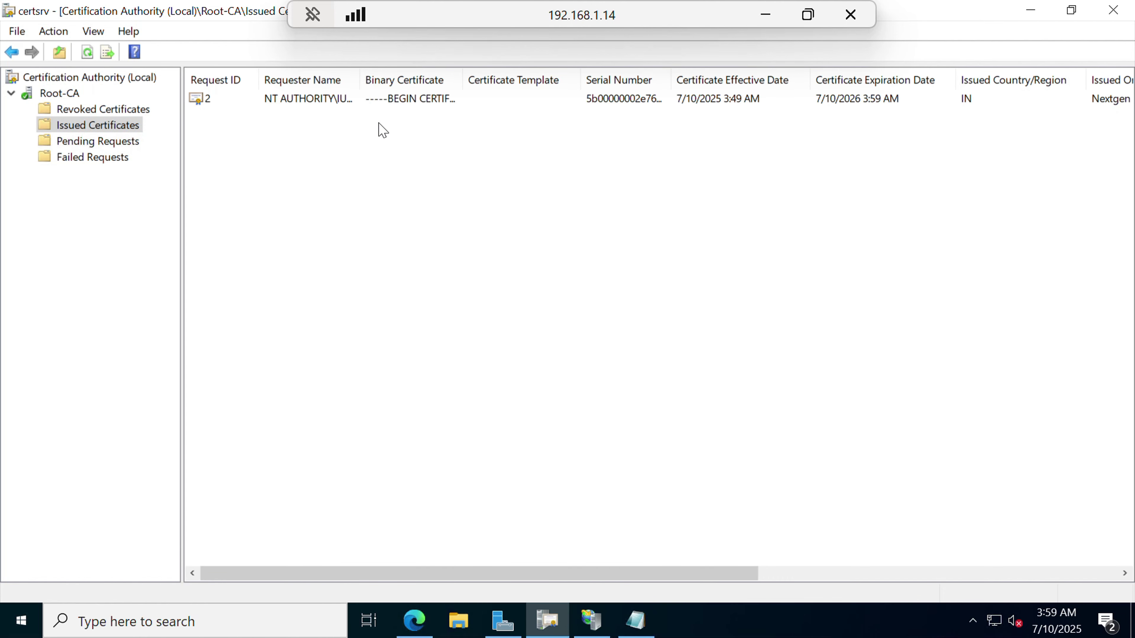
Open issued certificate 2's details and start exporting it in DER binary format.
left_click(414, 100)
double_click(416, 105)
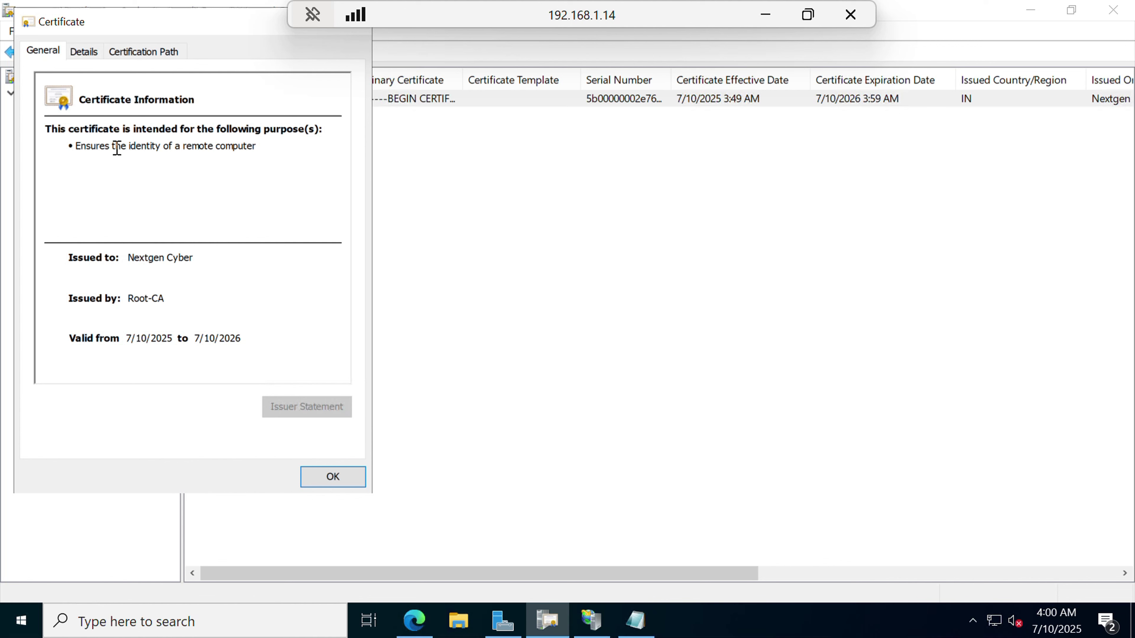
left_click(83, 62)
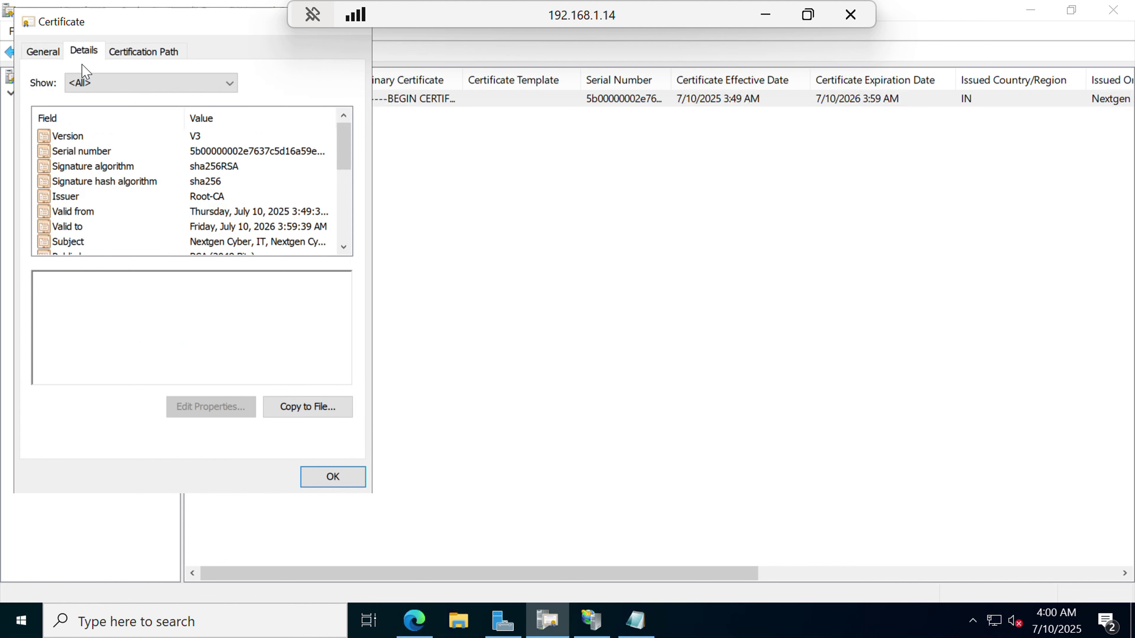
left_click(316, 415)
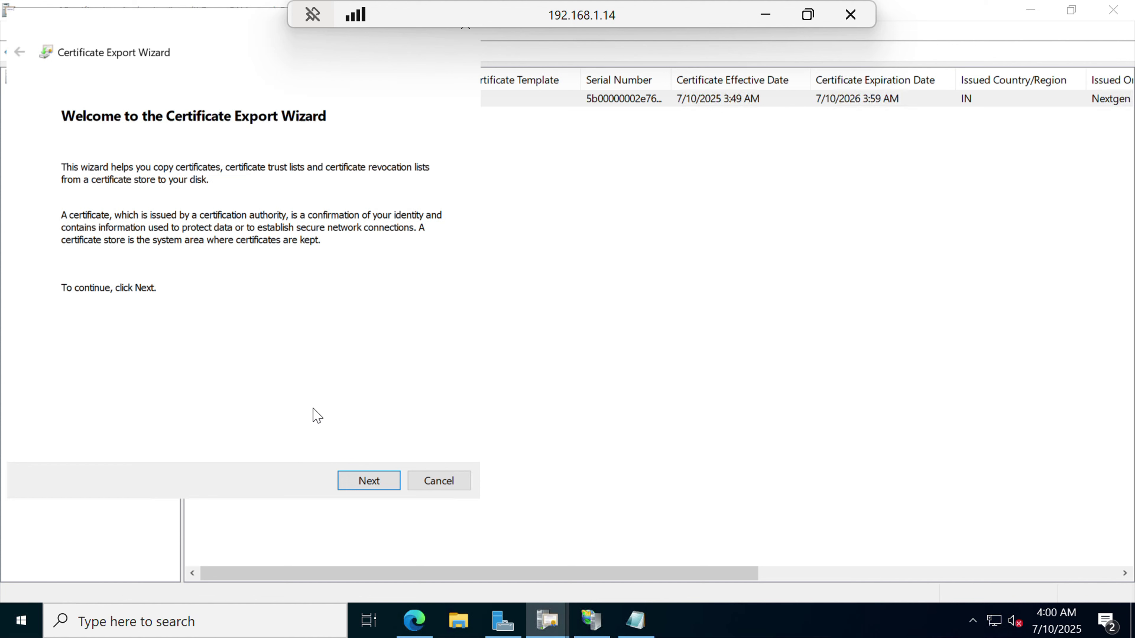
left_click(387, 487)
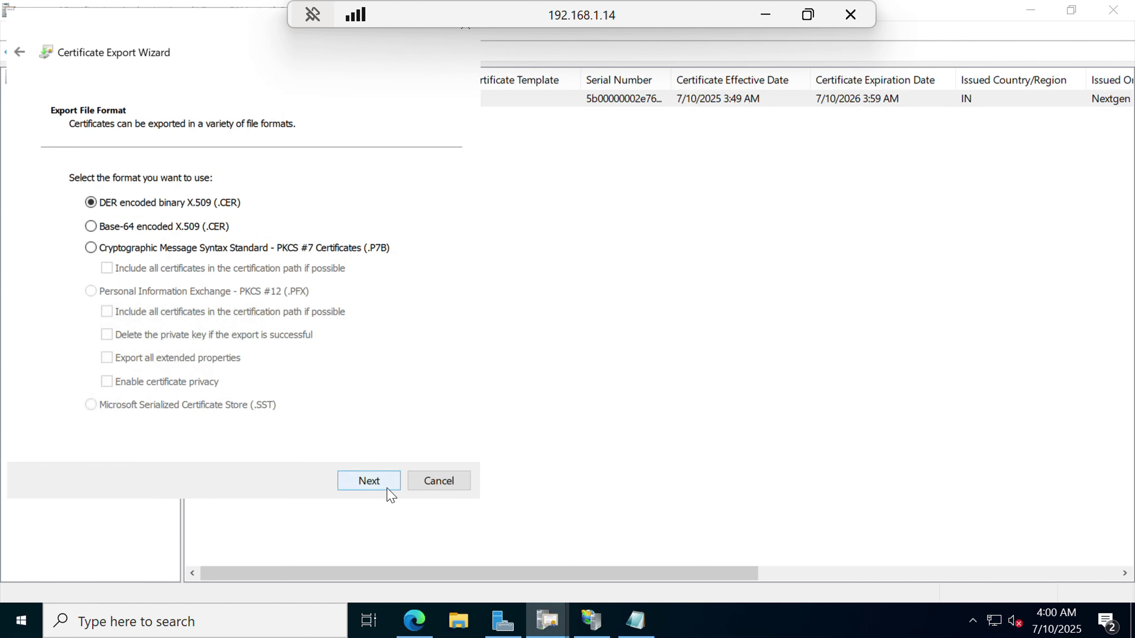
left_click(388, 489)
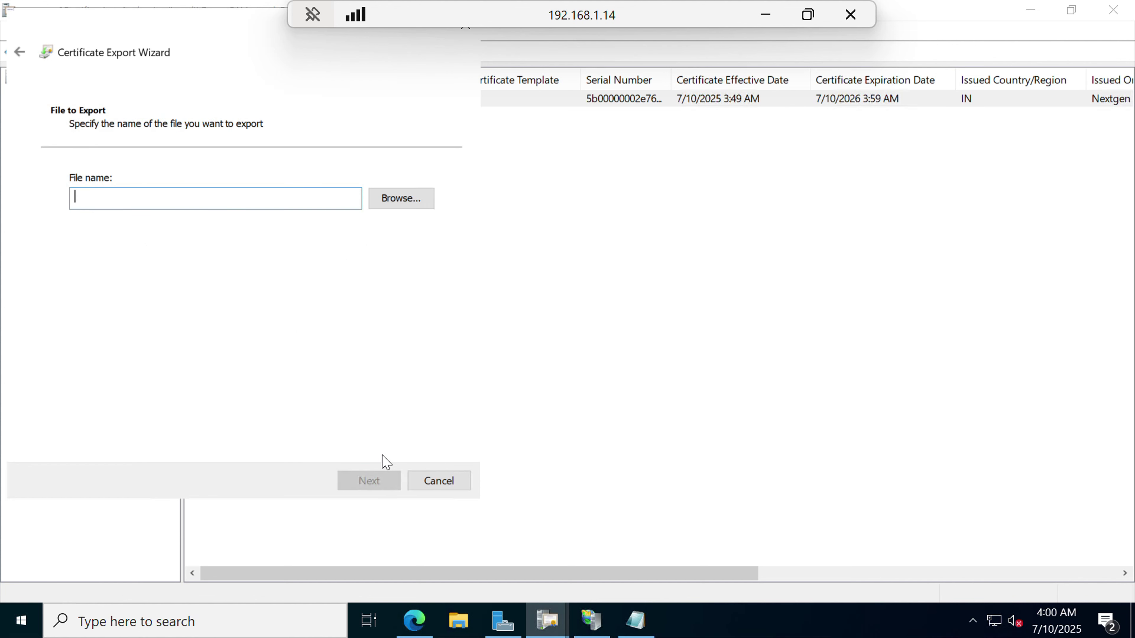
Save the export as nextgencyber.cer on the Desktop and close the certificate dialog.
left_click(396, 201)
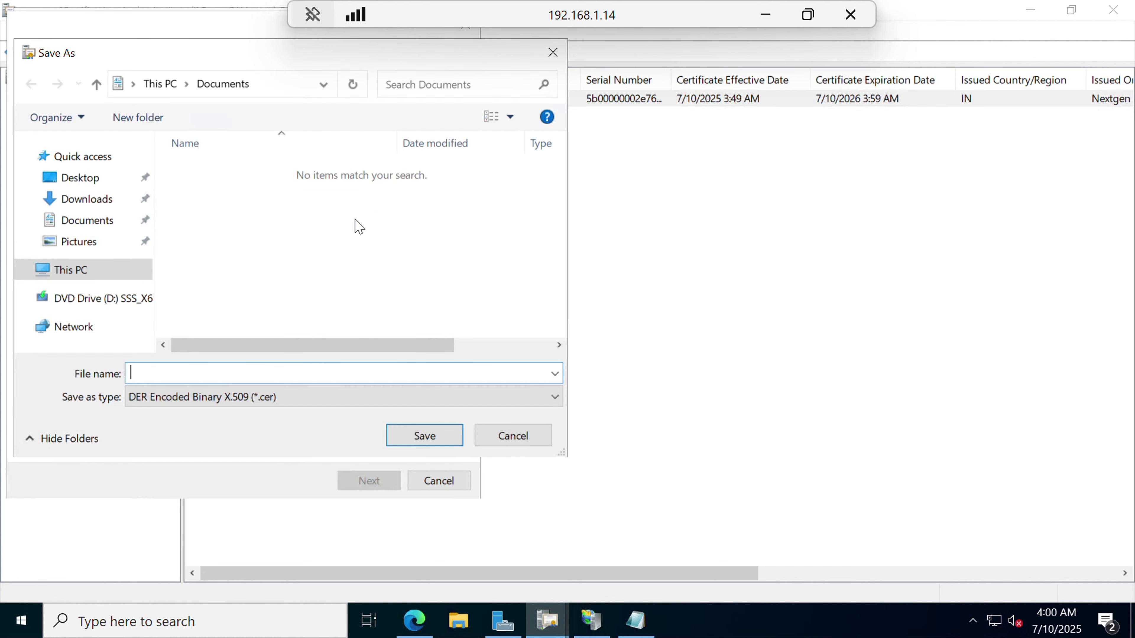
left_click(84, 185)
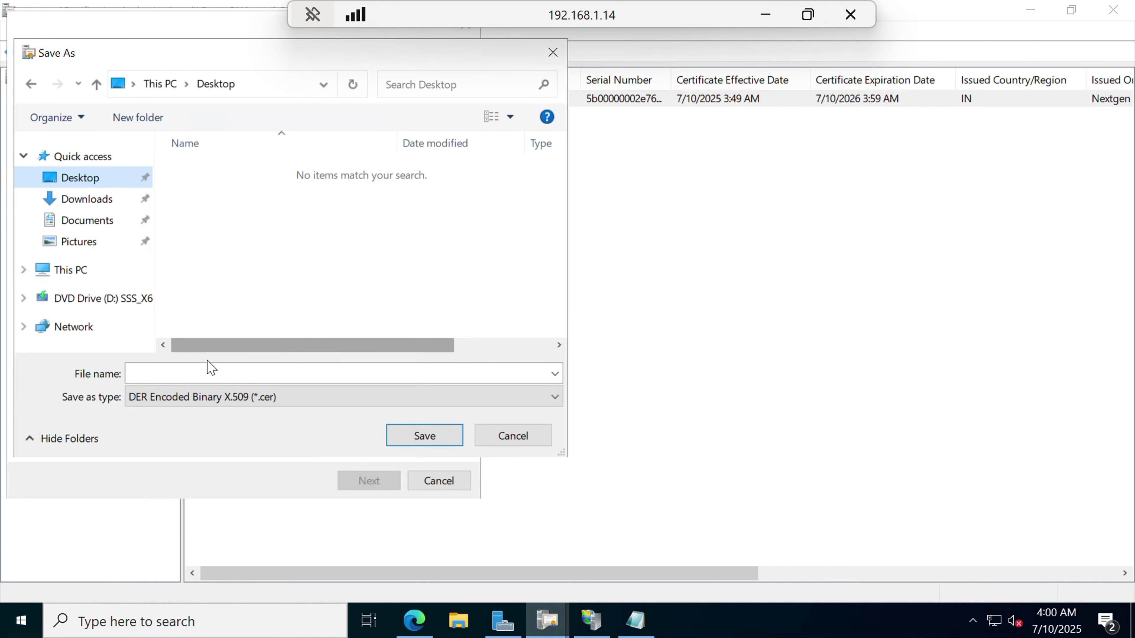
left_click(210, 371)
type("nextgen")
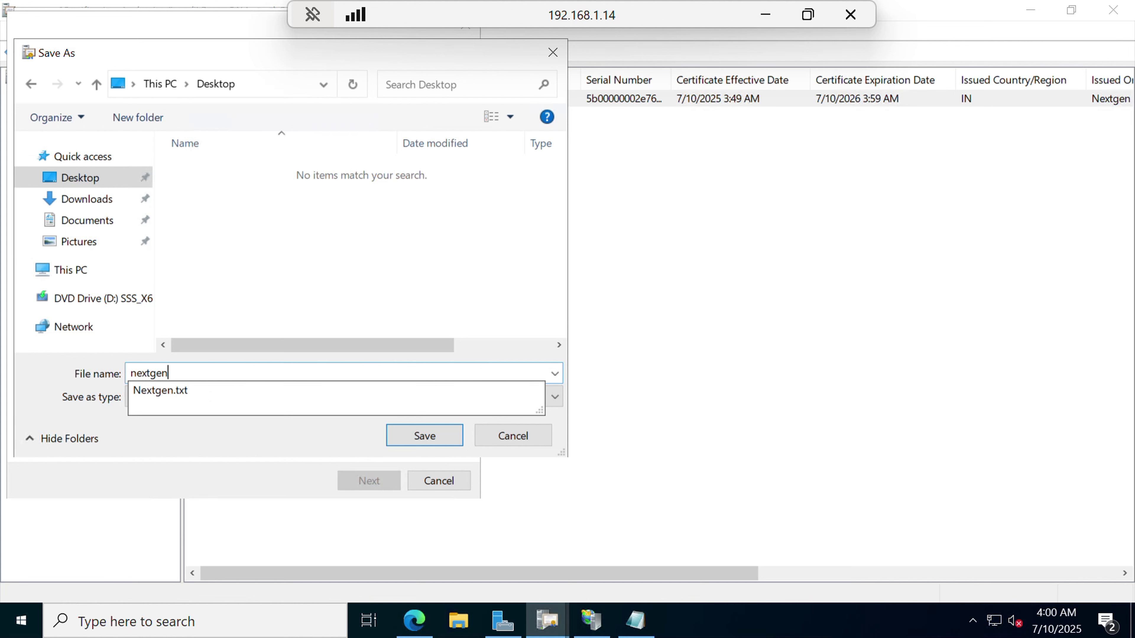
type("cyber")
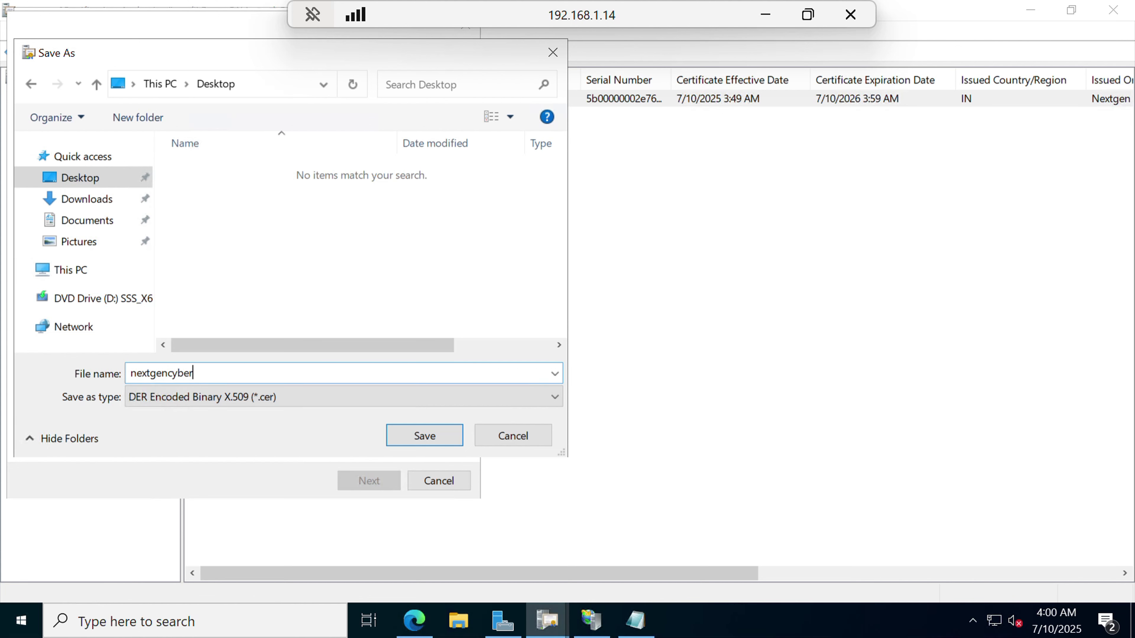
left_click(423, 436)
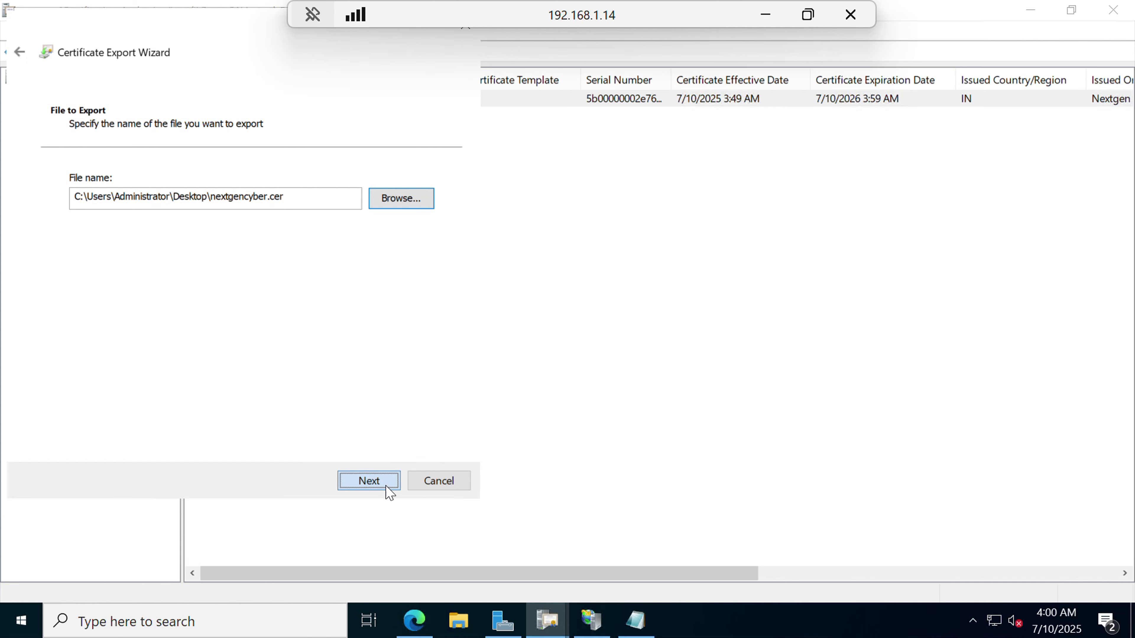
left_click(387, 482)
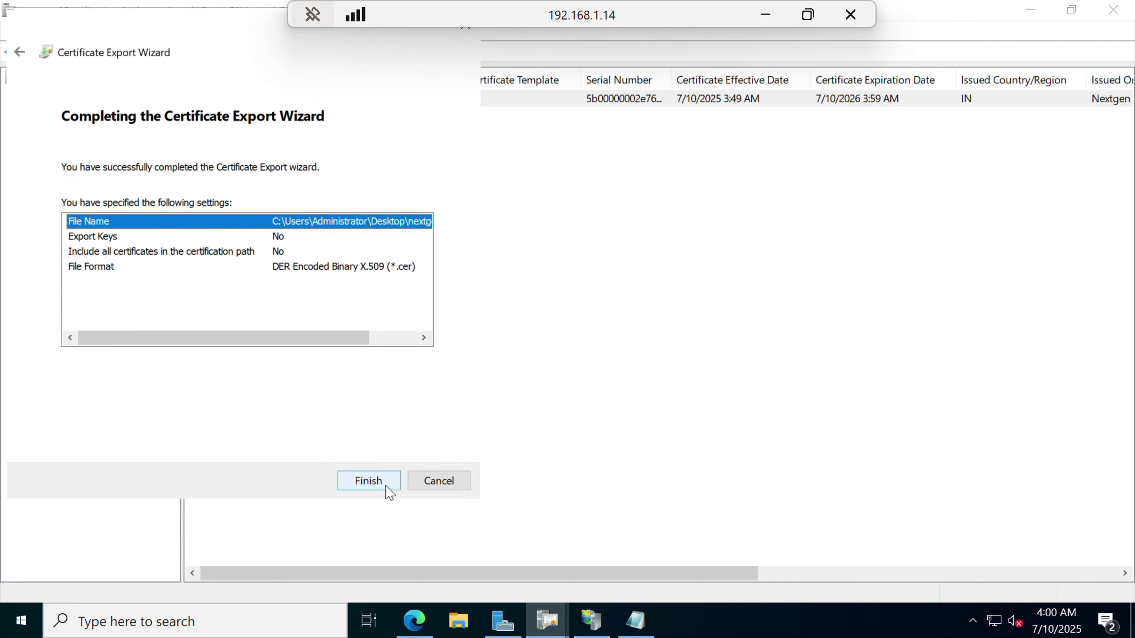
left_click(388, 492)
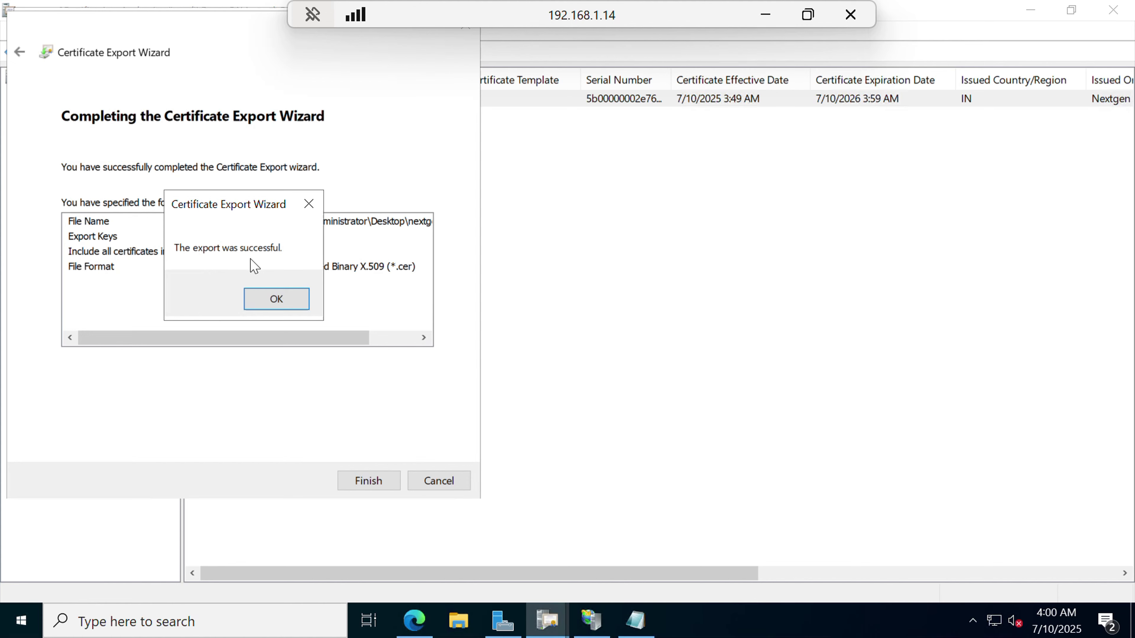
left_click(276, 299)
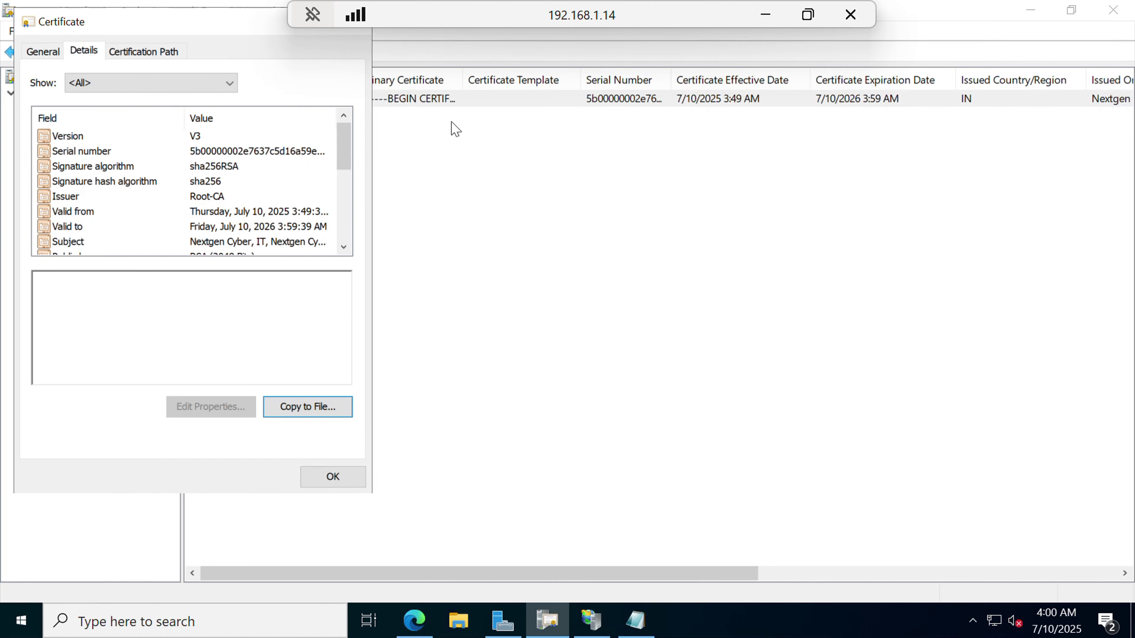
left_click_drag(250, 33, 341, 146)
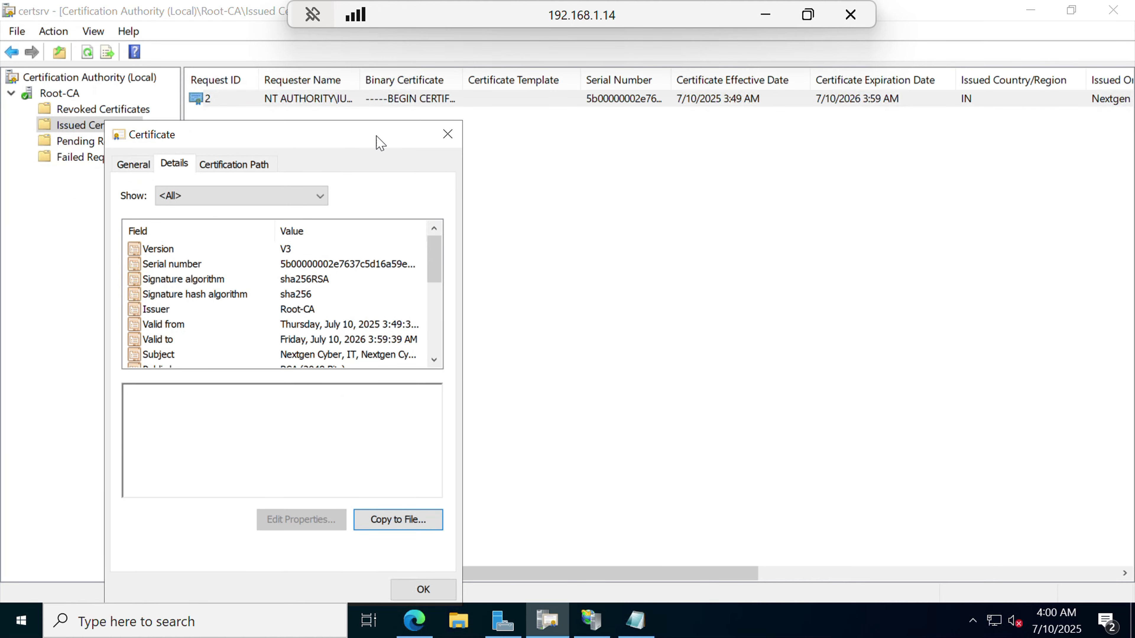
left_click(447, 134)
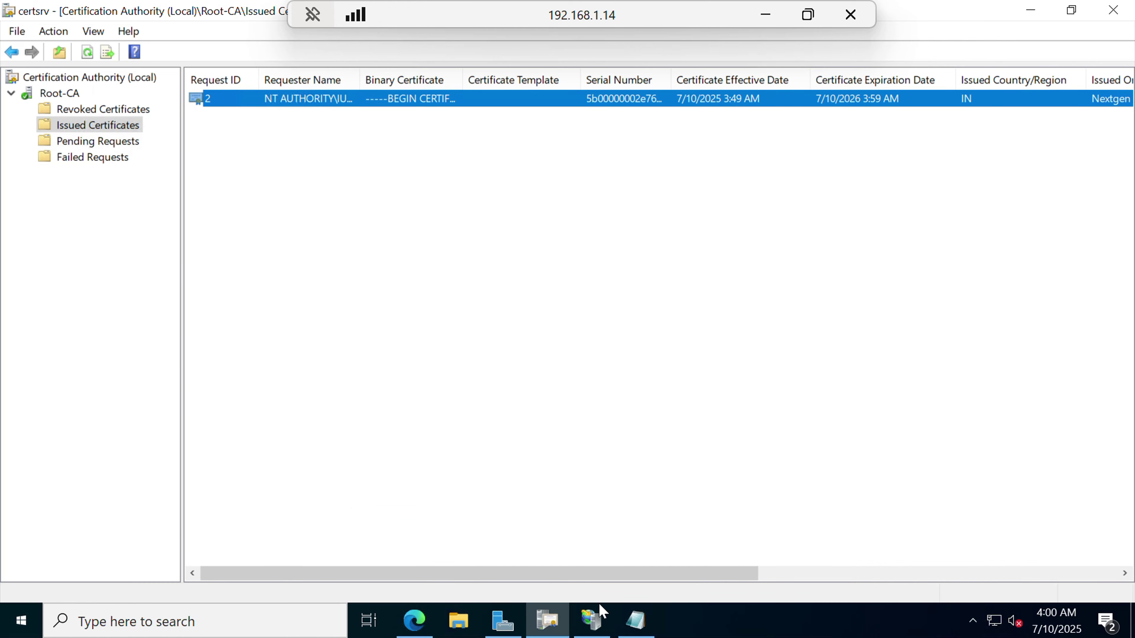
left_click(1034, 8)
Open nextgencyber.cer from the desktop and start installing it for the Local Machine.
left_click(1035, 8)
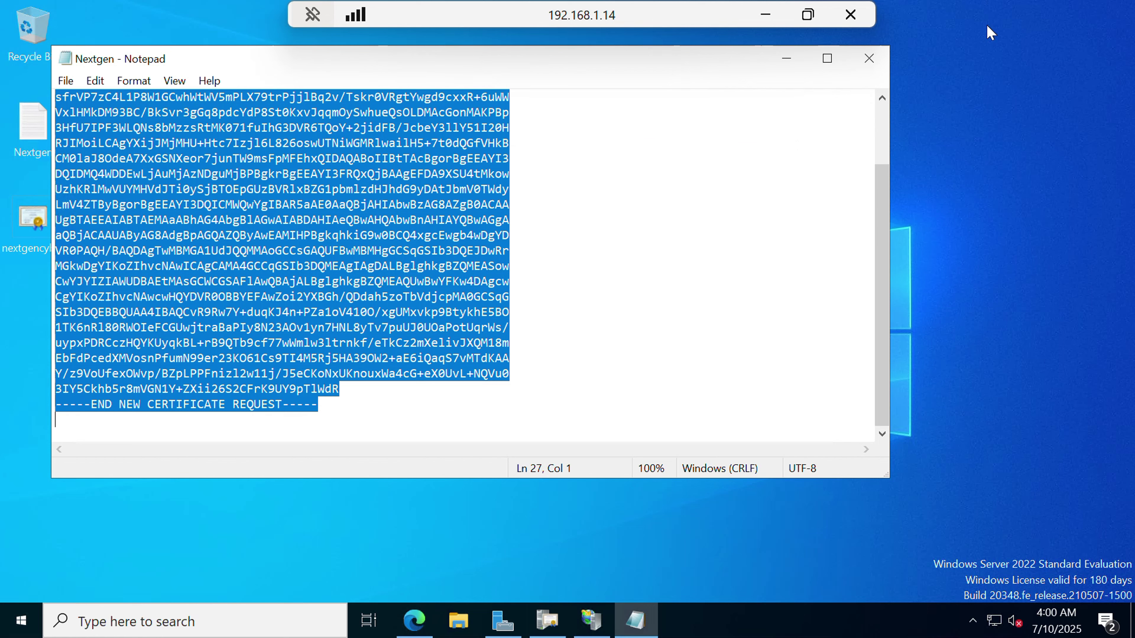
left_click(786, 59)
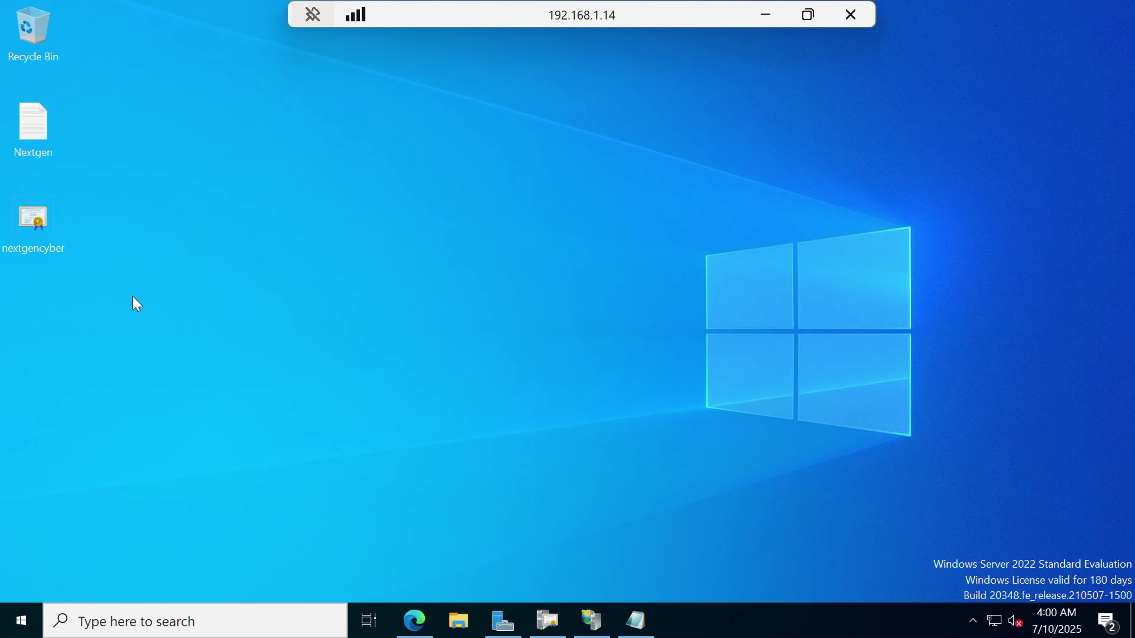
double_click(29, 223)
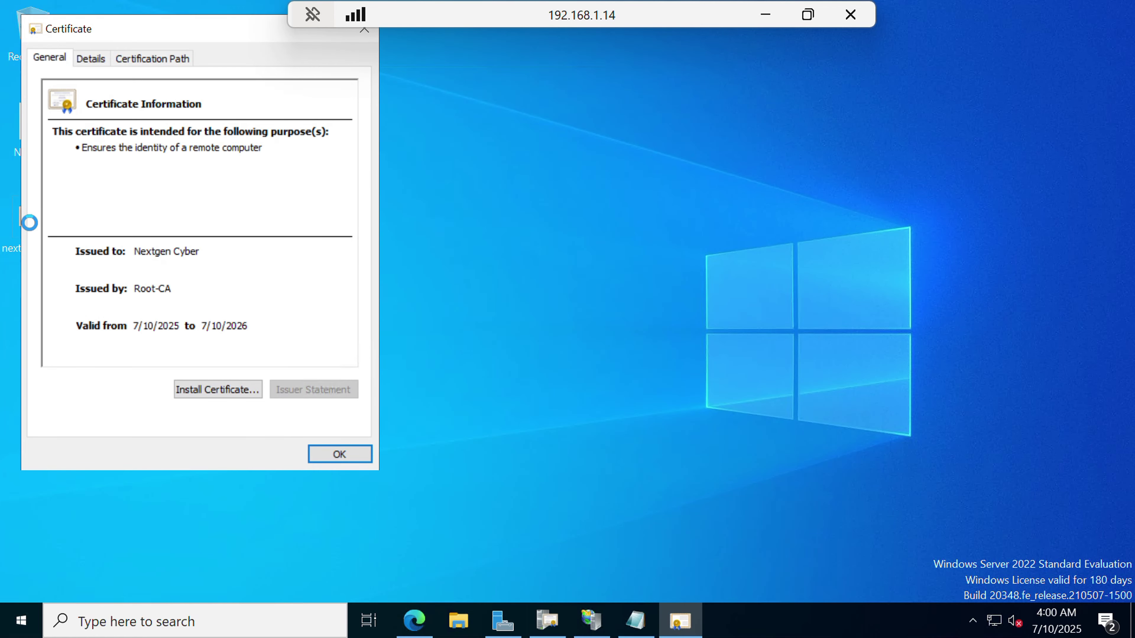
left_click(240, 390)
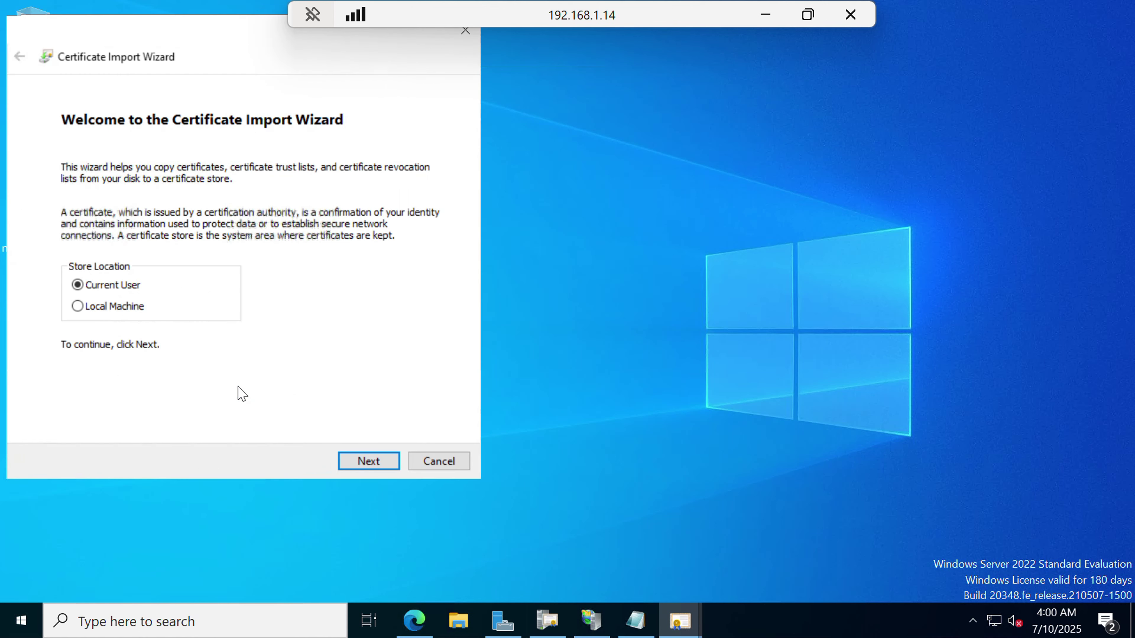
left_click(131, 309)
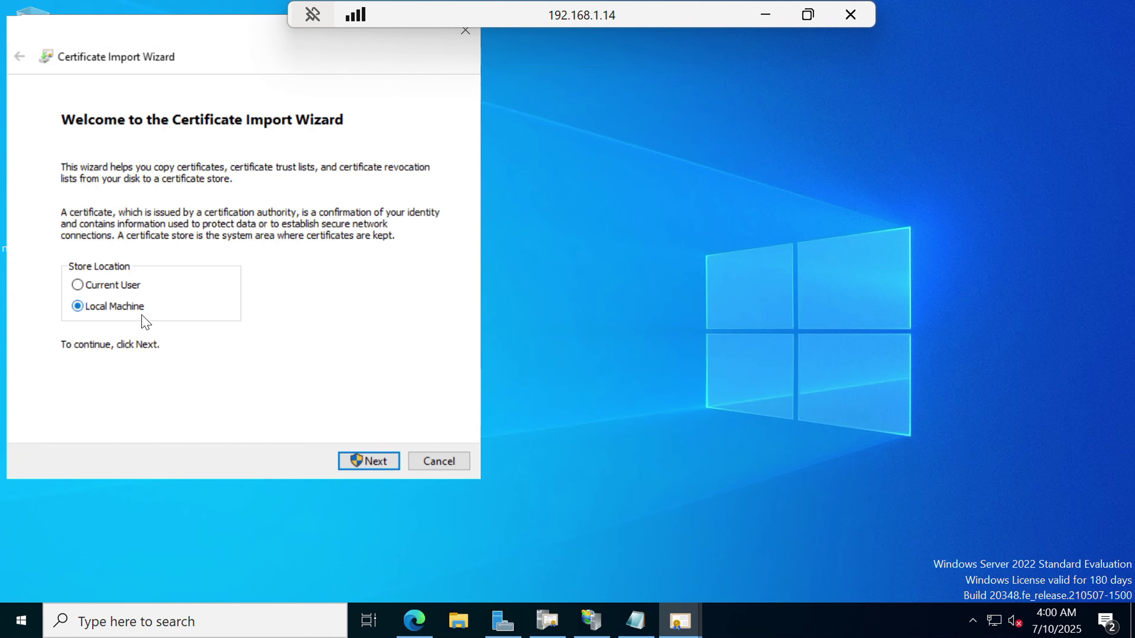
left_click(370, 460)
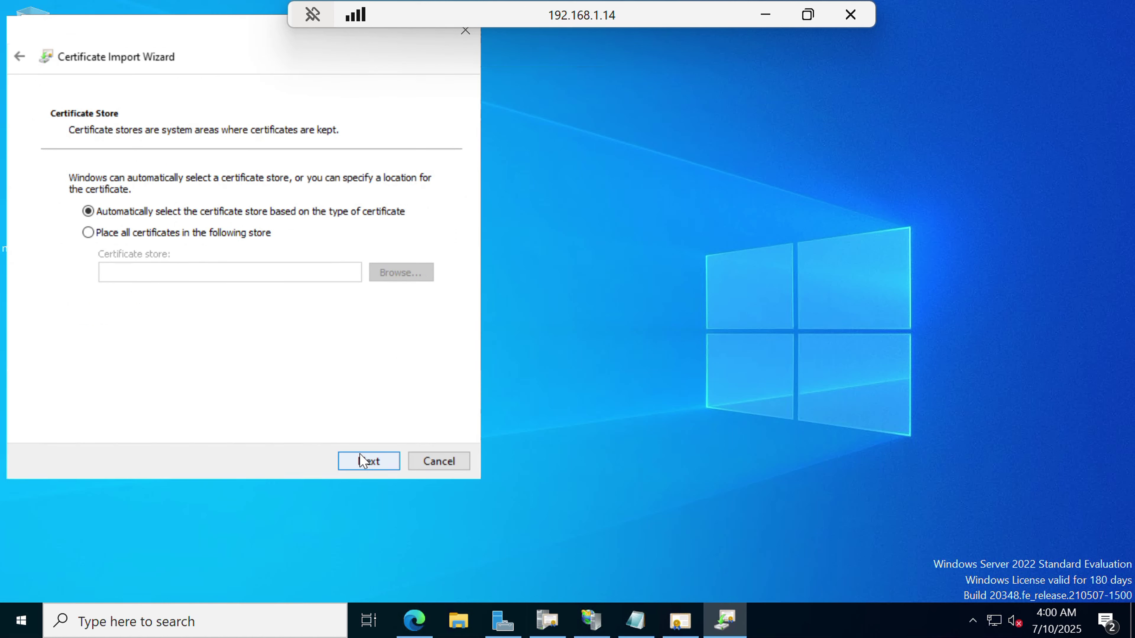
Place the certificate in the Personal store and complete the import.
left_click(172, 237)
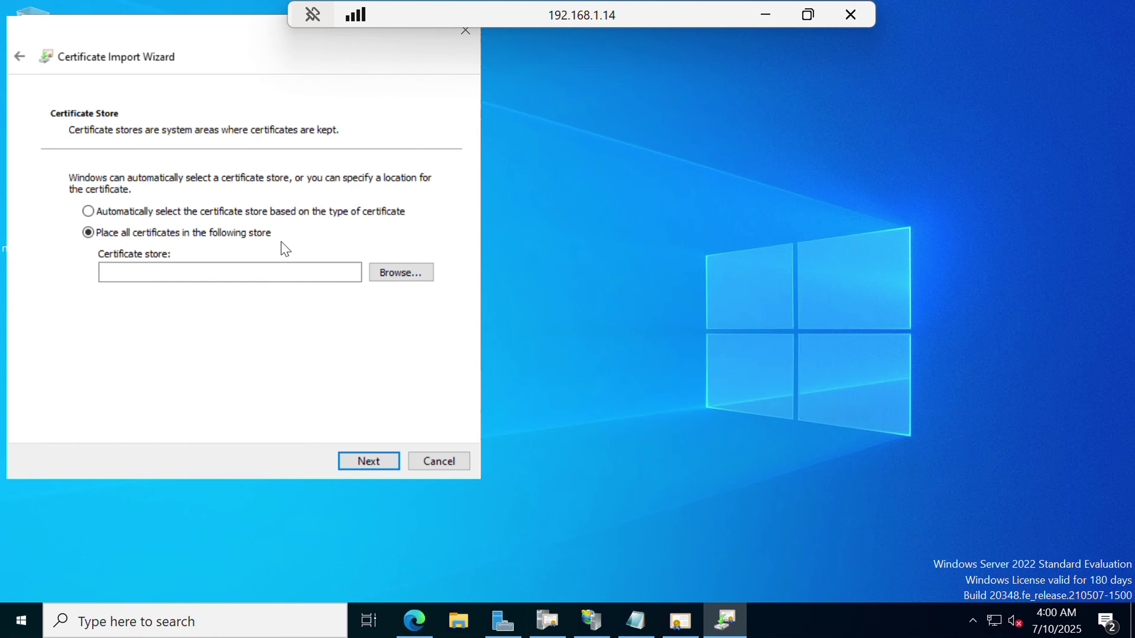
left_click(399, 278)
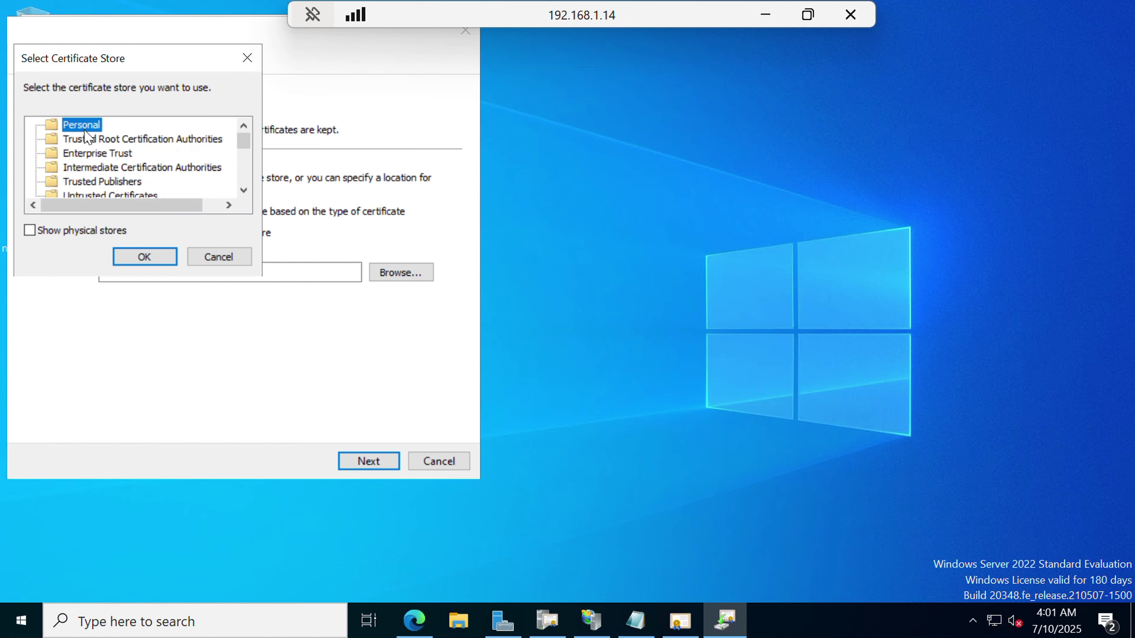
left_click(149, 256)
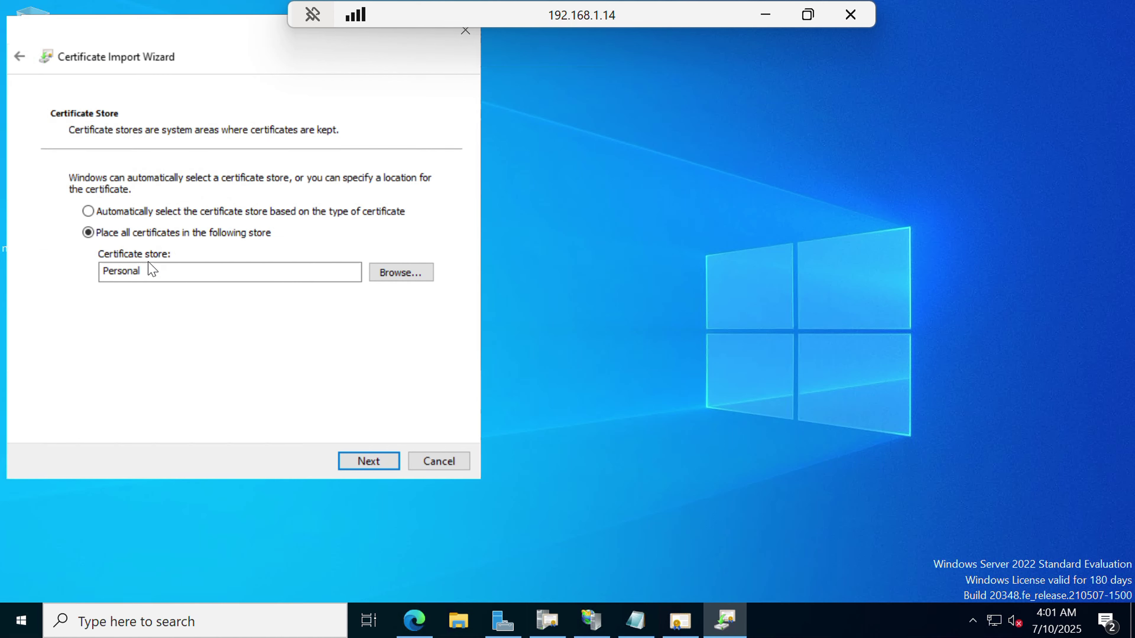
left_click(379, 464)
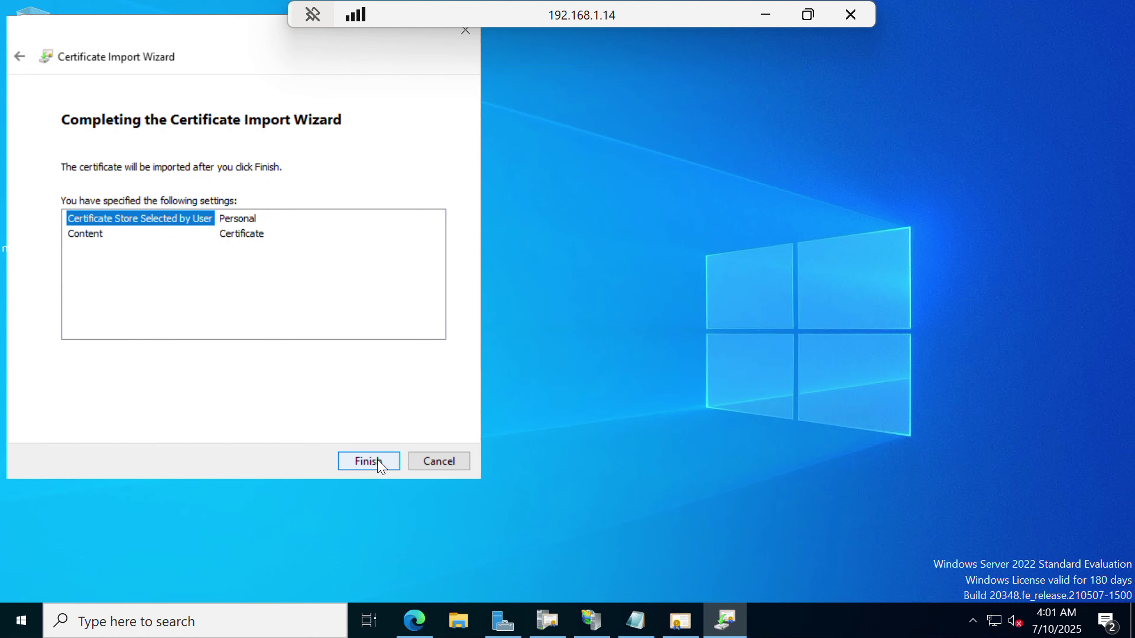
left_click(368, 462)
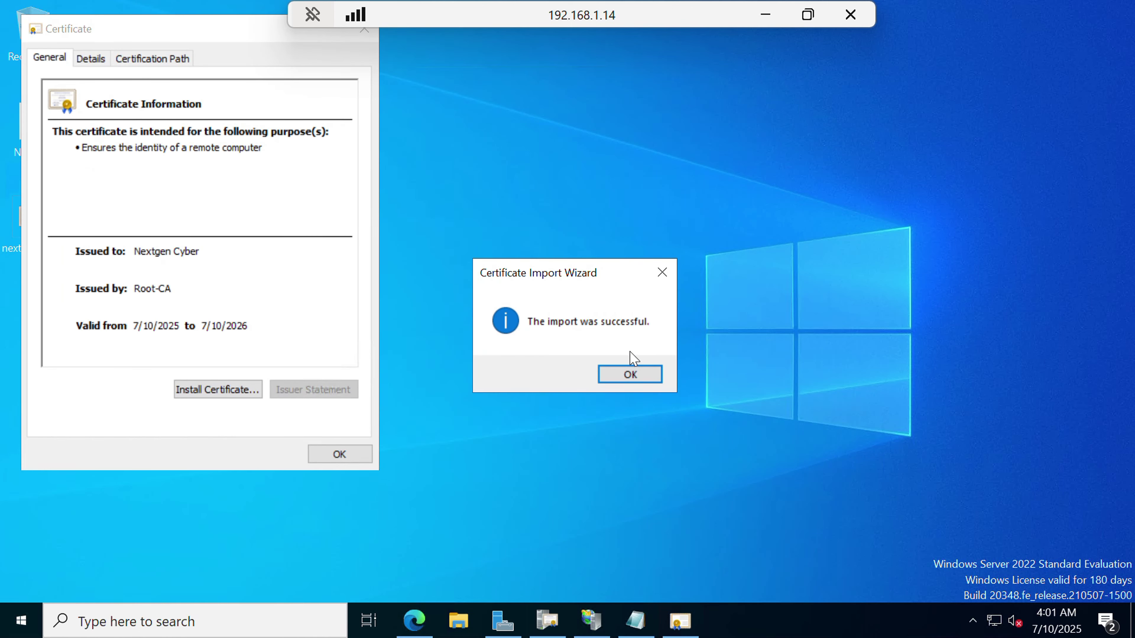
left_click(630, 375)
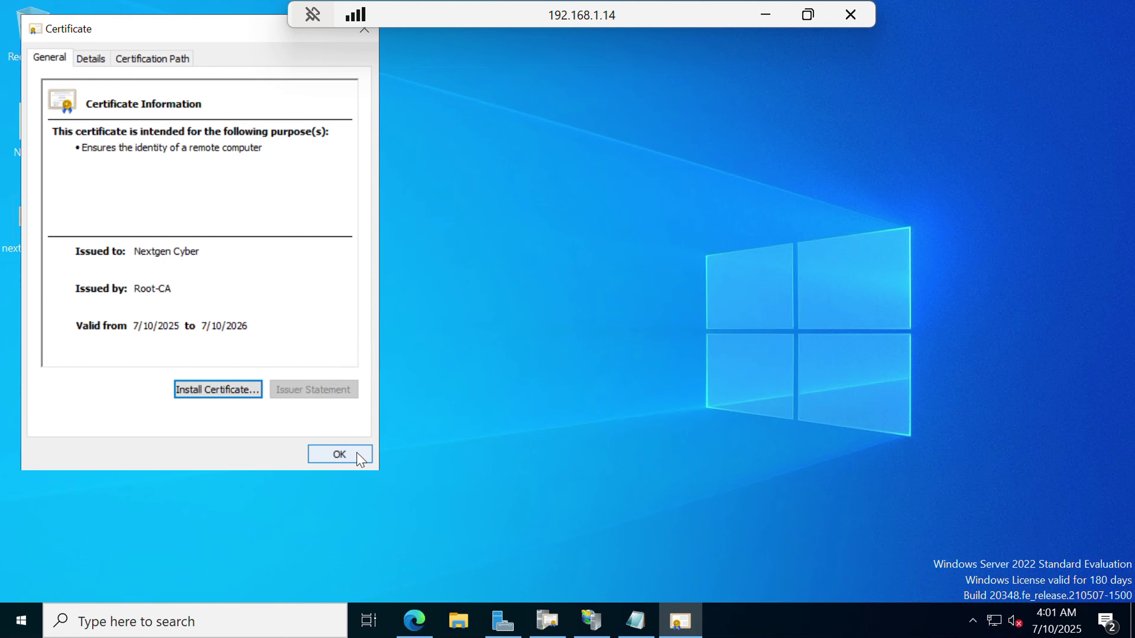
left_click(360, 454)
Launch IIS Manager and find Nextgen Cyber, issued by Root-CA, in the server's Server Certificates.
left_click(213, 623)
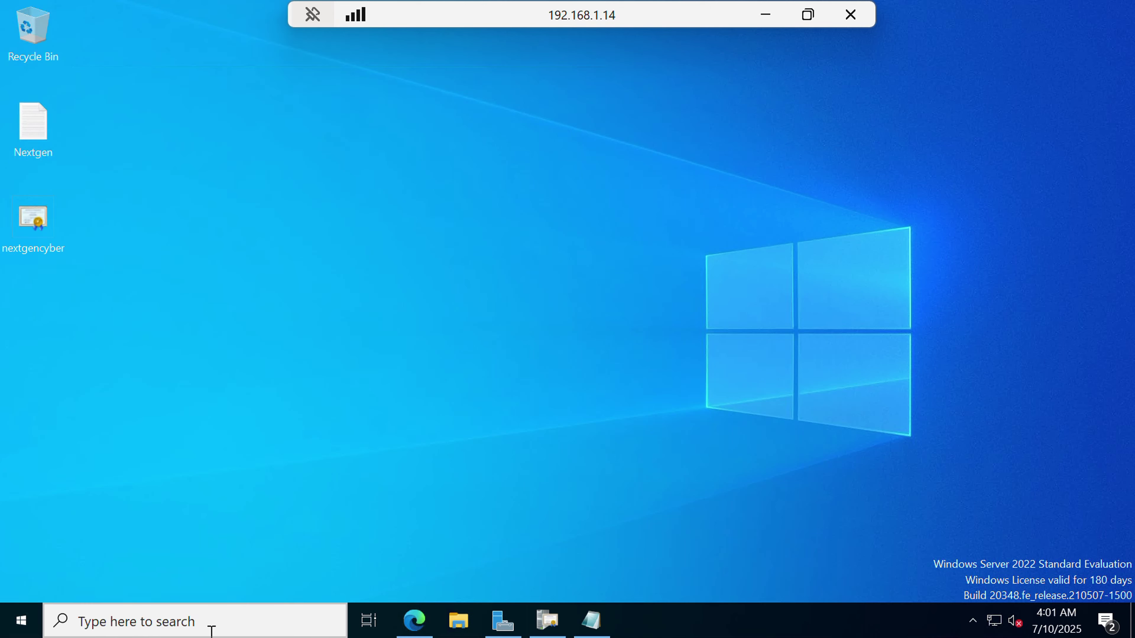
type("iis")
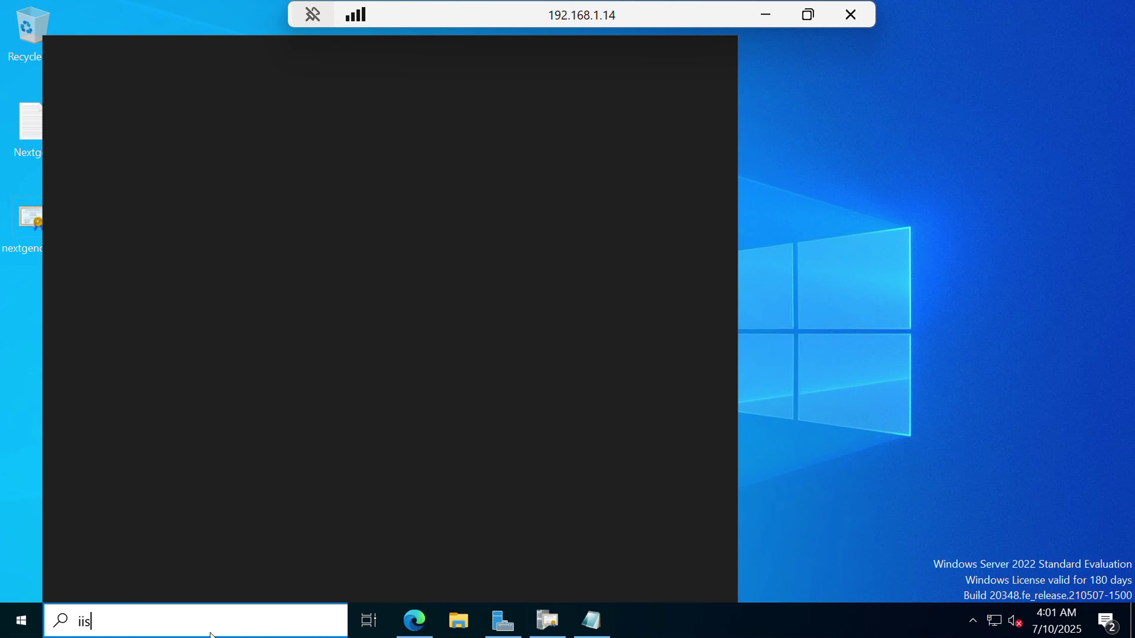
key("Return")
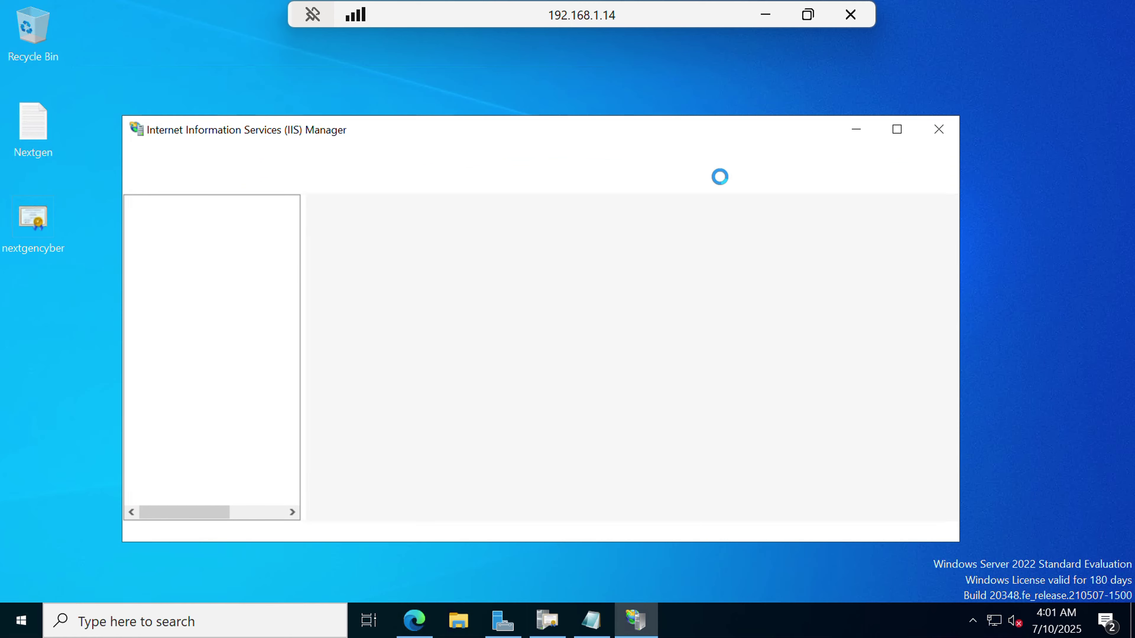
left_click(897, 131)
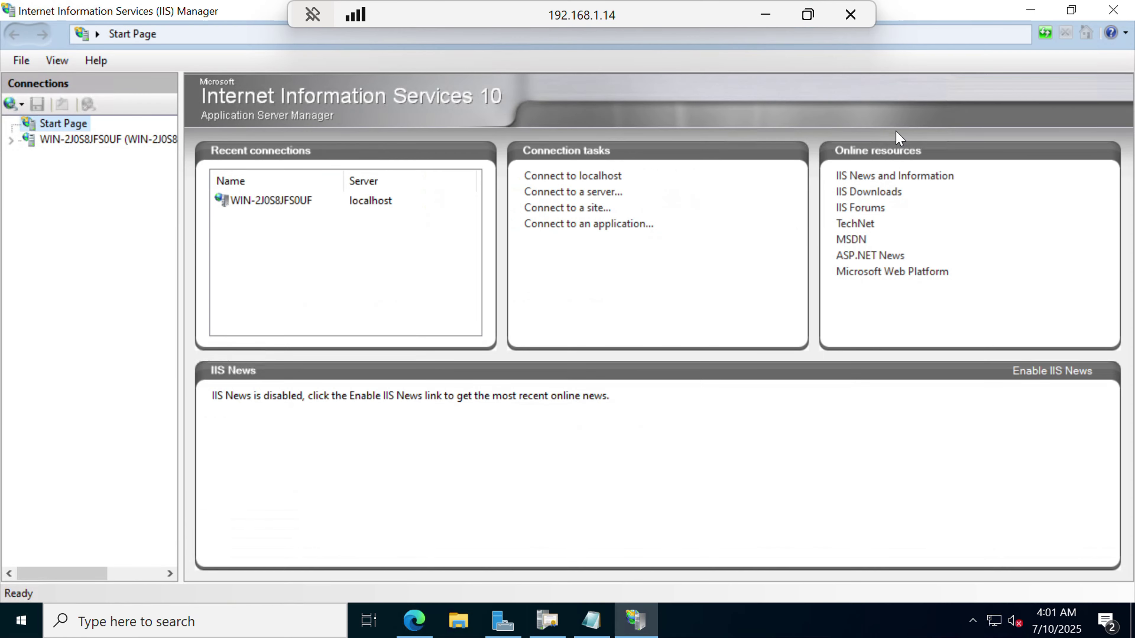
left_click(74, 141)
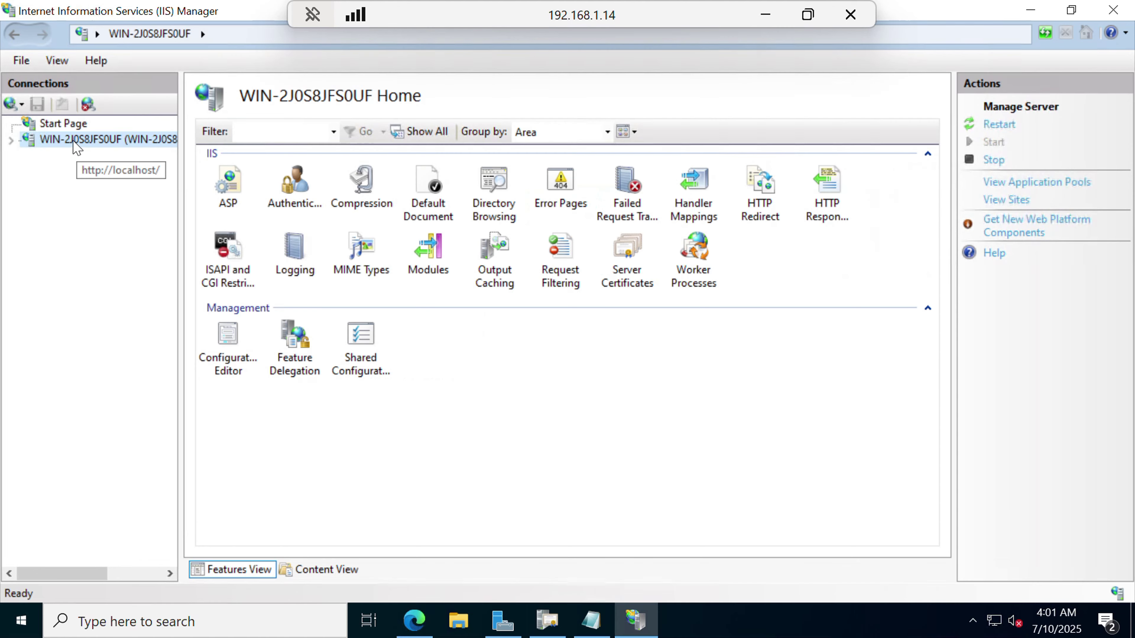
double_click(637, 261)
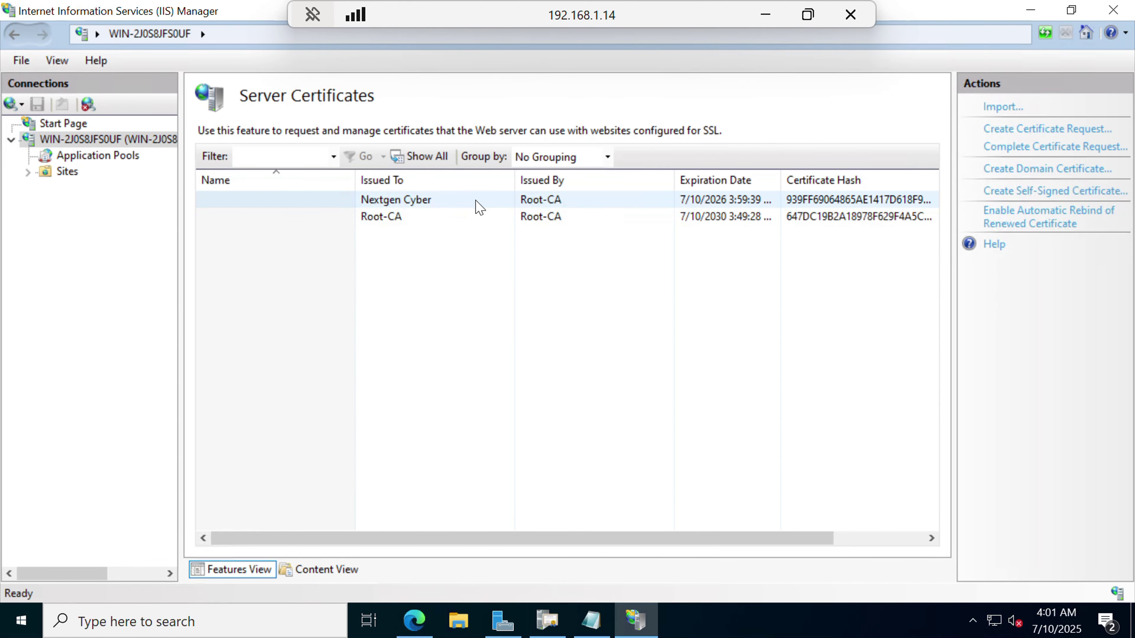
left_click(583, 205)
scroll(582, 205, "right", 3)
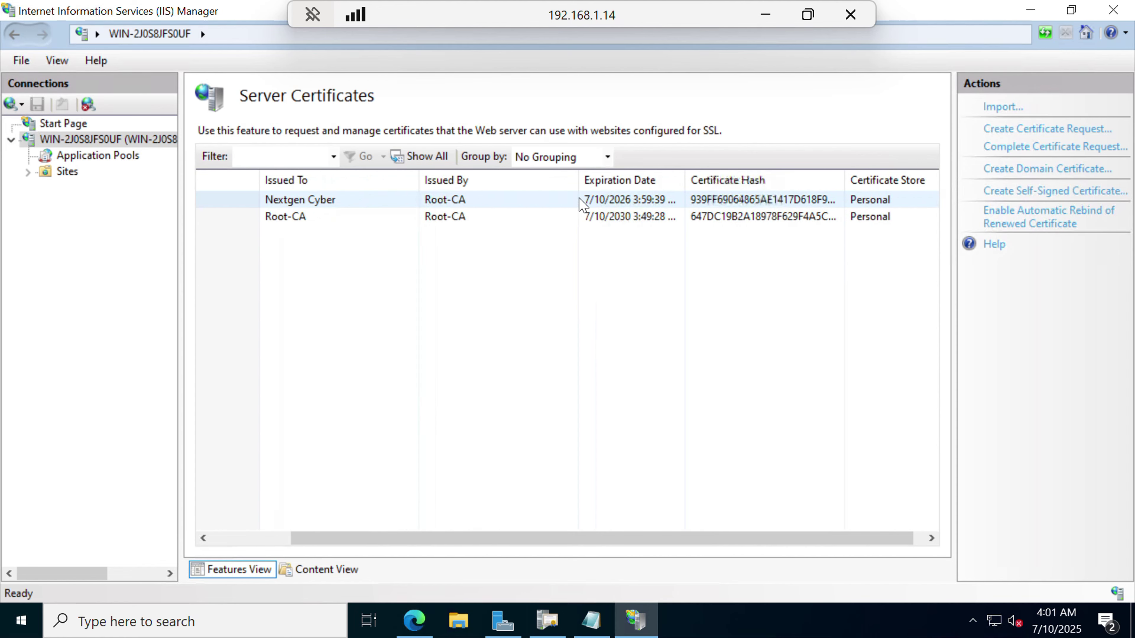
scroll(515, 218, "left", 4)
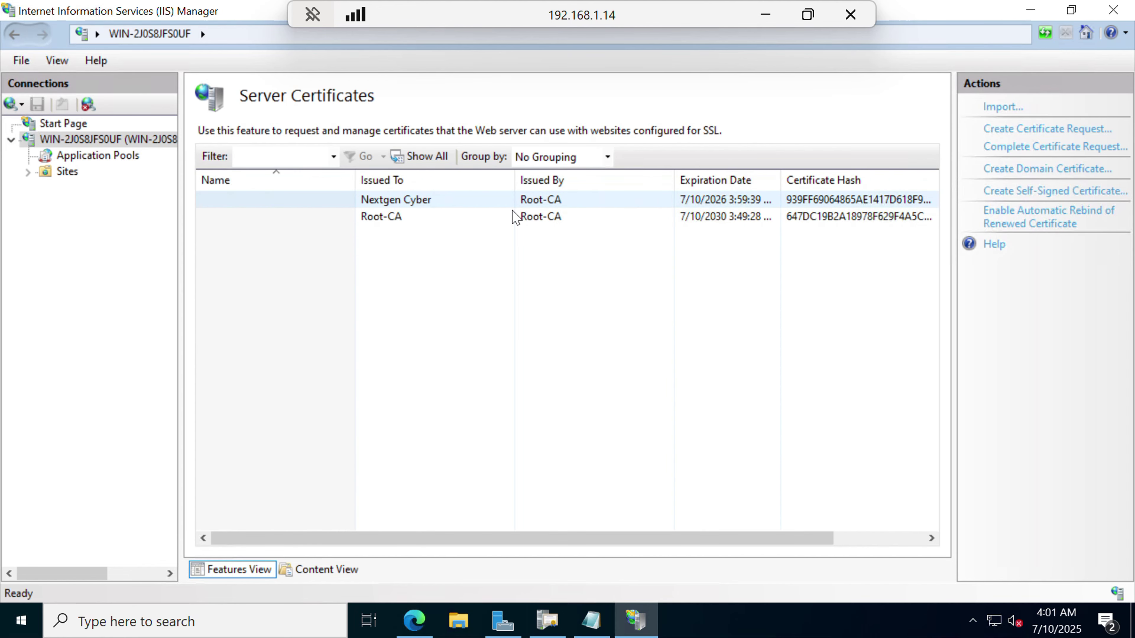
Switch the Default Web Site's https port 443 binding to the Nextgen Cyber SSL certificate.
left_click(28, 172)
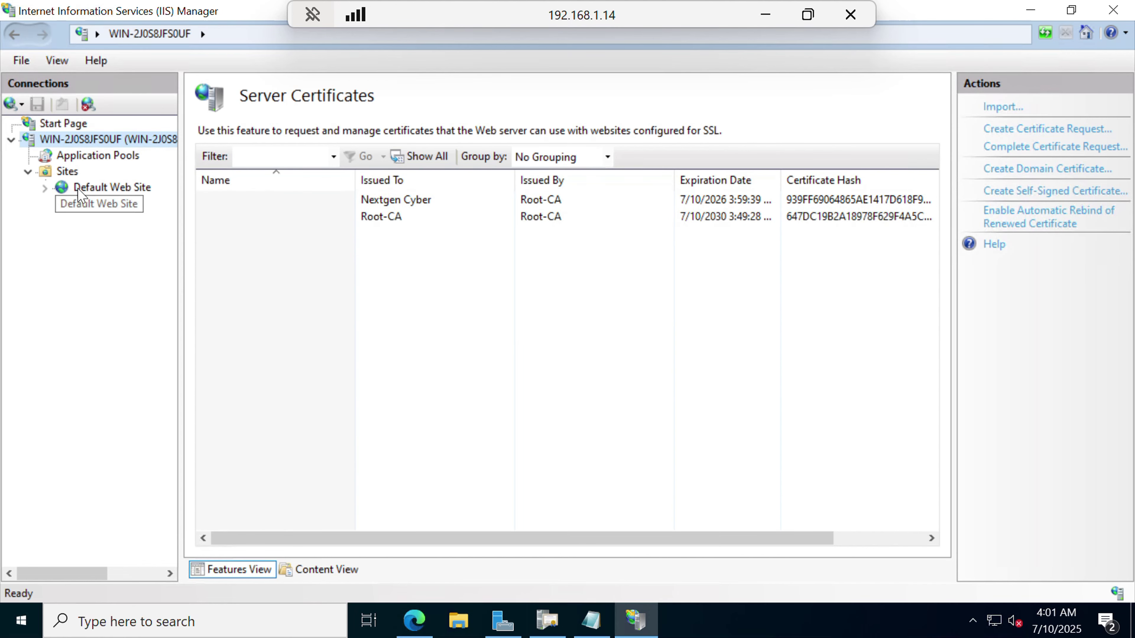
left_click(95, 193)
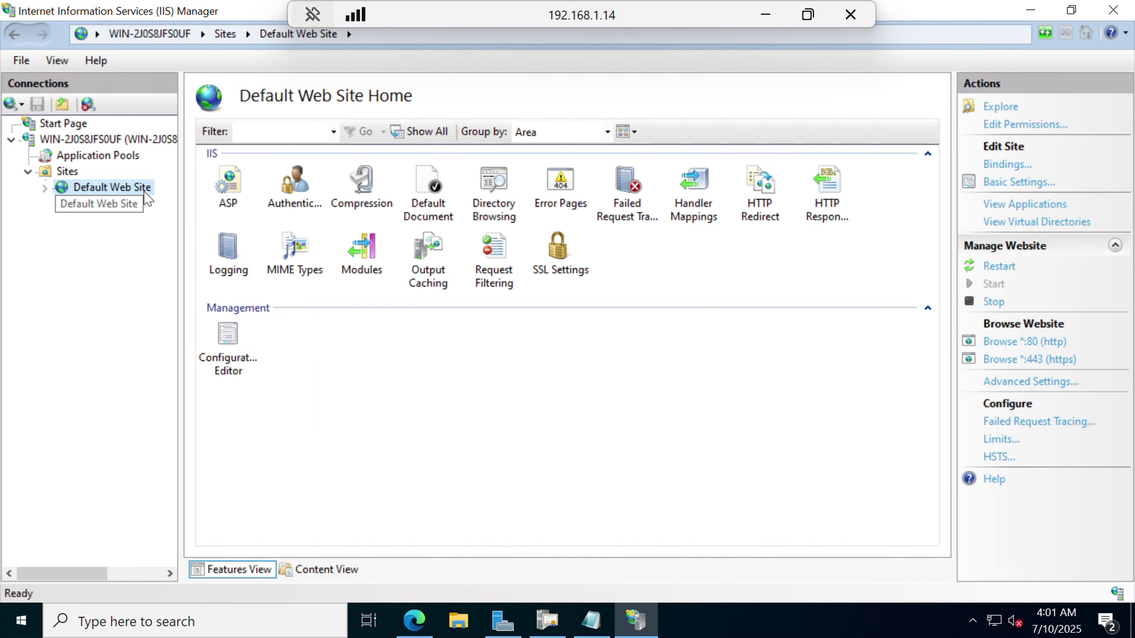
left_click(1006, 168)
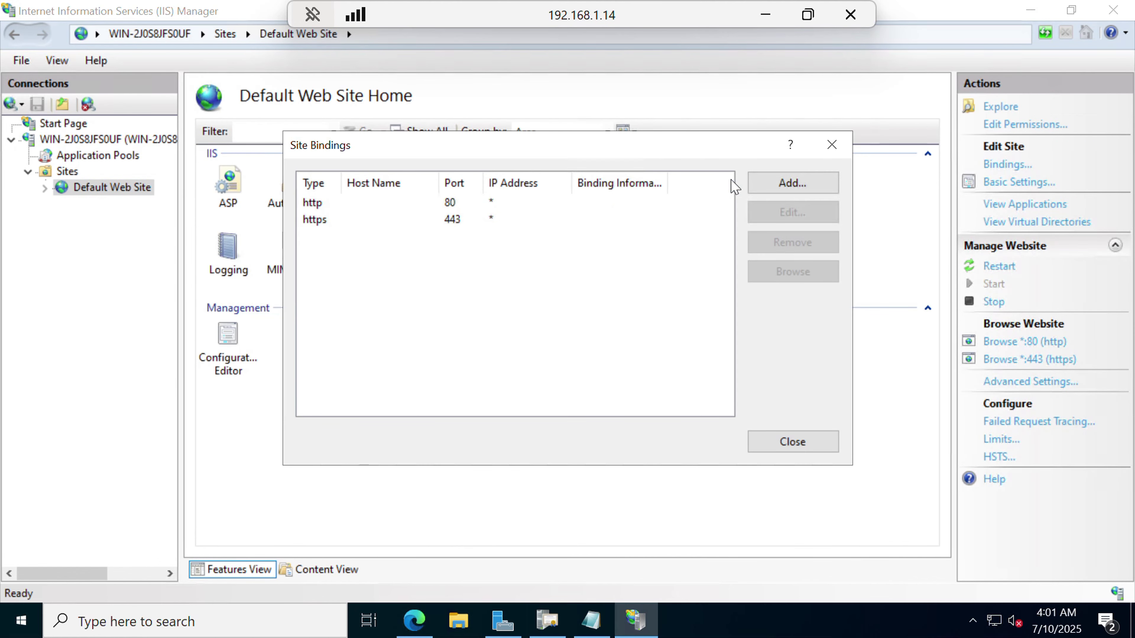
left_click(460, 220)
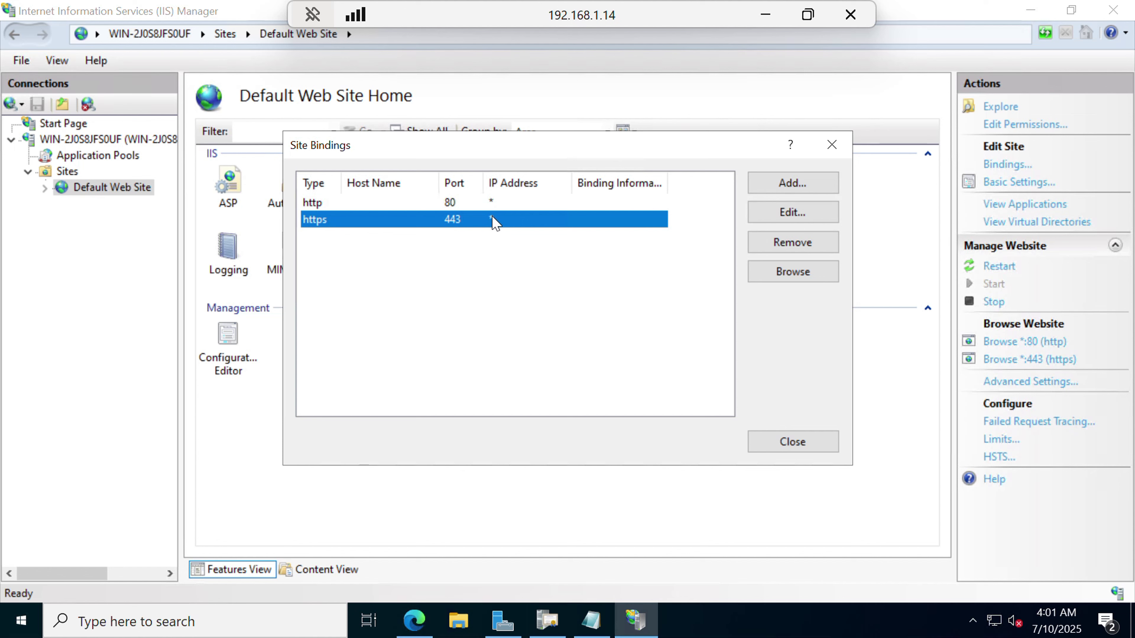
left_click(788, 215)
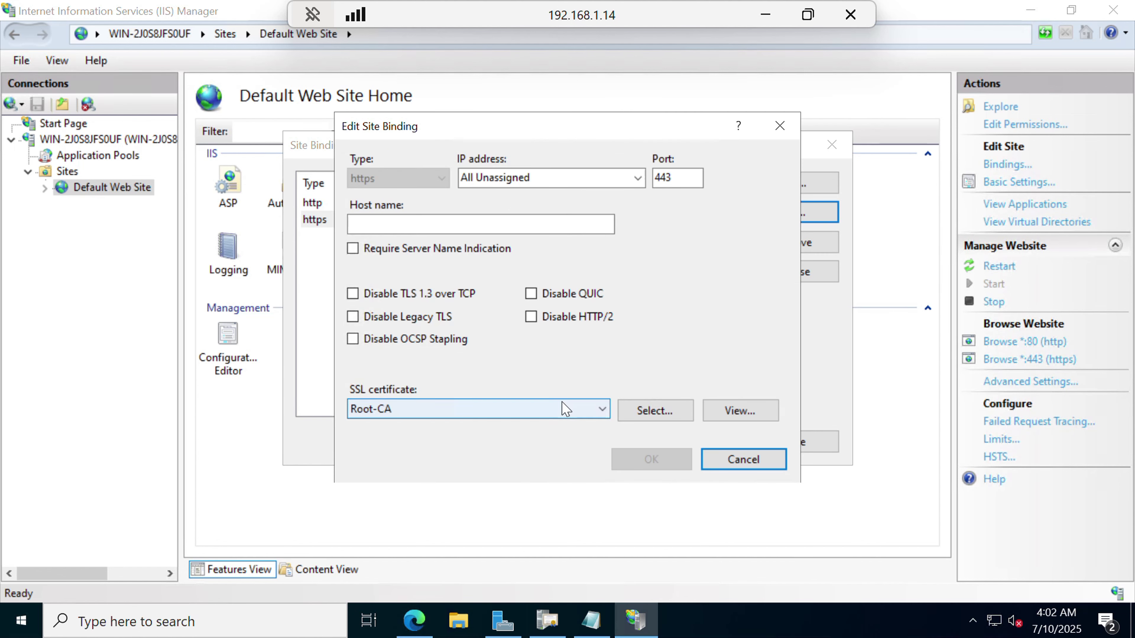
left_click(564, 408)
left_click(482, 442)
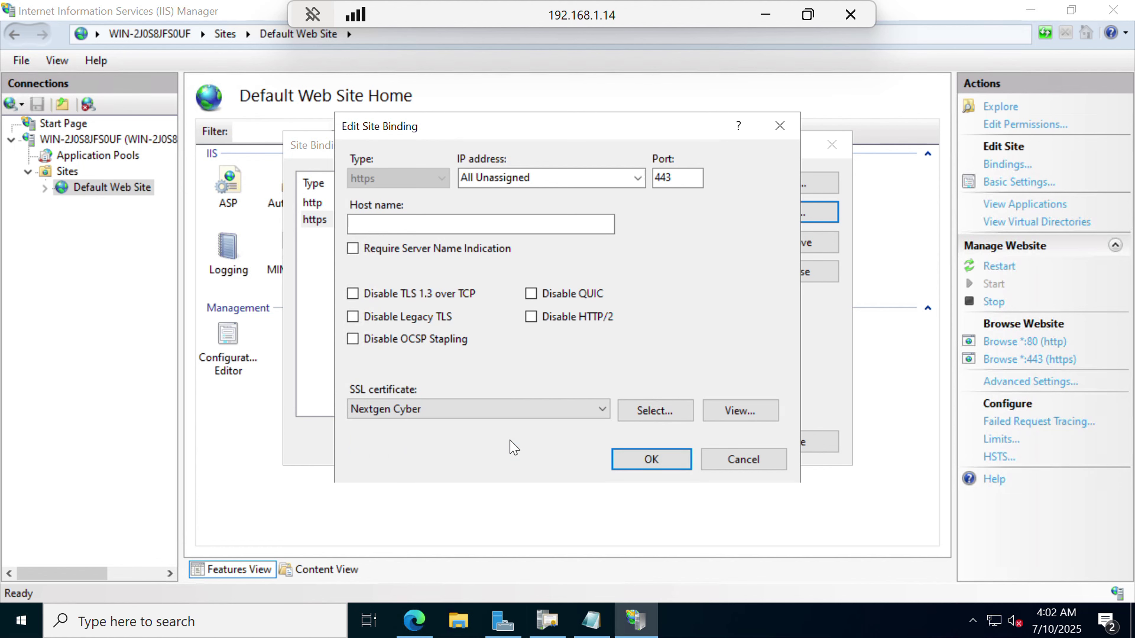
left_click(657, 463)
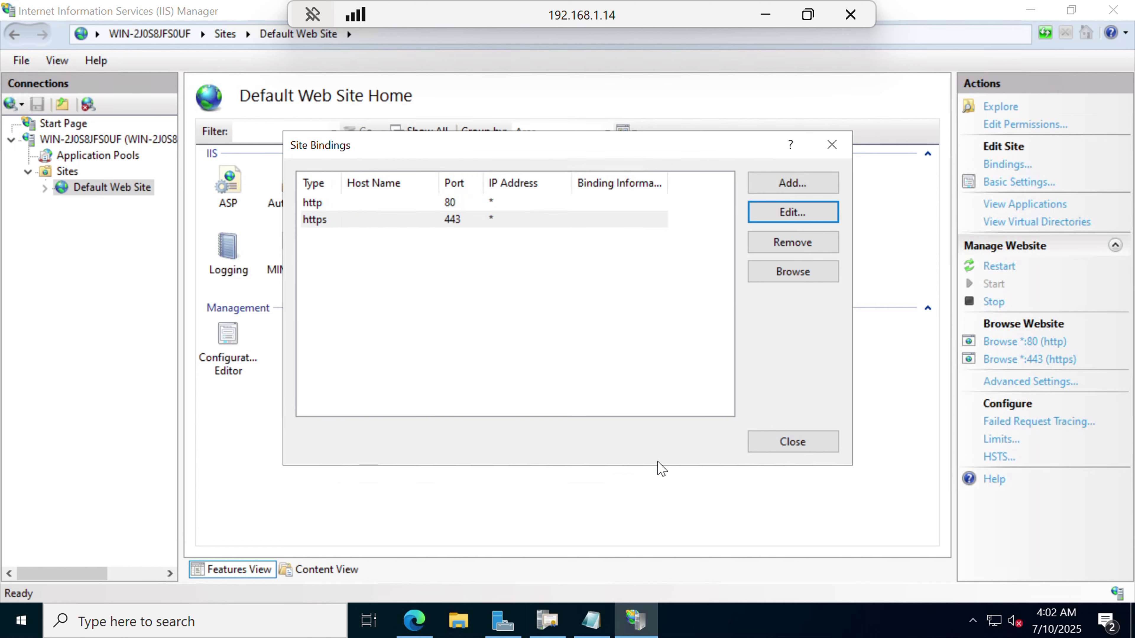
left_click(778, 442)
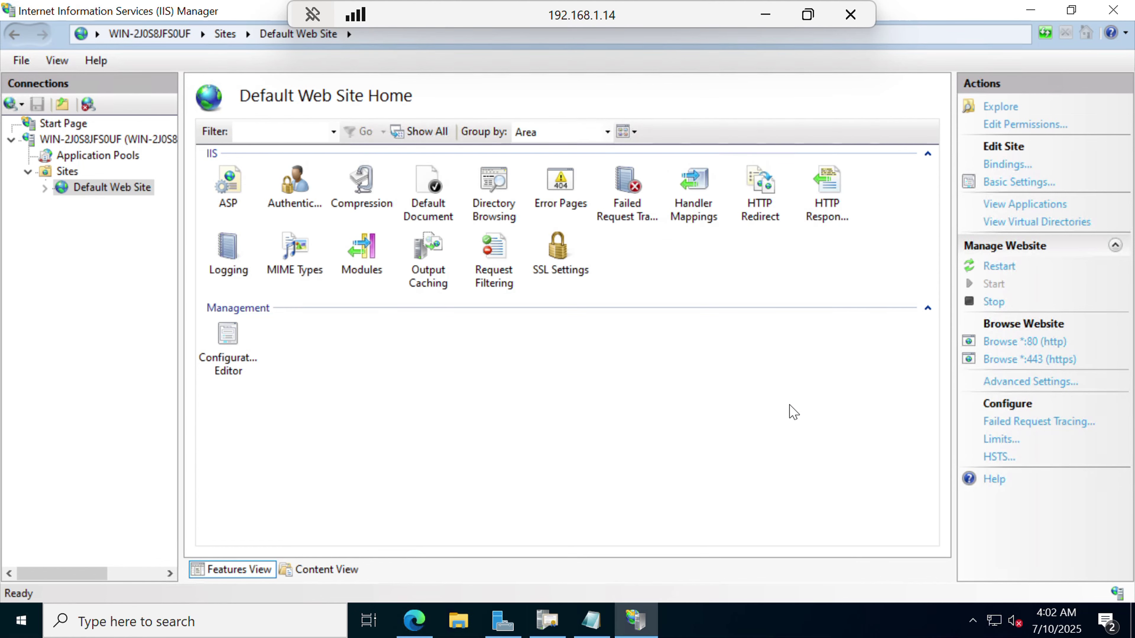
left_click(414, 620)
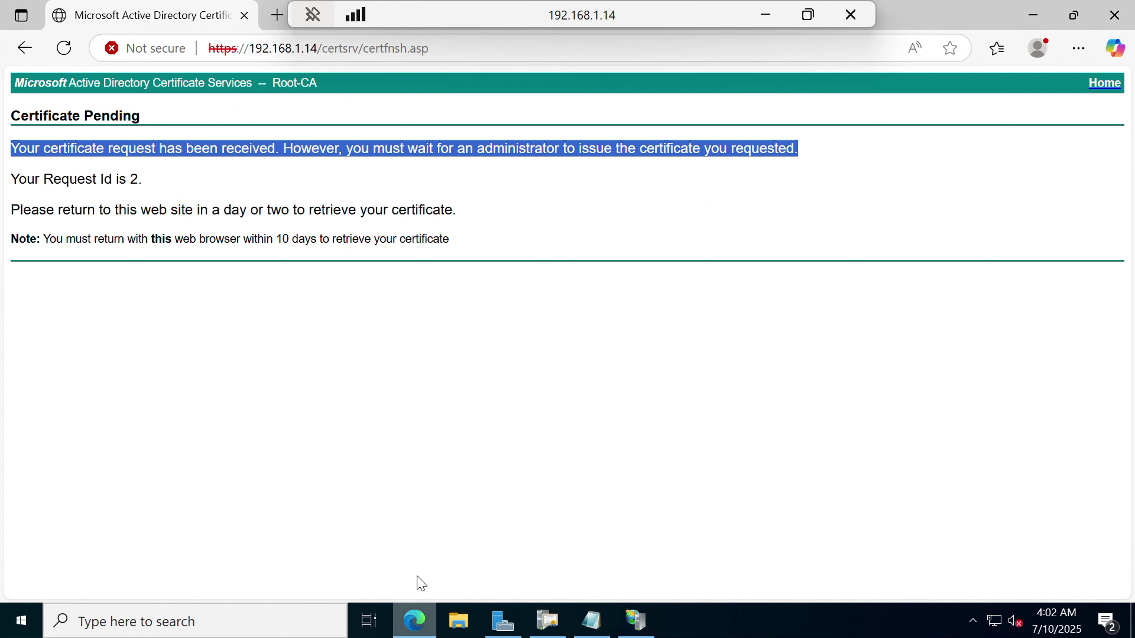
left_click(64, 48)
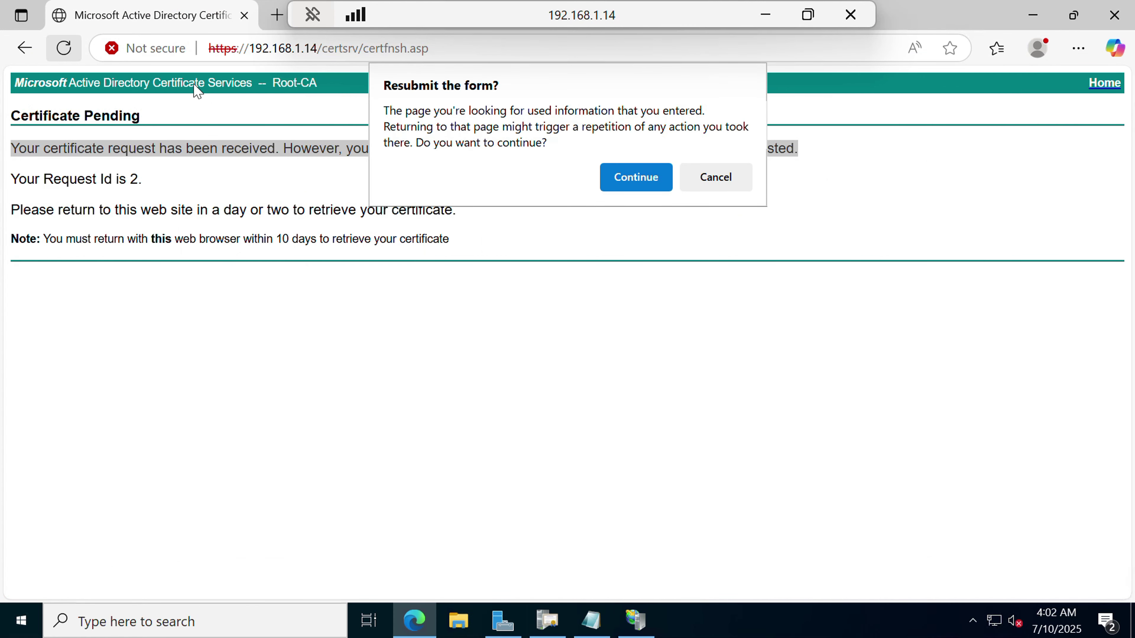
left_click(630, 178)
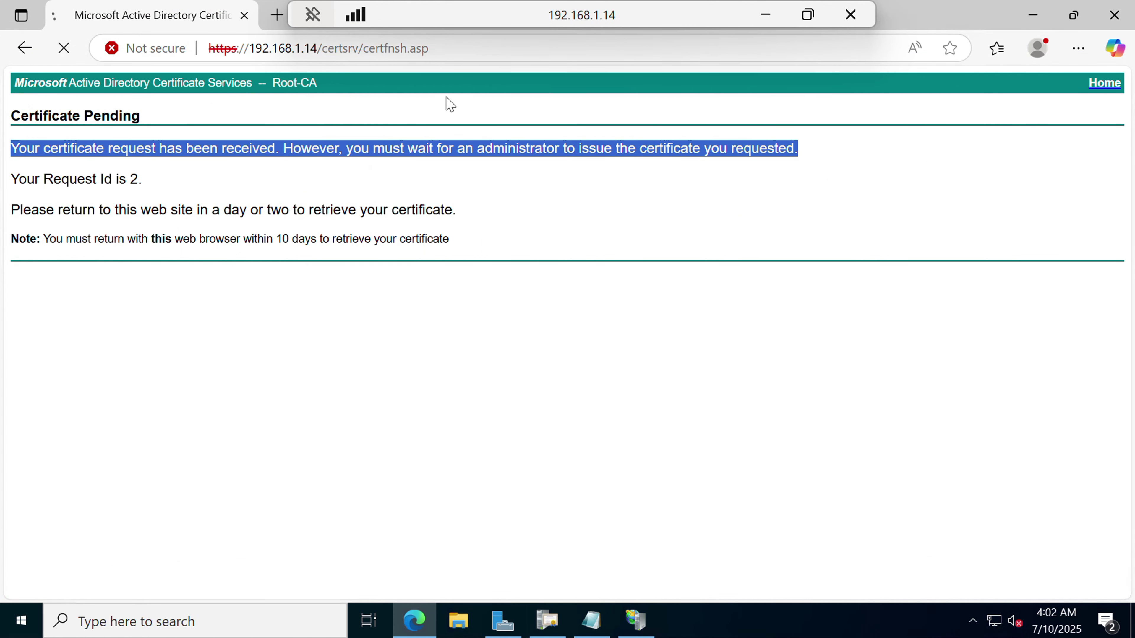
left_click(439, 46)
left_click(439, 47)
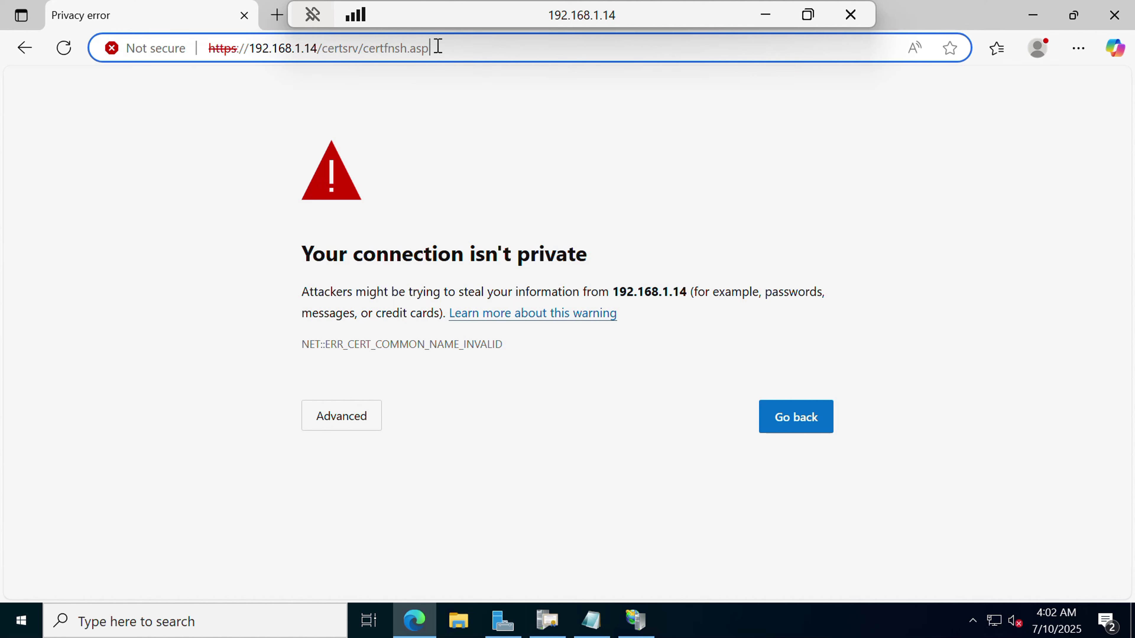
key("BackSpace")
key("BackSpace")
key("BackSpace")
key("BackSpace")
key("BackSpace")
key("BackSpace")
key("BackSpace")
key("BackSpace")
key("BackSpace")
key("BackSpace")
key("BackSpace")
key("BackSpace")
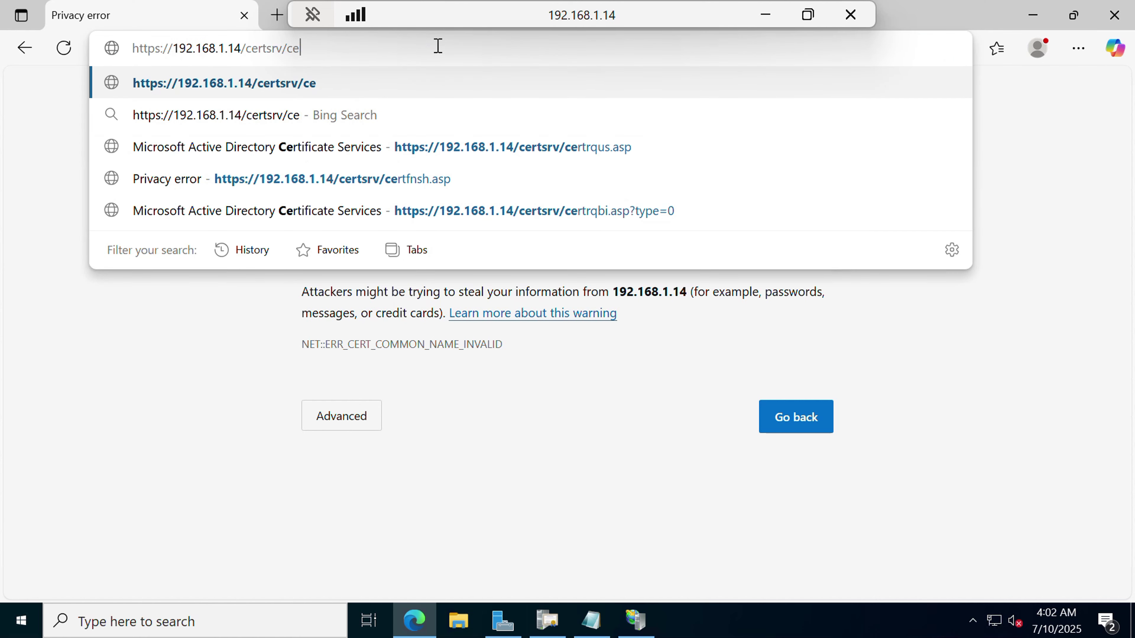
key("BackSpace")
key("BackSpace")
key("BackSpace")
key("BackSpace")
key("BackSpace")
key("BackSpace")
key("BackSpace")
key("BackSpace")
key("BackSpace")
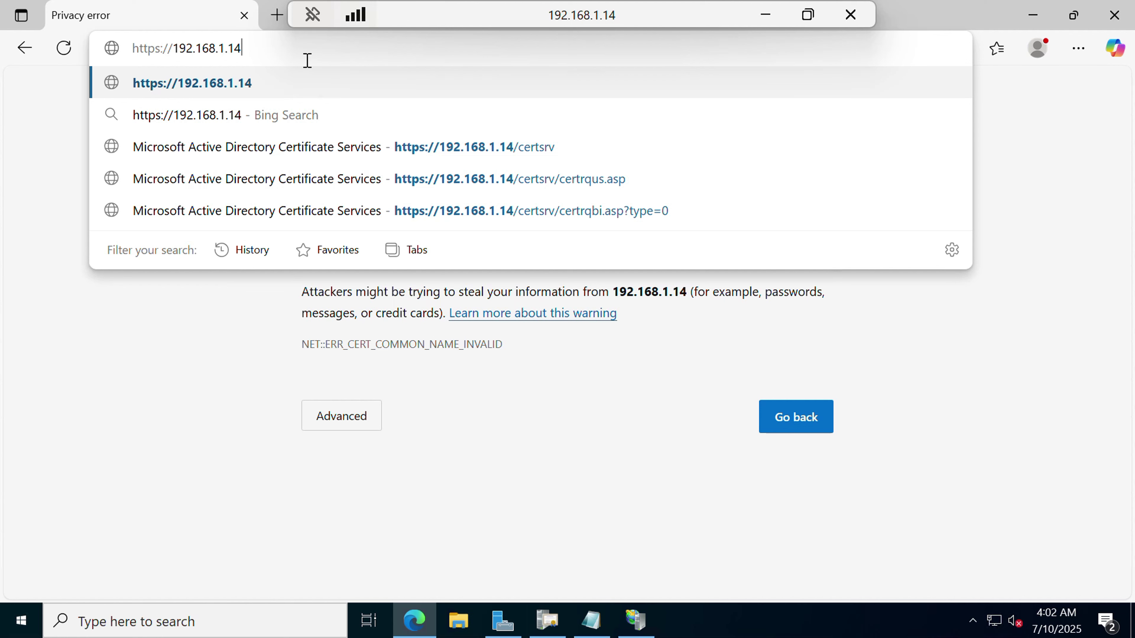
key("Return")
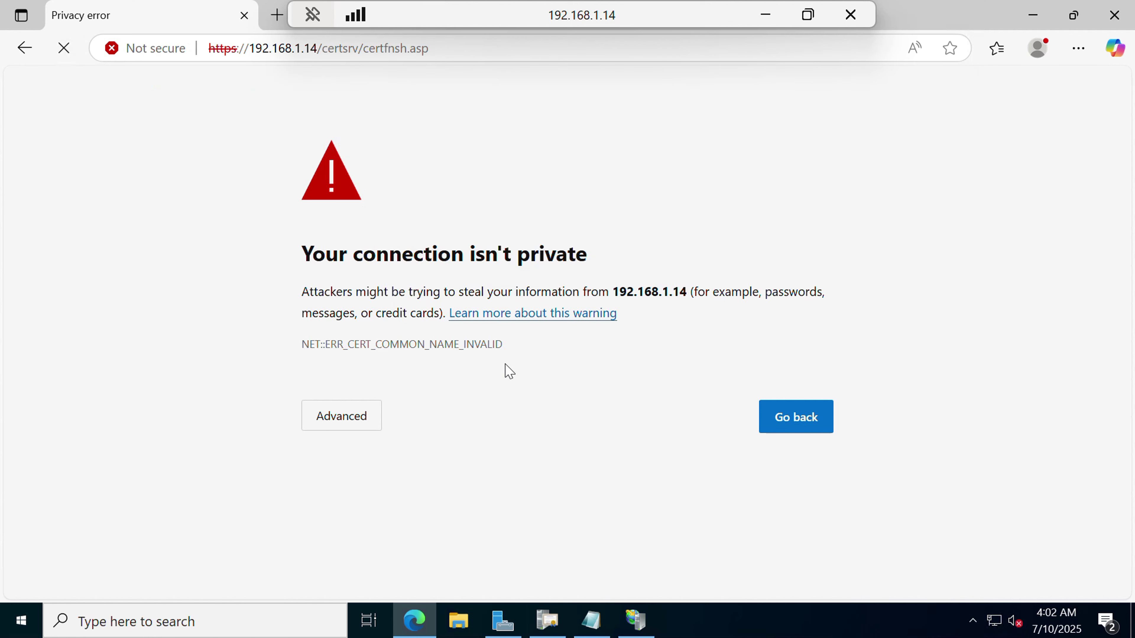
Continue past the privacy warning to reach the IIS Windows Server welcome page.
left_click(355, 422)
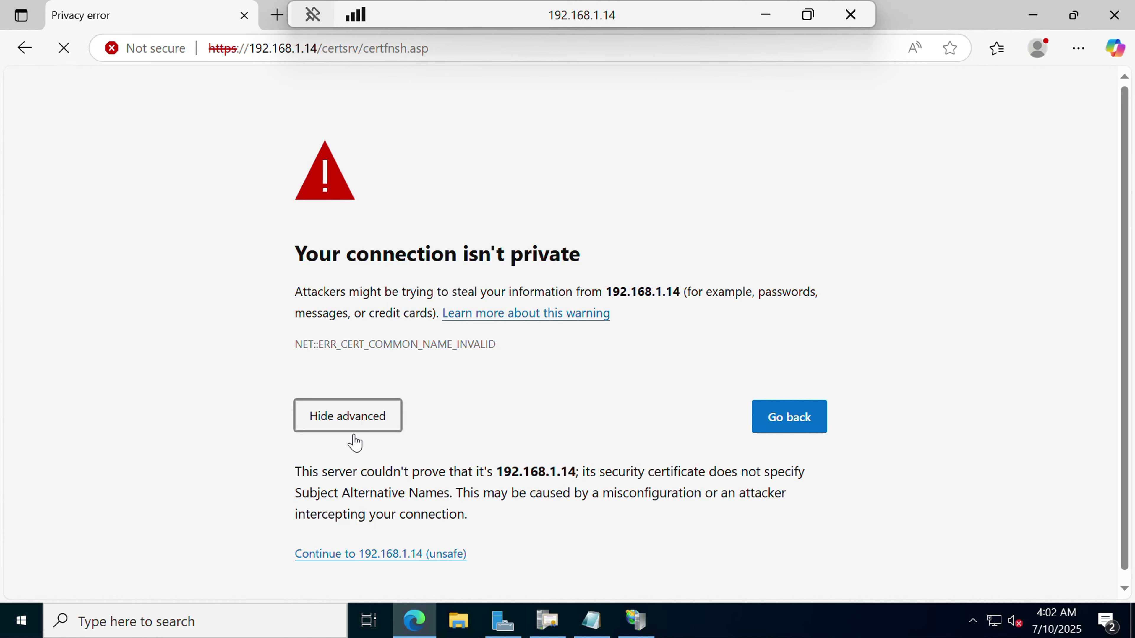
left_click(380, 562)
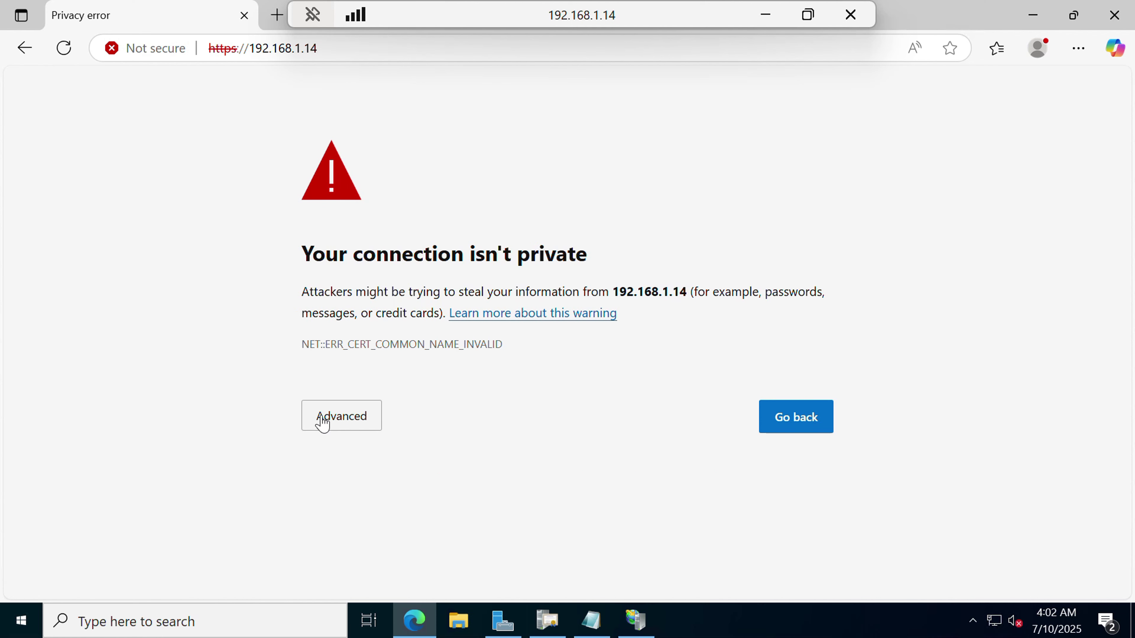
left_click(337, 425)
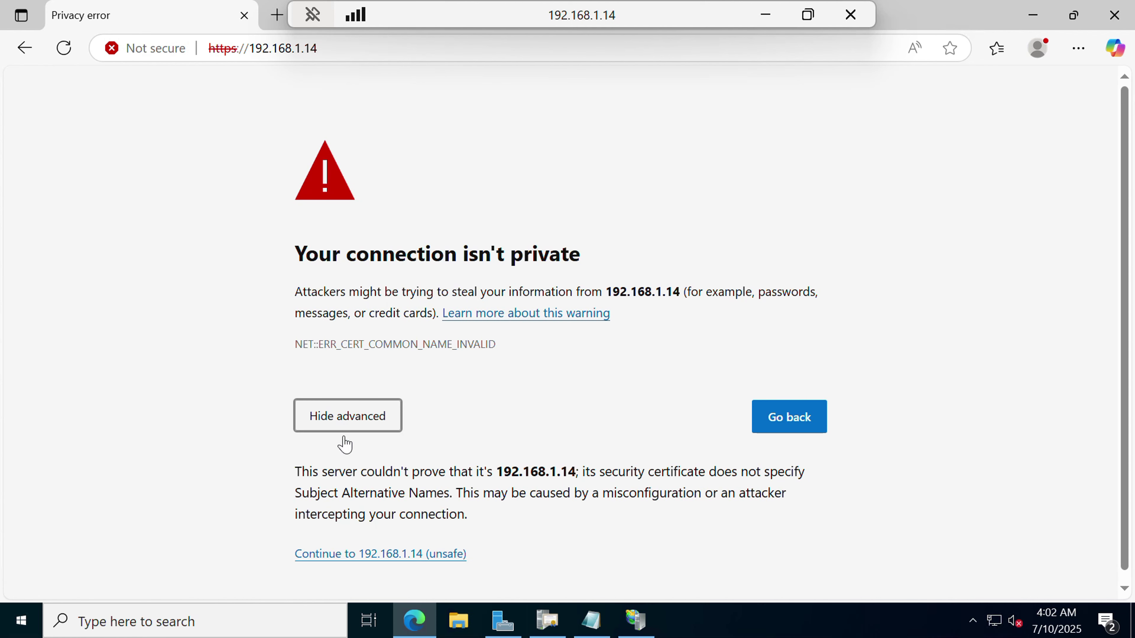
left_click(369, 554)
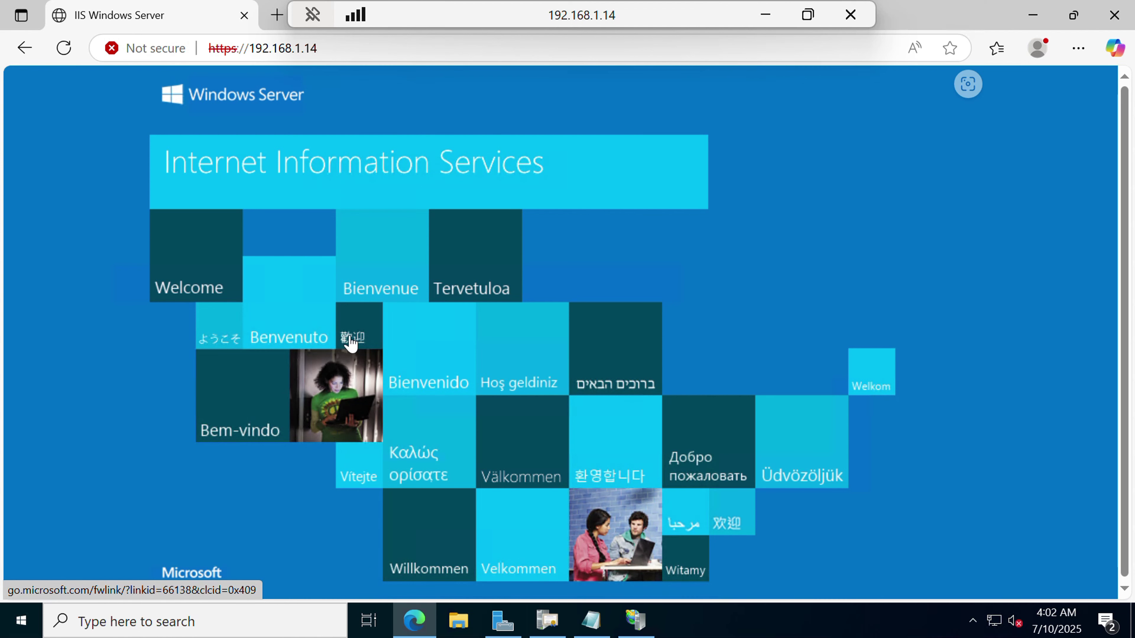
left_click(157, 48)
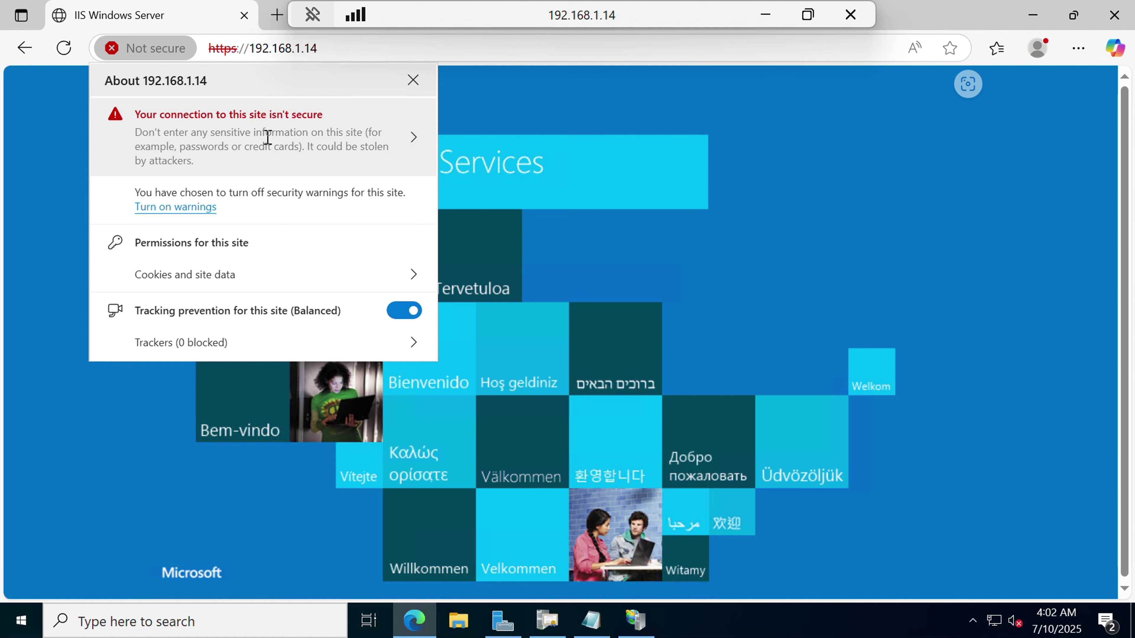
left_click(267, 138)
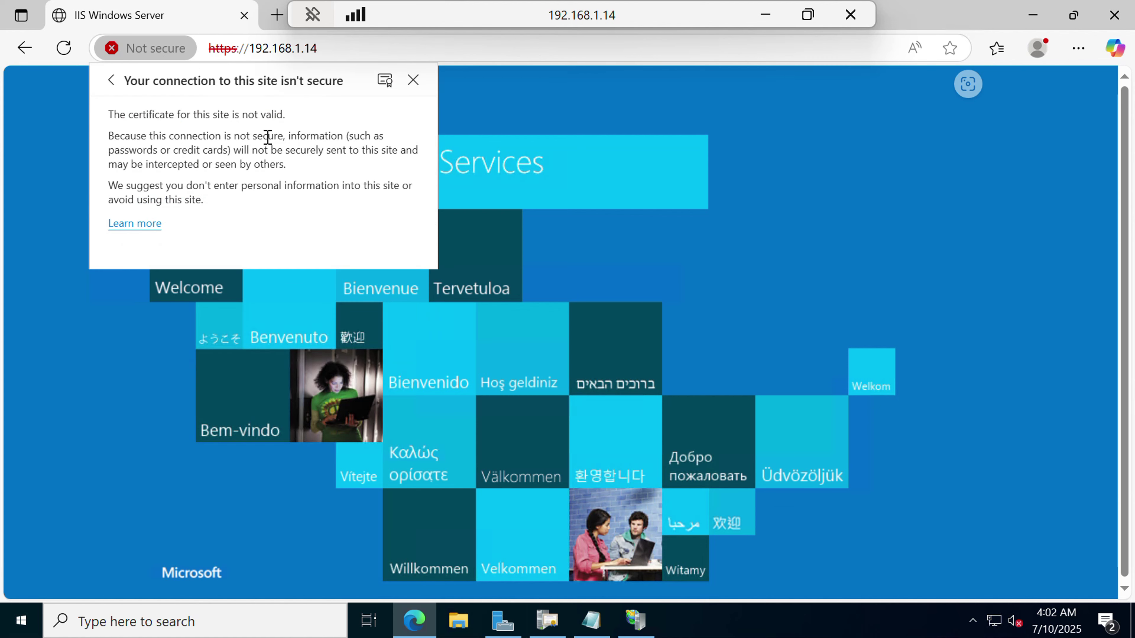
left_click(385, 80)
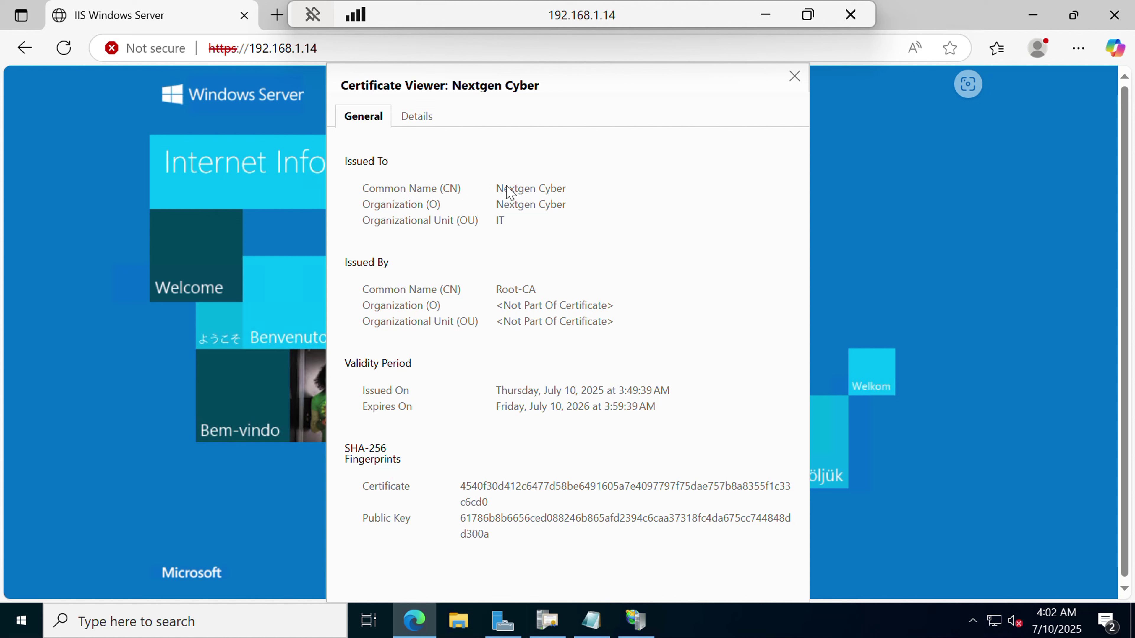
left_click_drag(496, 188, 568, 195)
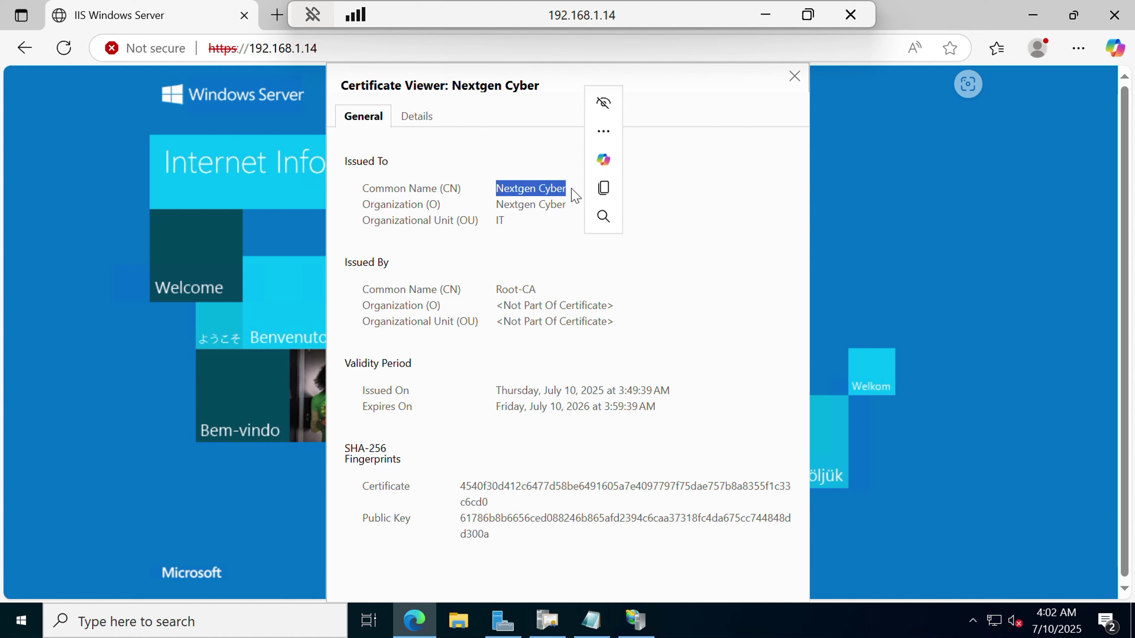
left_click(499, 233)
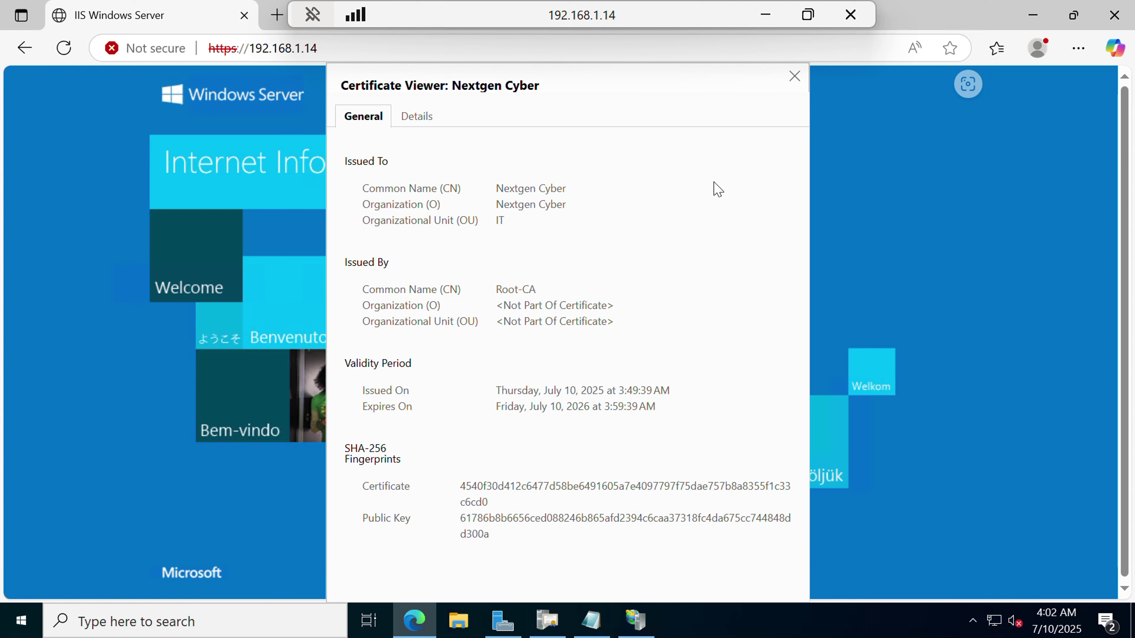
left_click(794, 77)
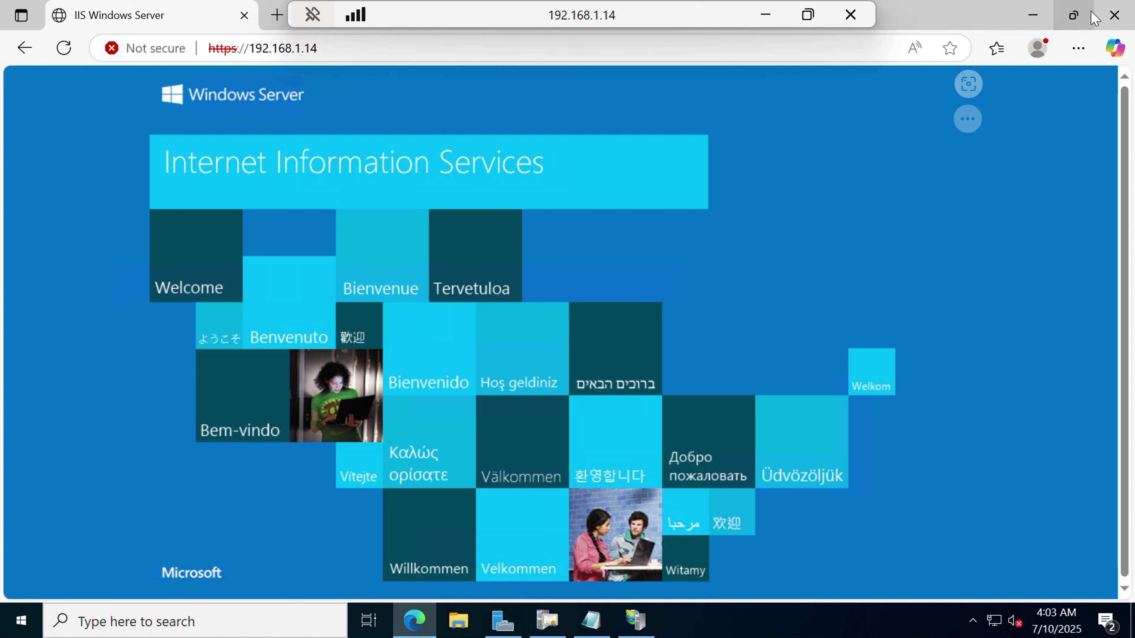
Close the Edge browser and minimize IIS Manager to show the Windows Server 2022 desktop.
left_click(1115, 15)
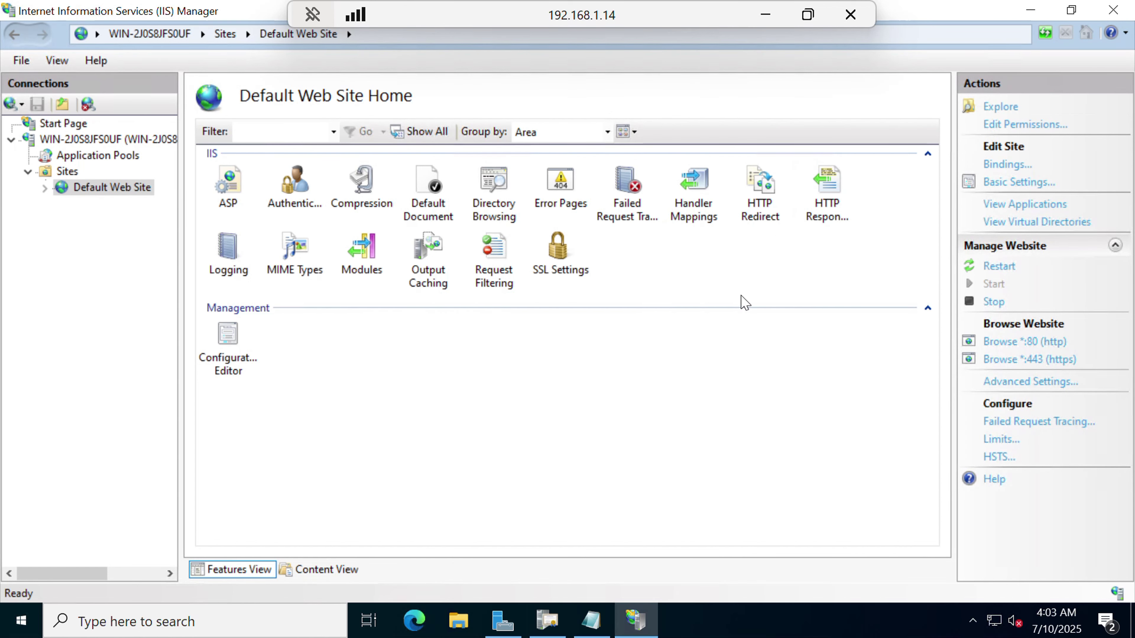
left_click(1030, 11)
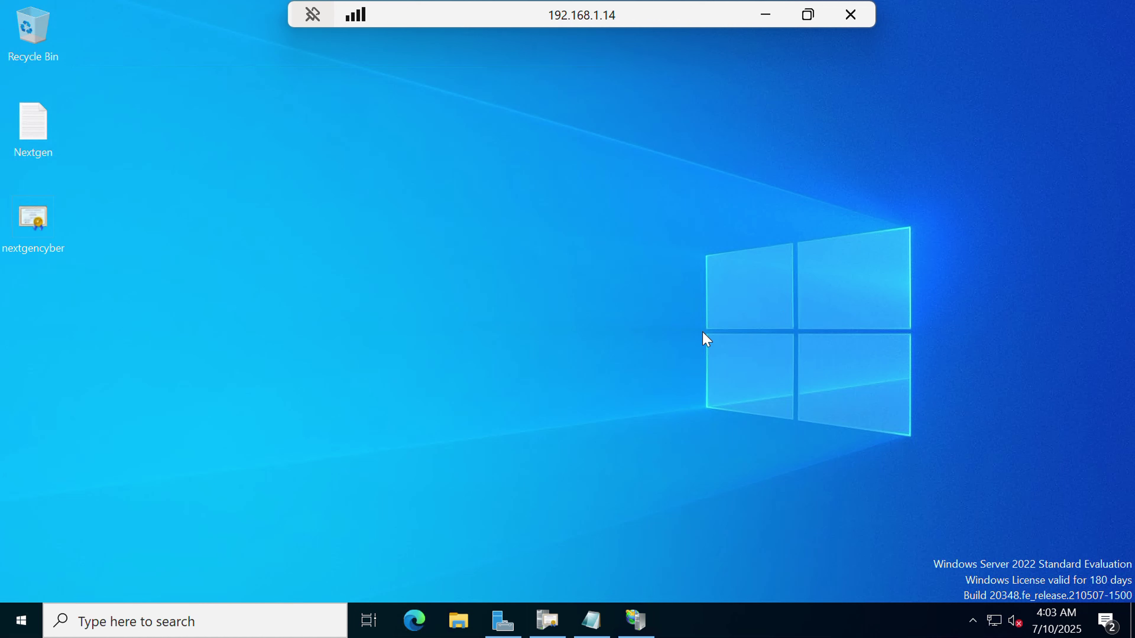